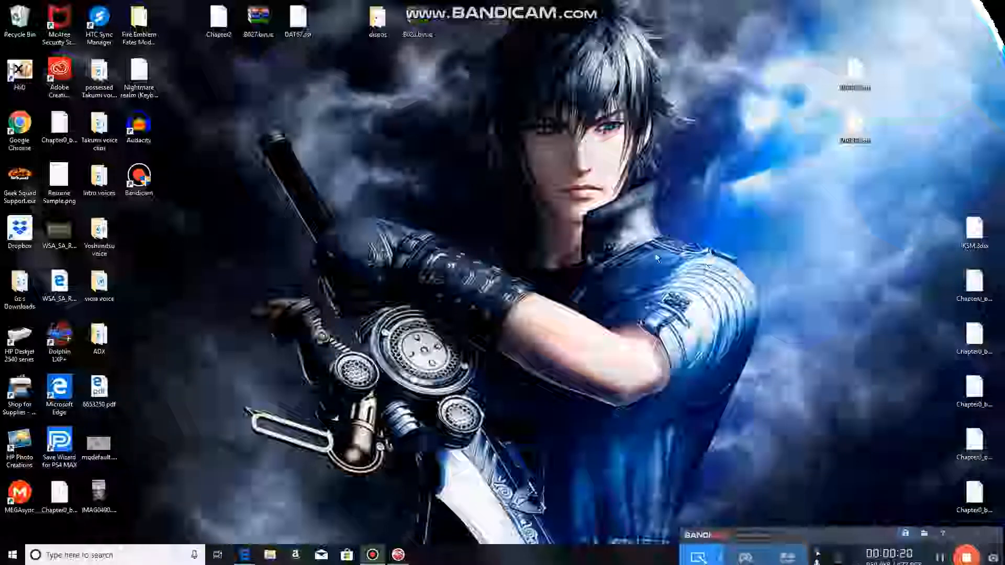
- Open the Gamecube emulator folder inside the desktop's downloads folder and widen its file list
double_click(21, 285)
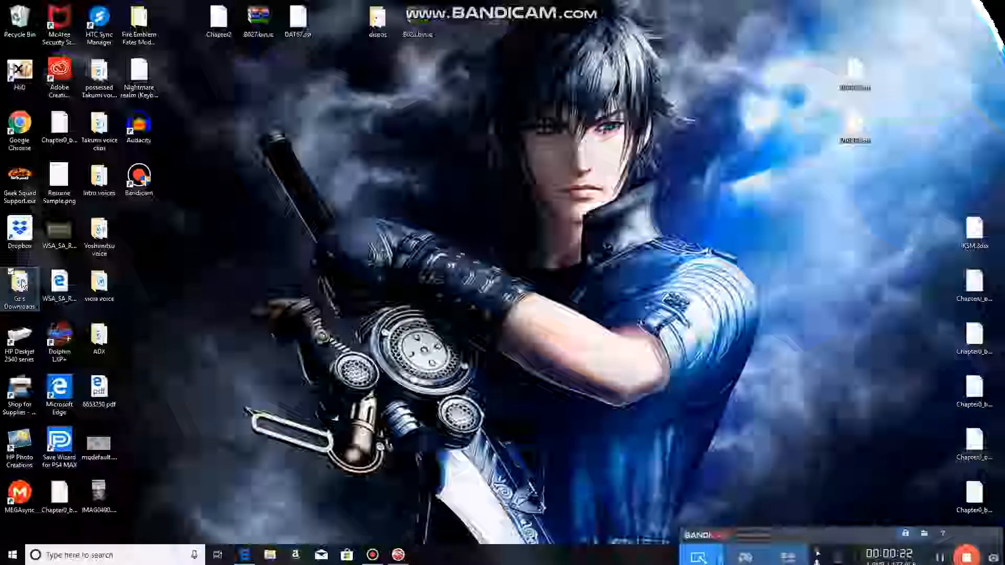
scroll(366, 222, down, 1)
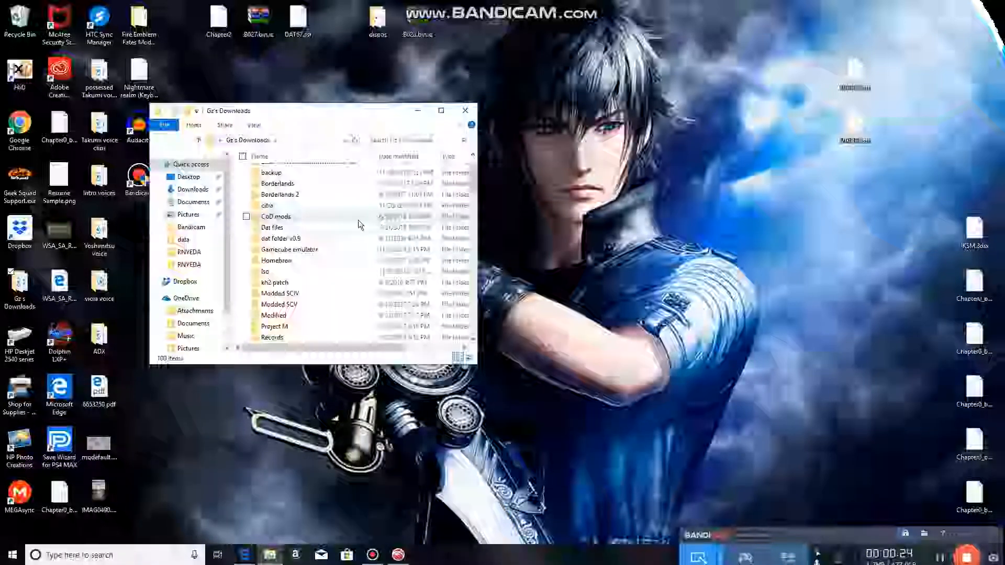
double_click(321, 251)
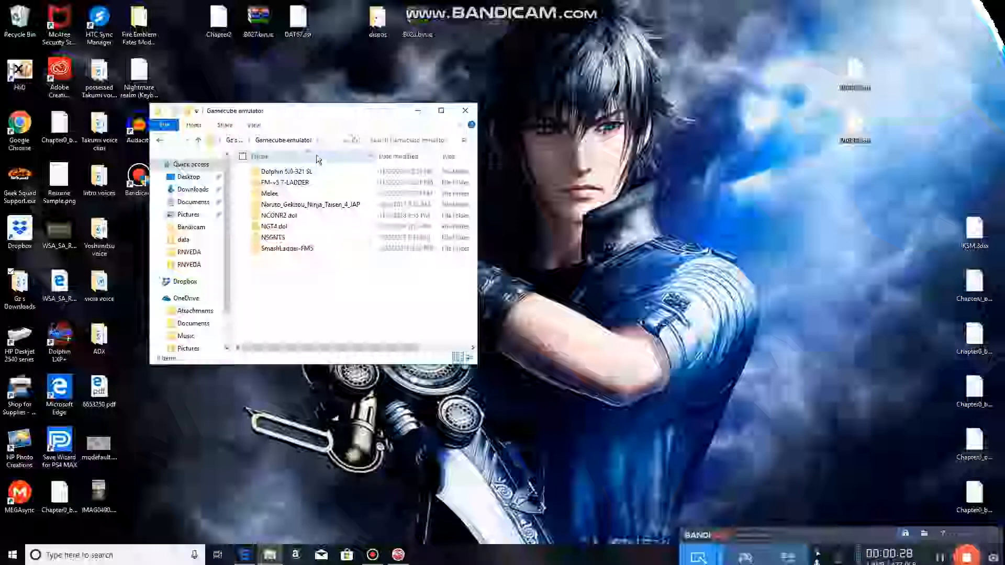
drag(322, 108, 416, 97)
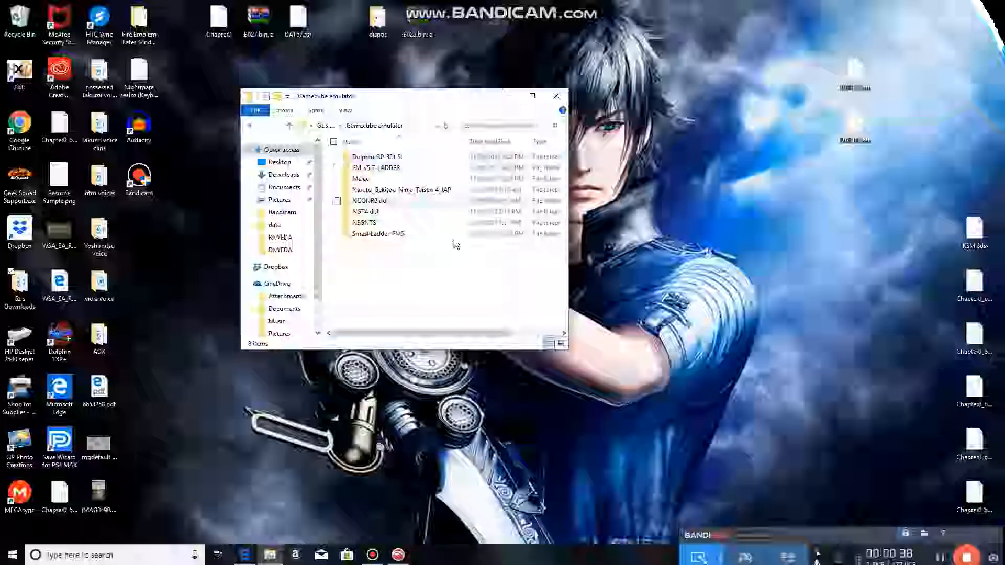
drag(323, 223, 291, 225)
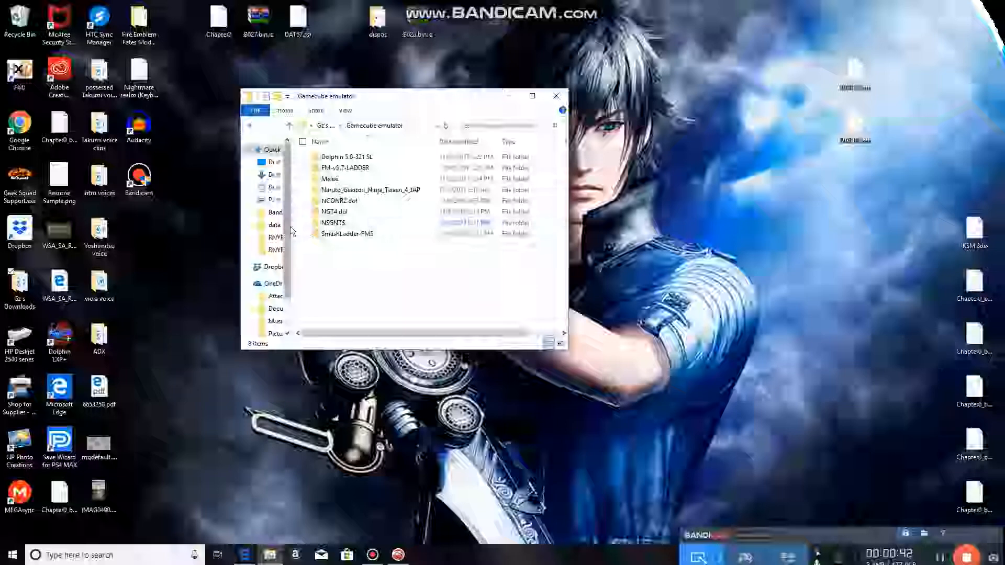
click(309, 224)
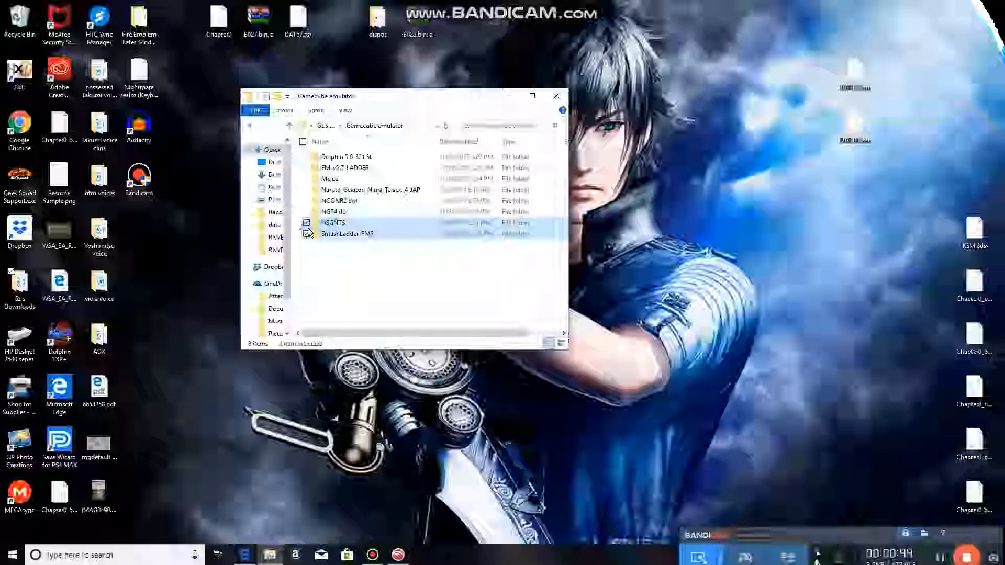
drag(297, 222, 355, 183)
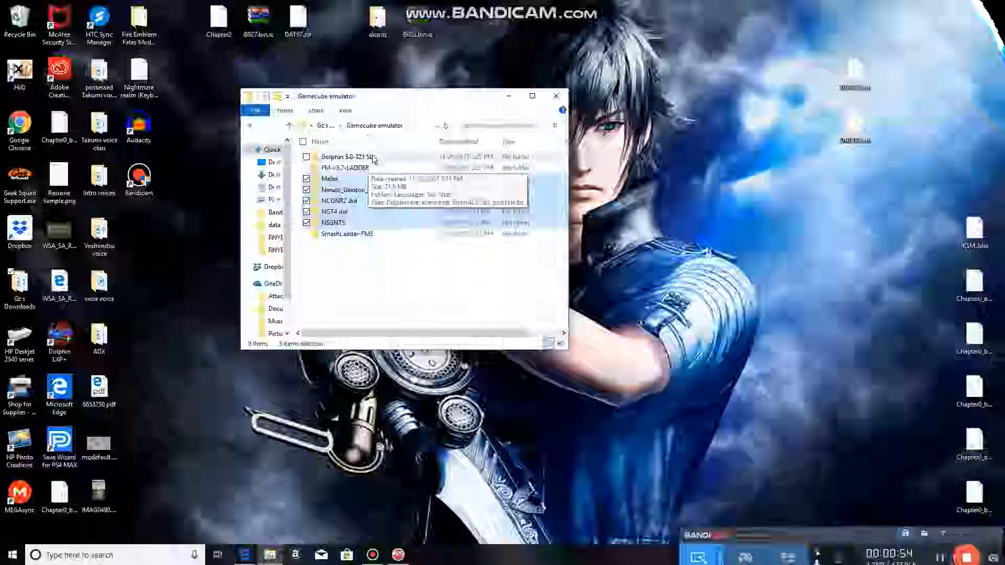
click(394, 280)
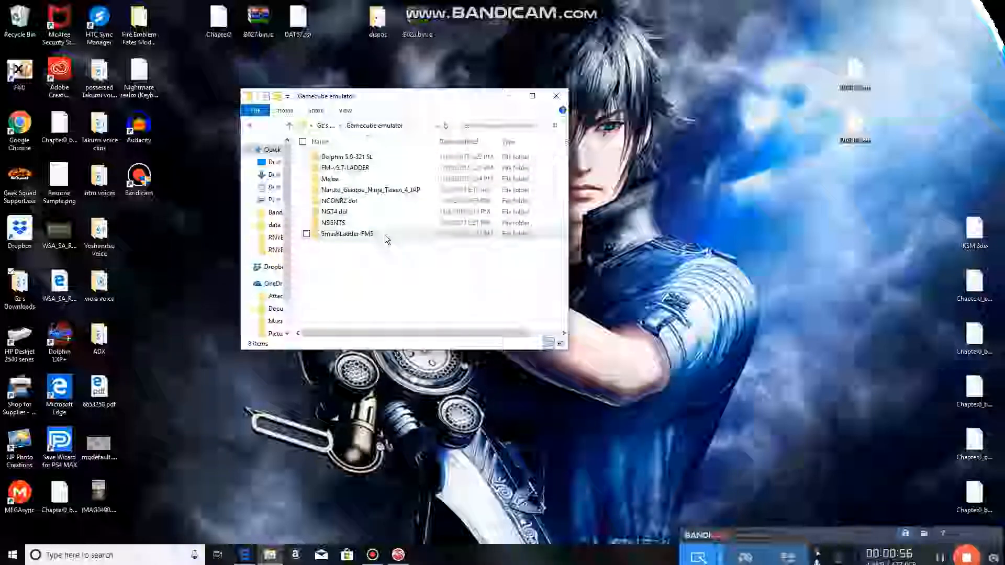
- Launch Dolphin.exe from the SmashLadder-FM5 folder and move the emulator window beside the folder's files
double_click(384, 235)
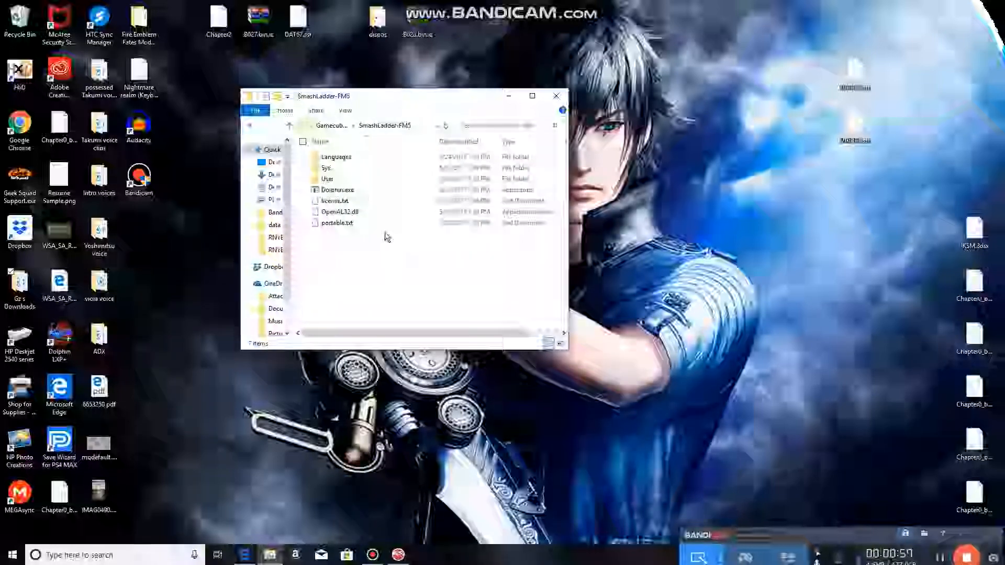
double_click(375, 191)
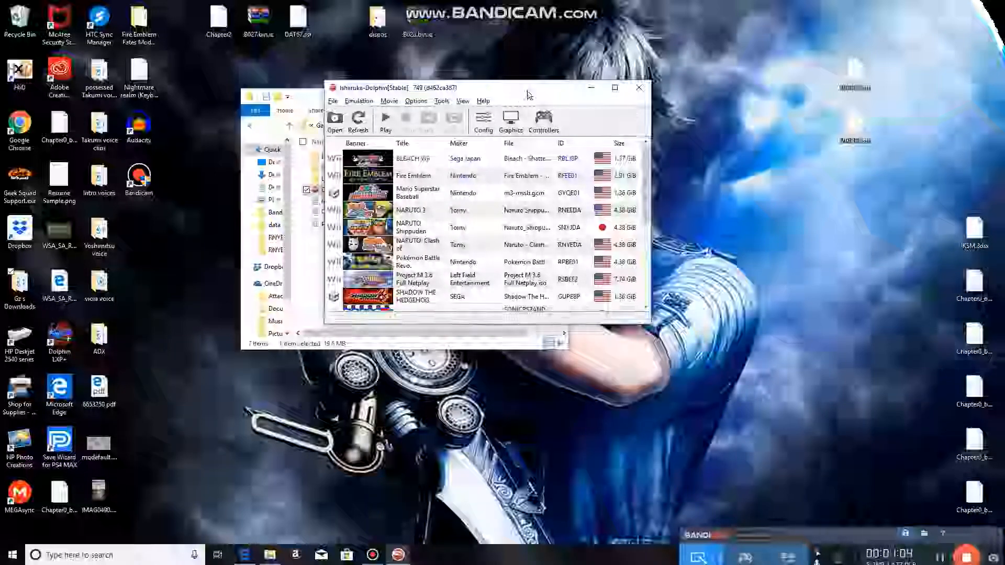
drag(528, 94, 589, 87)
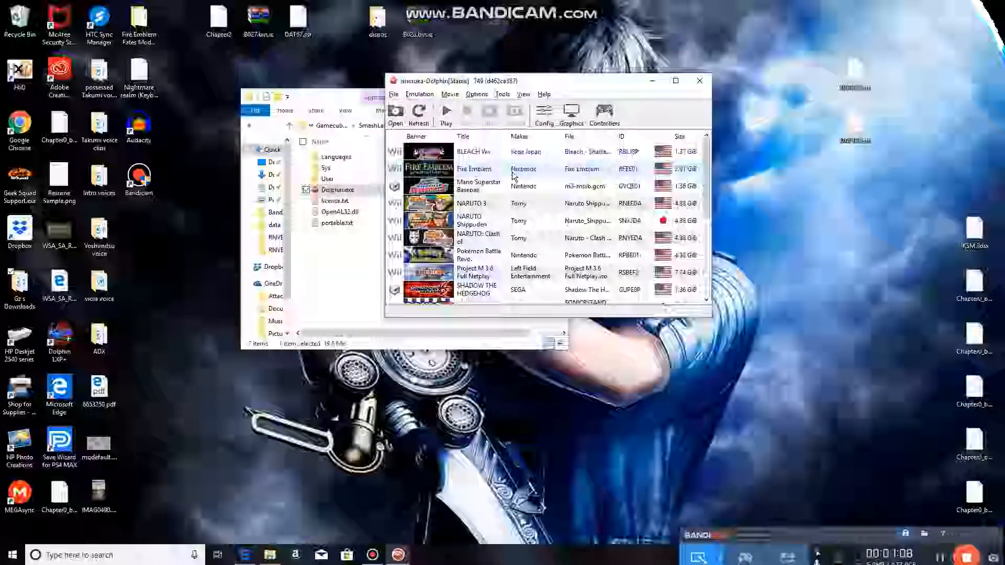
- Enable Dump Textures and disable Load Custom Textures in the advanced graphics settings
click(572, 115)
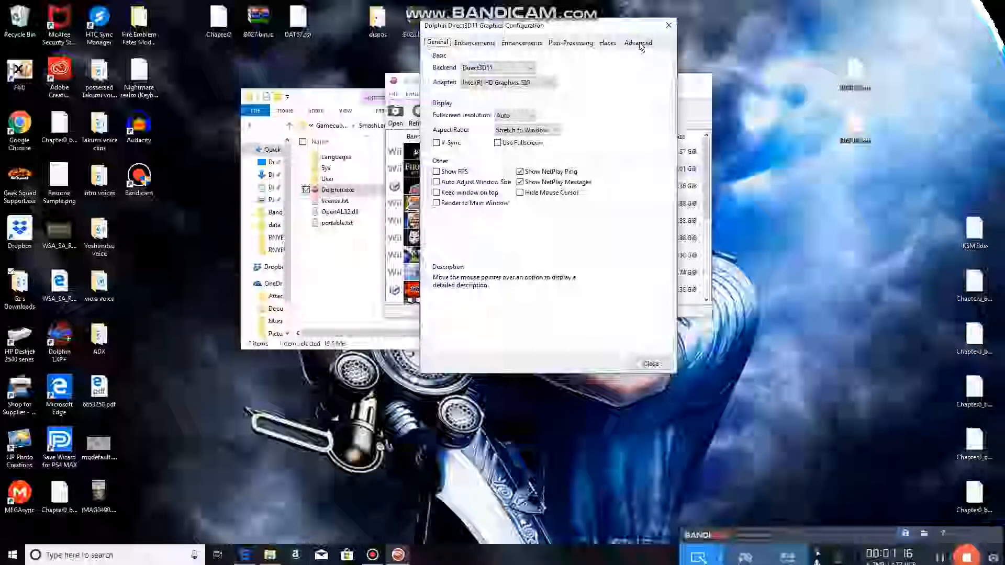
click(639, 44)
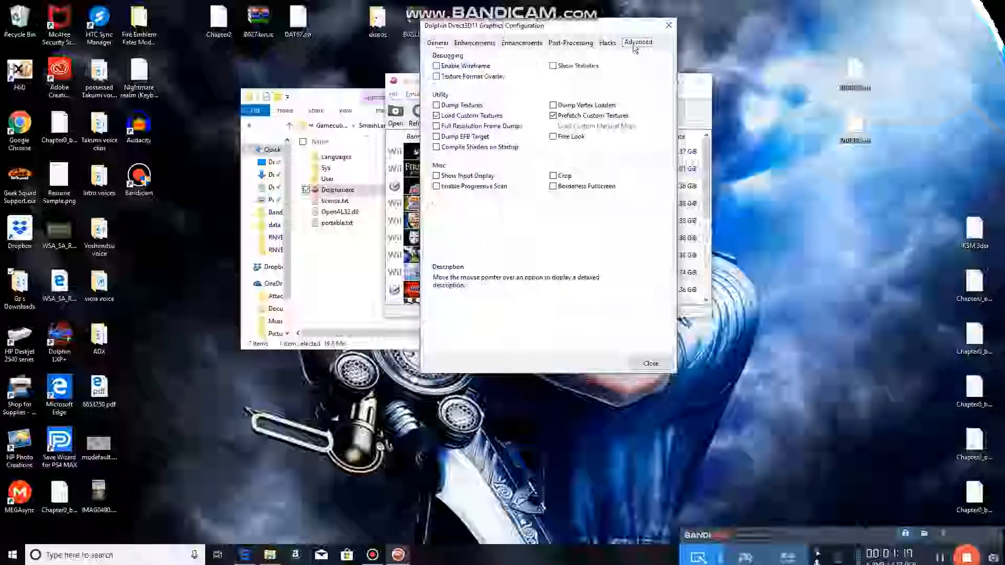
click(443, 107)
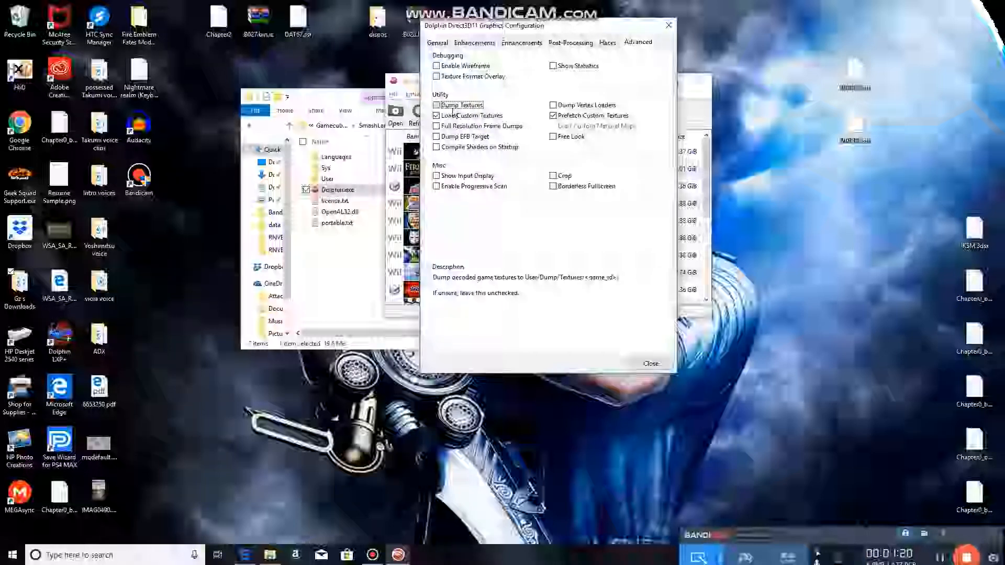
click(449, 115)
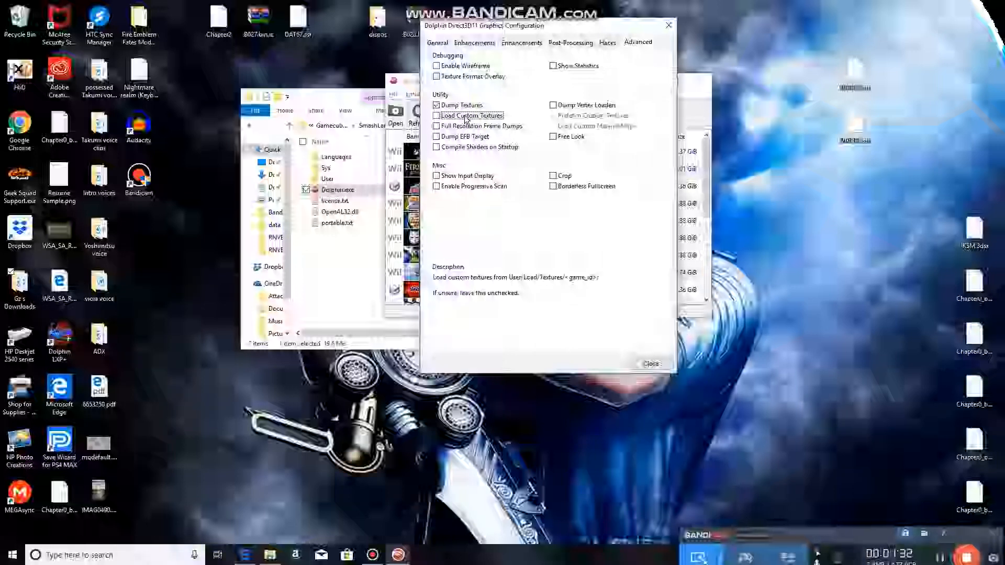
click(437, 106)
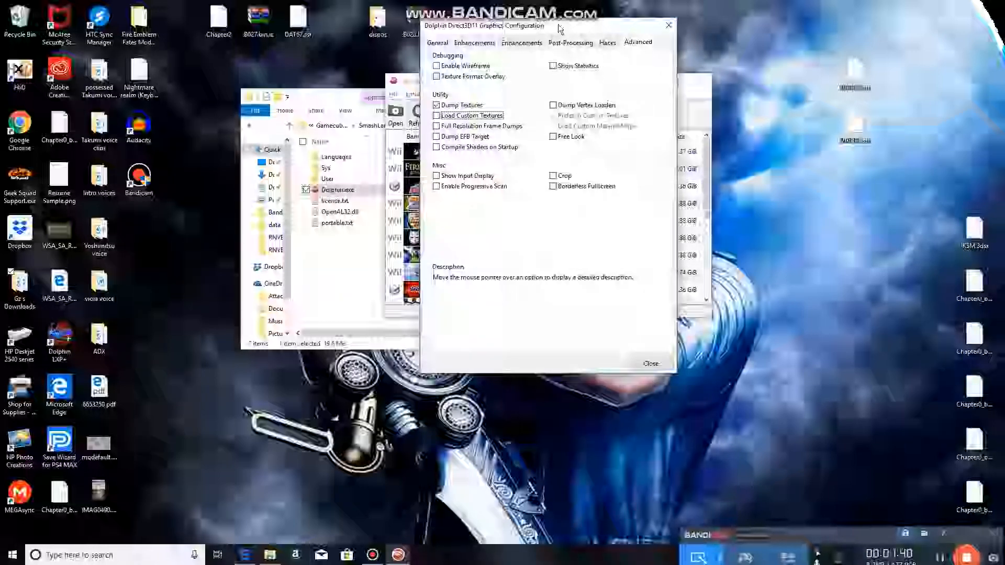
drag(560, 29, 681, 41)
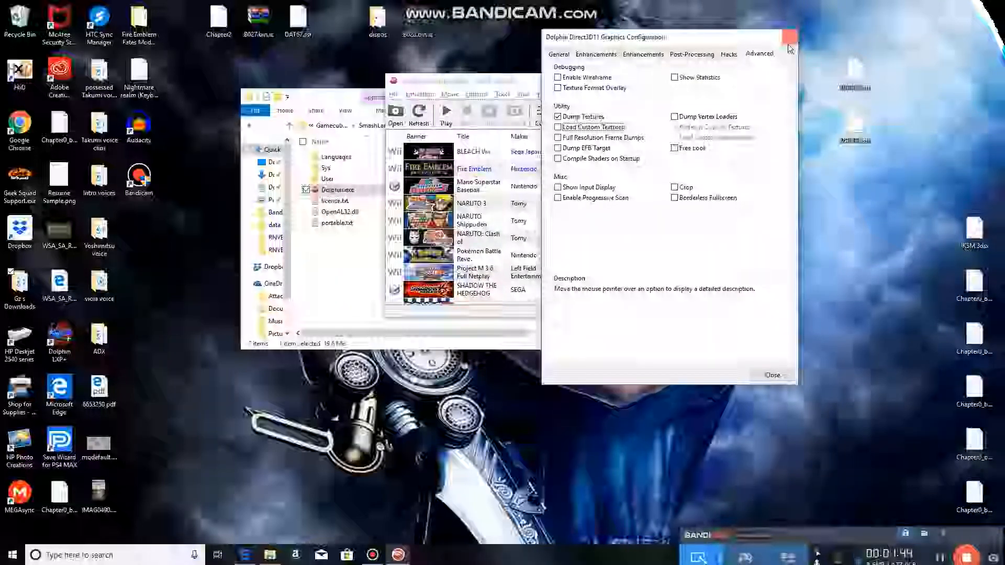
click(772, 374)
- Start the NARUTO: Clash of game with ID RNYEDA from the game list
scroll(496, 210, down, 2)
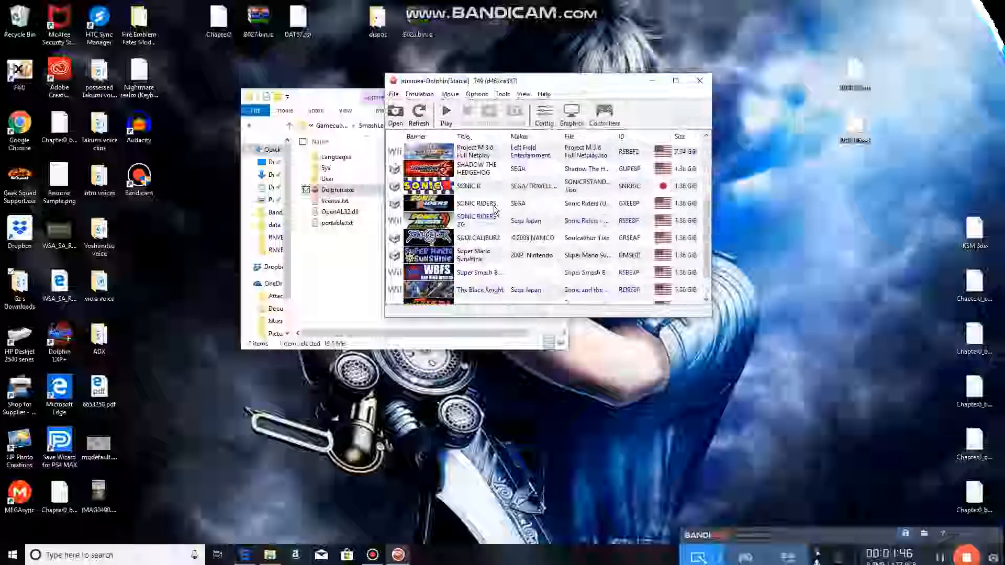
scroll(496, 210, down, 2)
scroll(493, 209, up, 4)
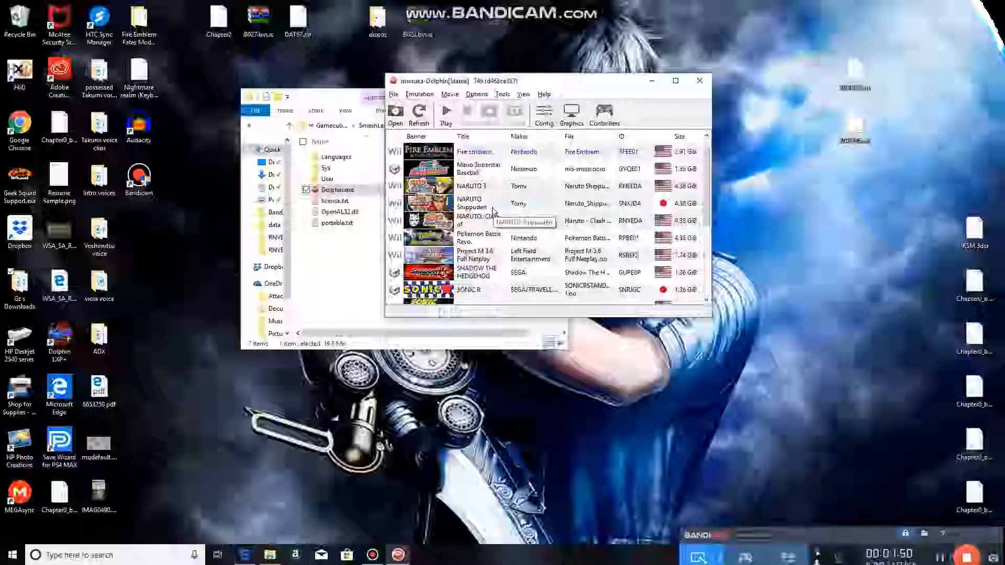
click(497, 222)
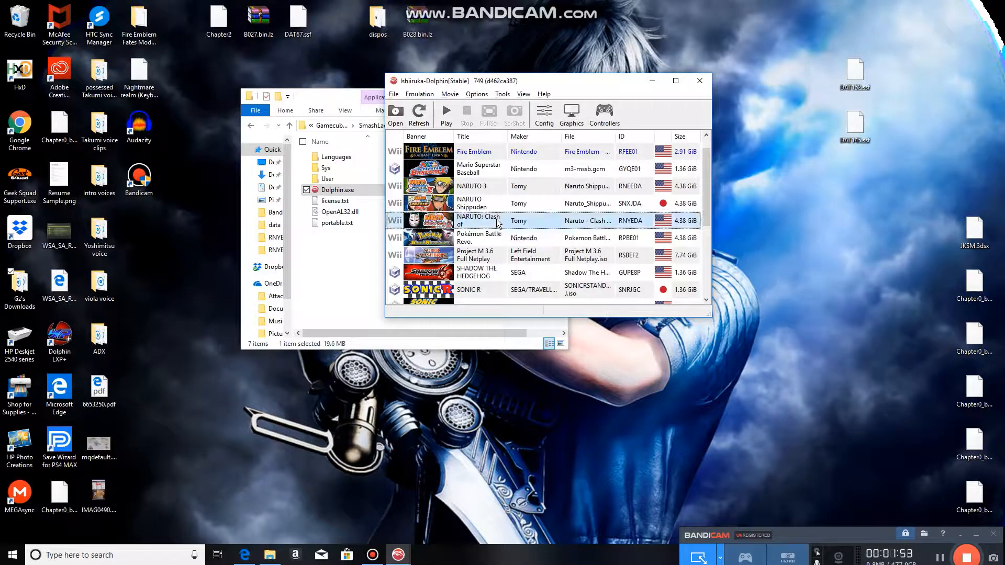
double_click(497, 223)
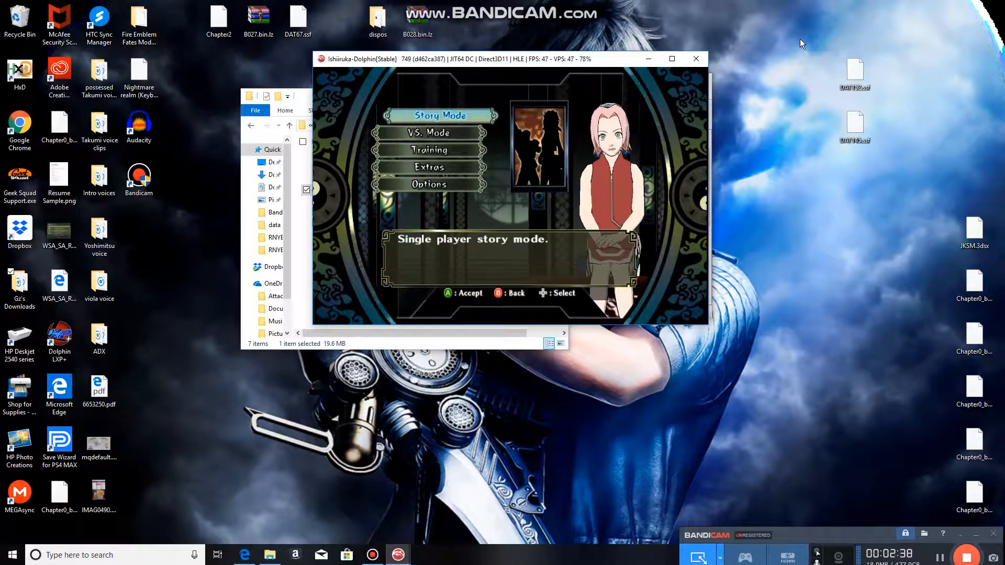
- Enter the game's VS. Mode and choose One Player
key(Down)
key(Down)
key(Down)
key(Down)
key(Down)
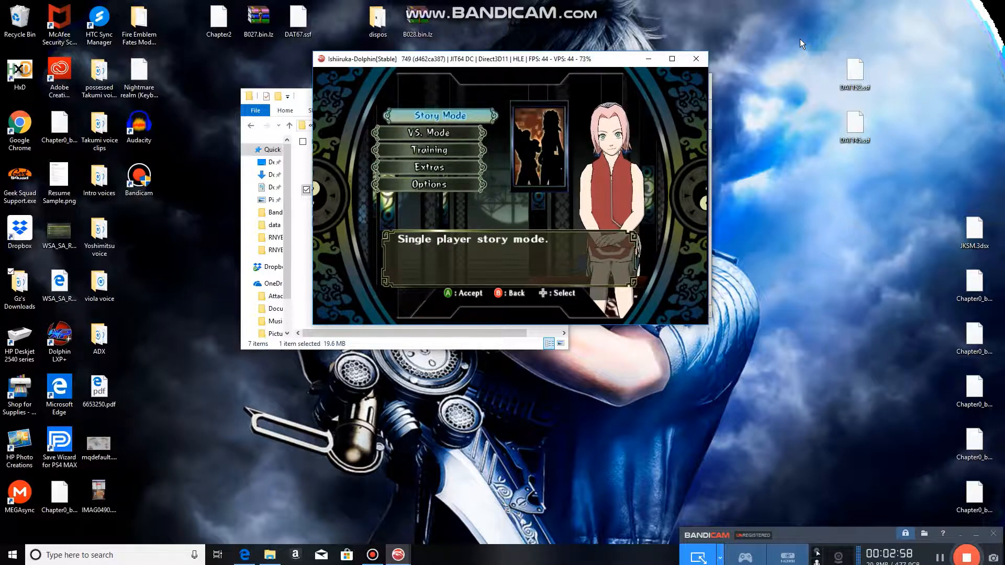
key(Down)
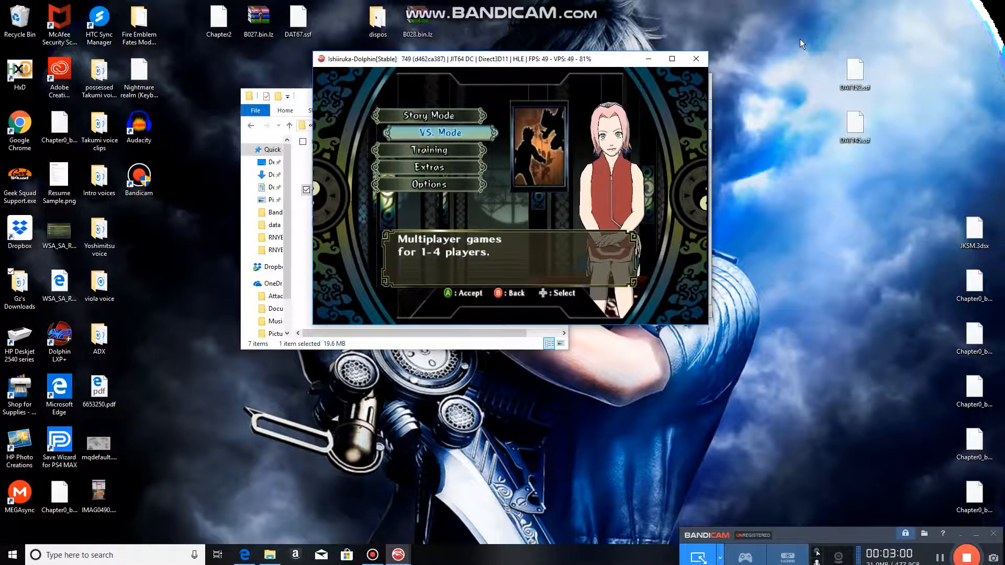
key(Return)
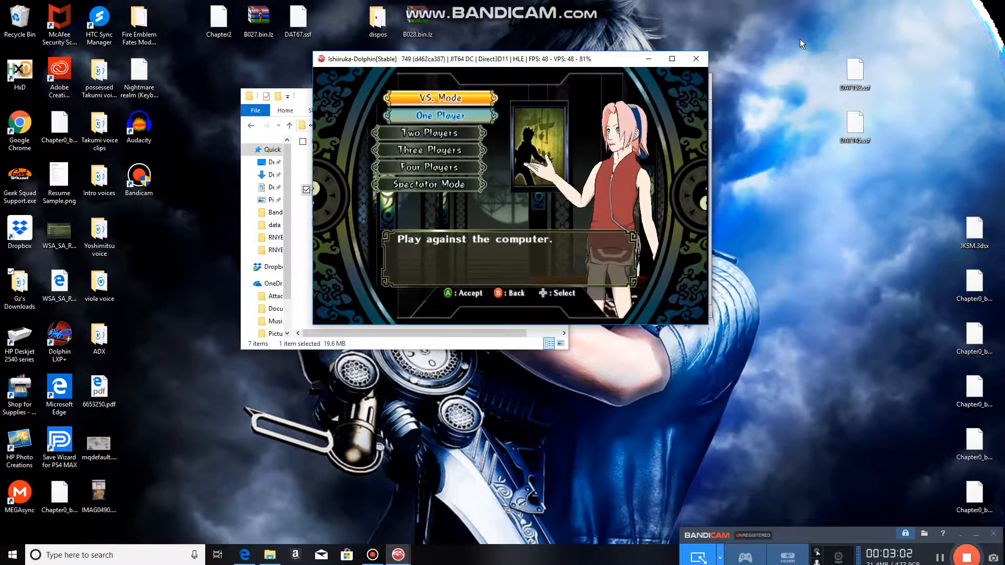
key(Up)
key(Down)
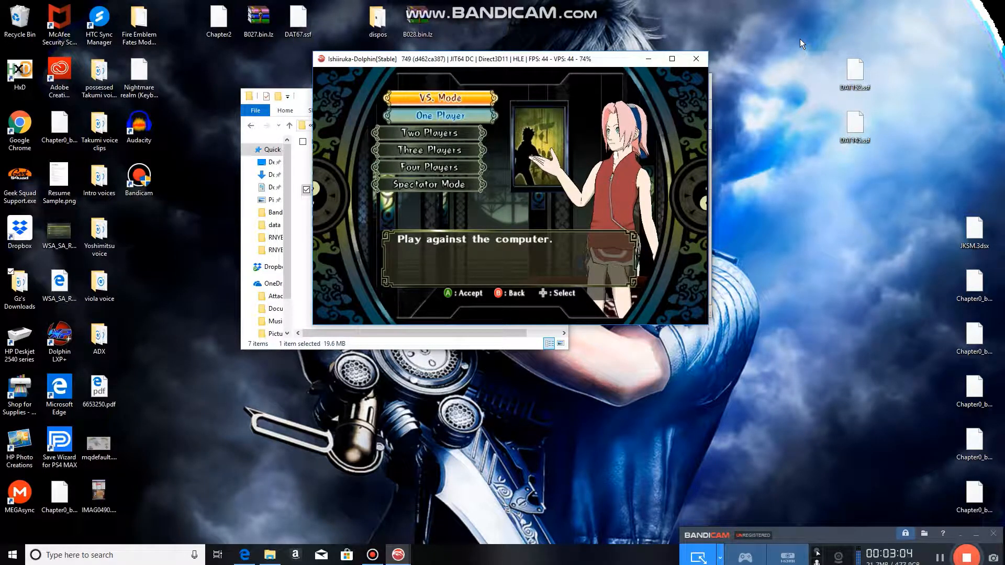
key(Return)
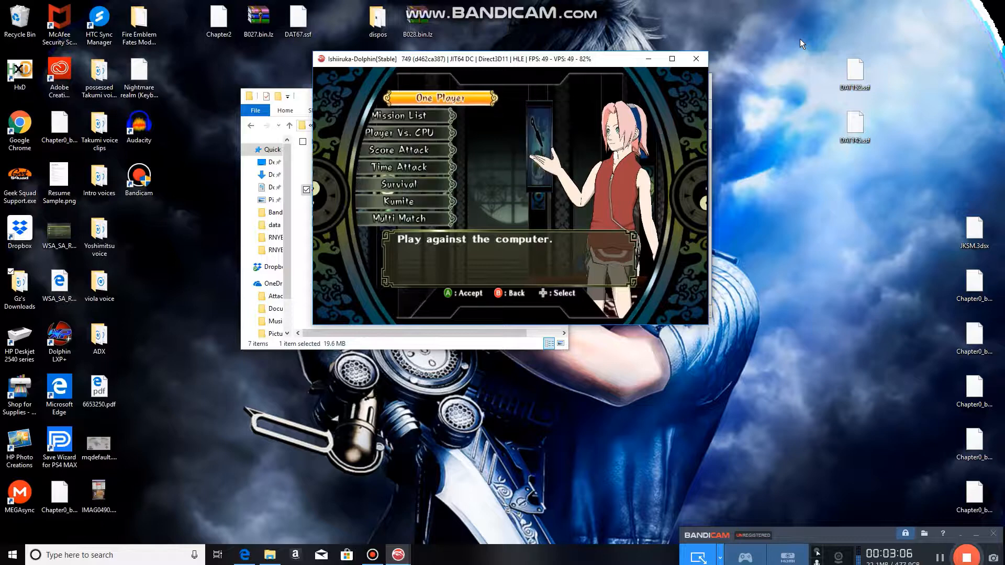
- Choose the Player Vs. CPU match type and continue to character selection
key(Up)
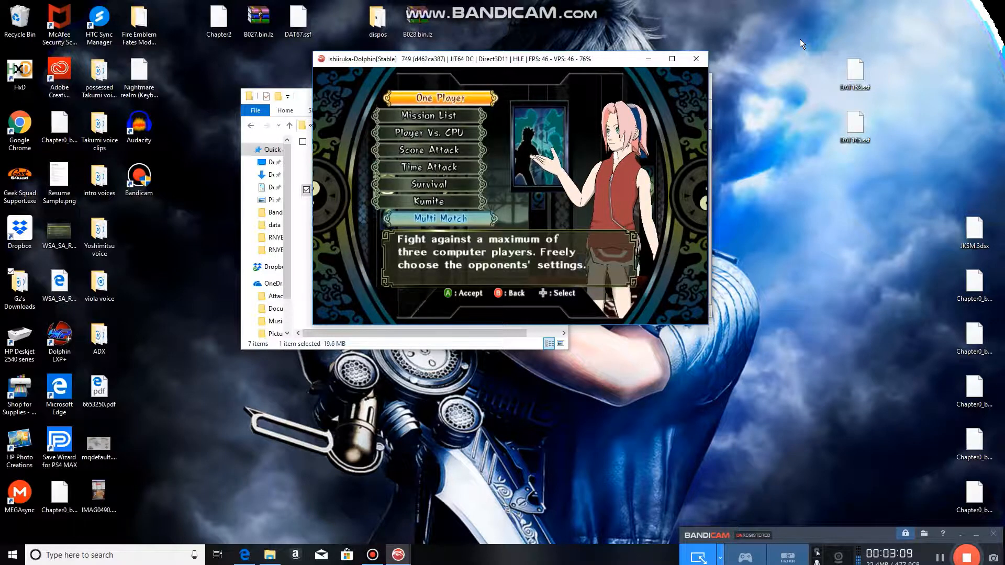
key(Up)
key(Up)
key(Up)
key(Up)
key(Up)
key(Return)
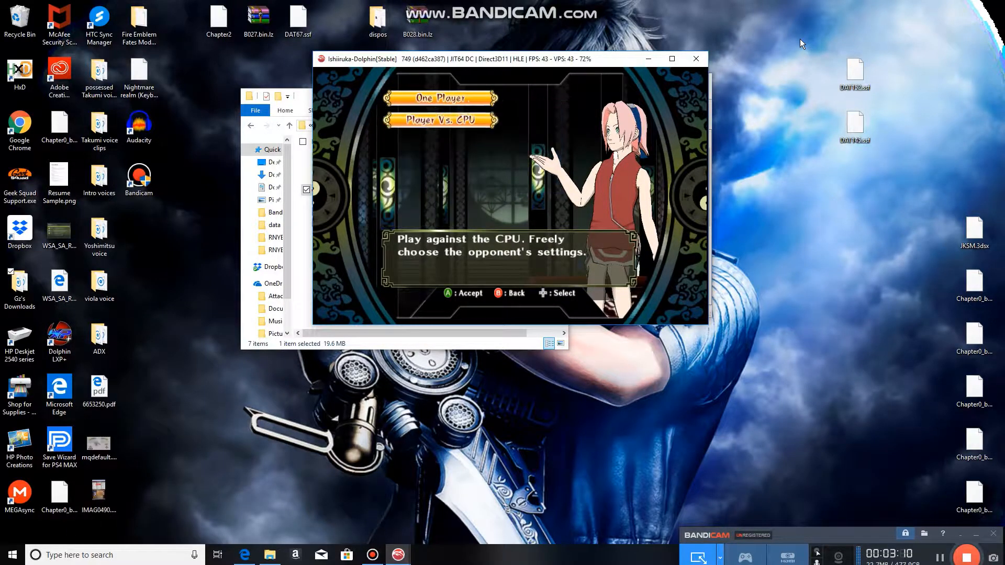
key(Return)
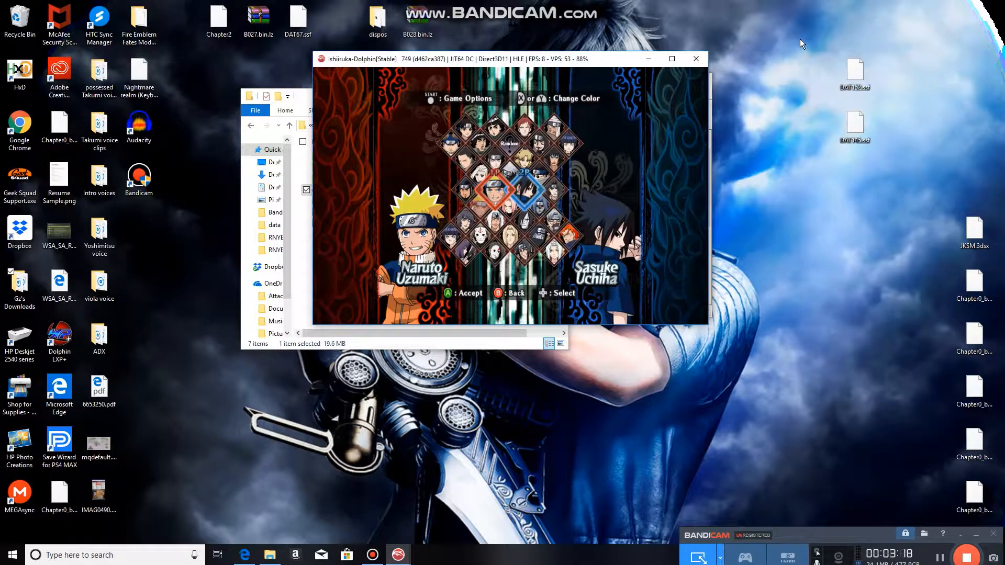
- Pick Sasuke Uchiha as the first player's lead fighter and Naruto Uzumaki as the opponent's, and complete both teams
key(Right)
key(x)
key(Up)
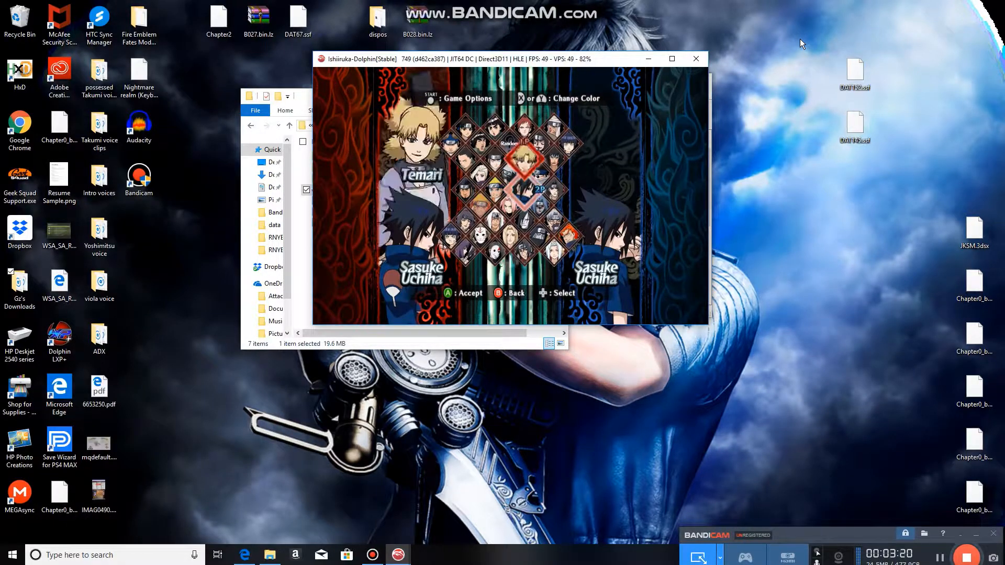
key(Down)
key(x)
key(Left)
key(x)
key(Left)
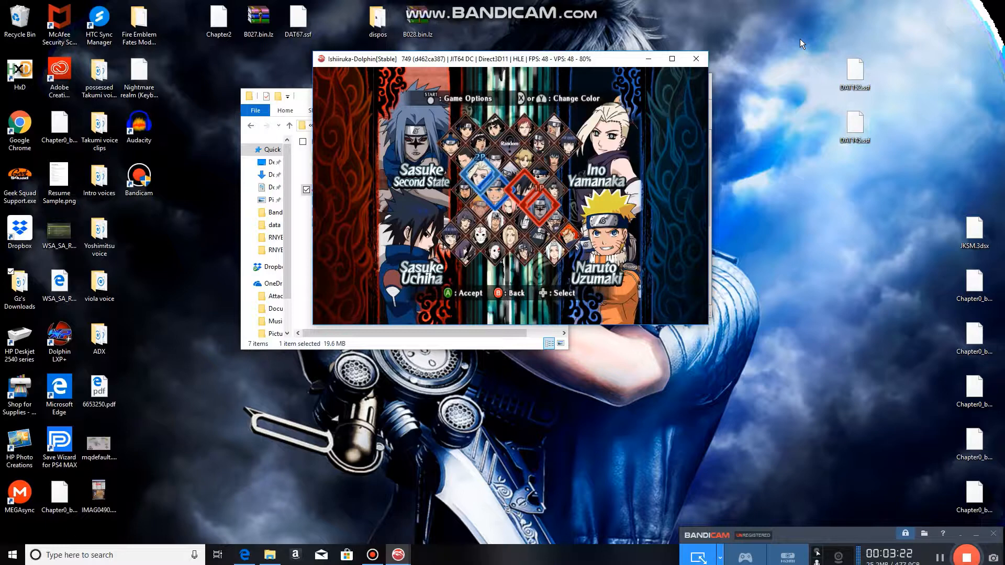
key(Down)
key(x)
key(Up)
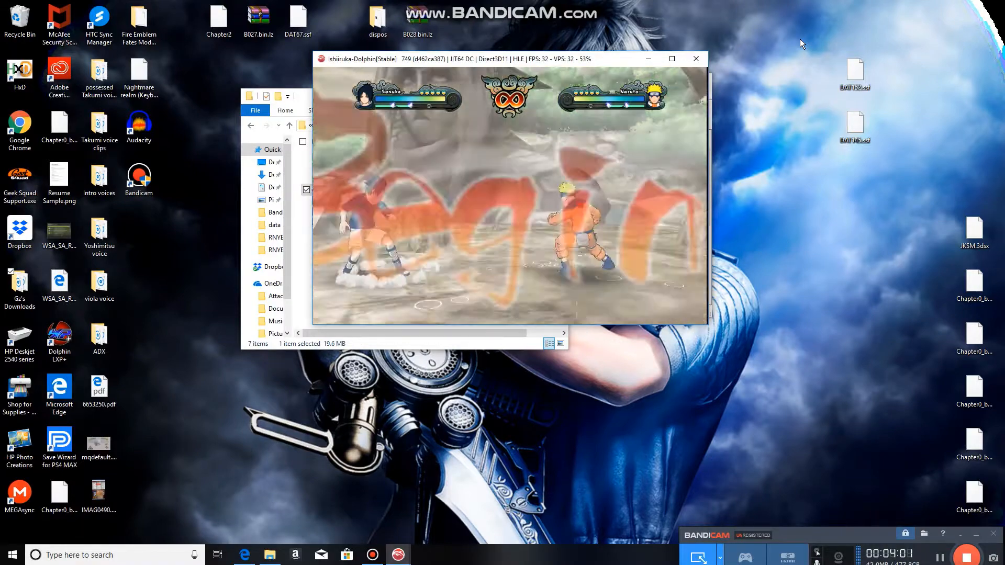
- Pause the Sasuke versus Naruto match and resume the fight
key(Return)
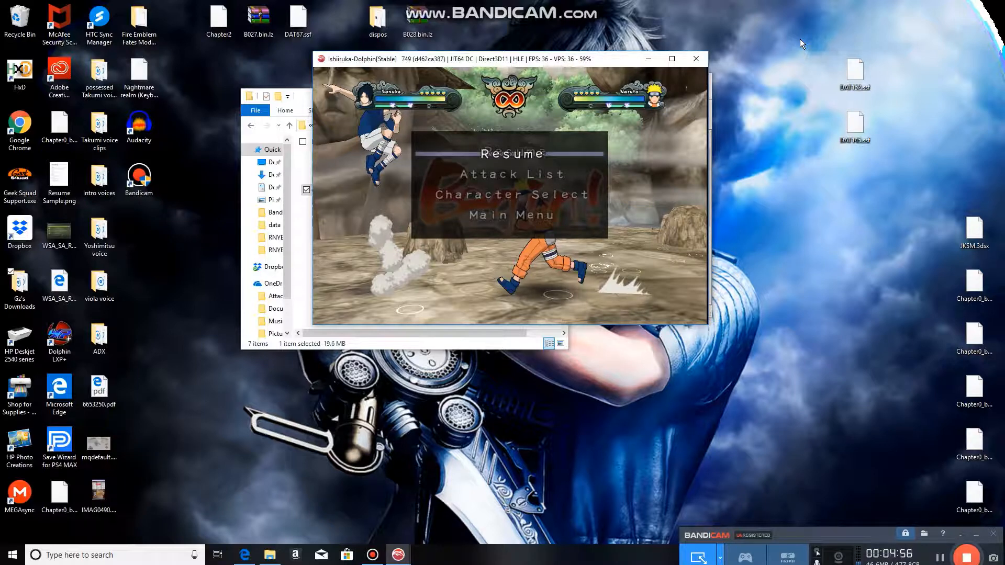
key(Return)
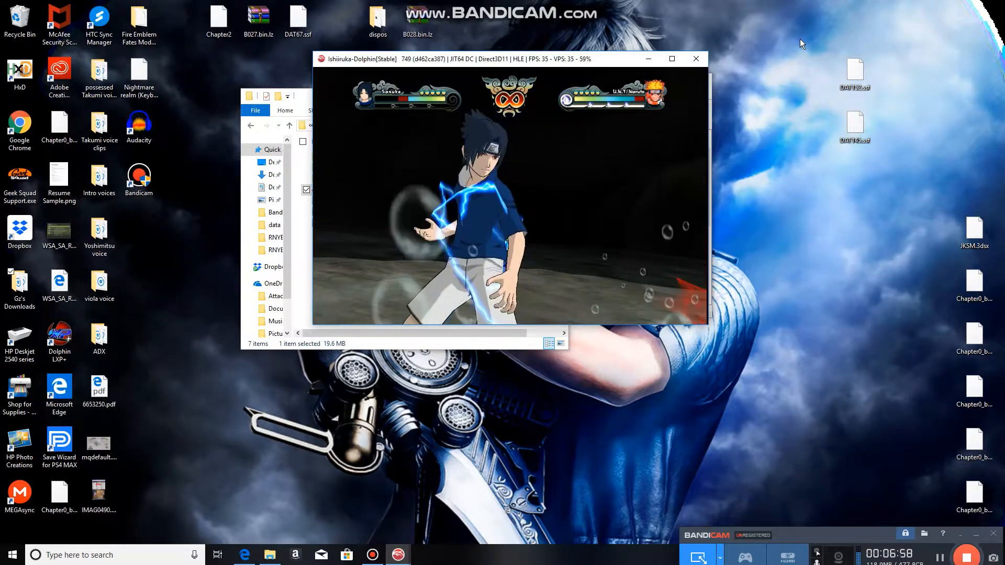
- Pause the fight and quit the match to the game's main menu
key(Return)
key(Down)
key(Down)
key(Down)
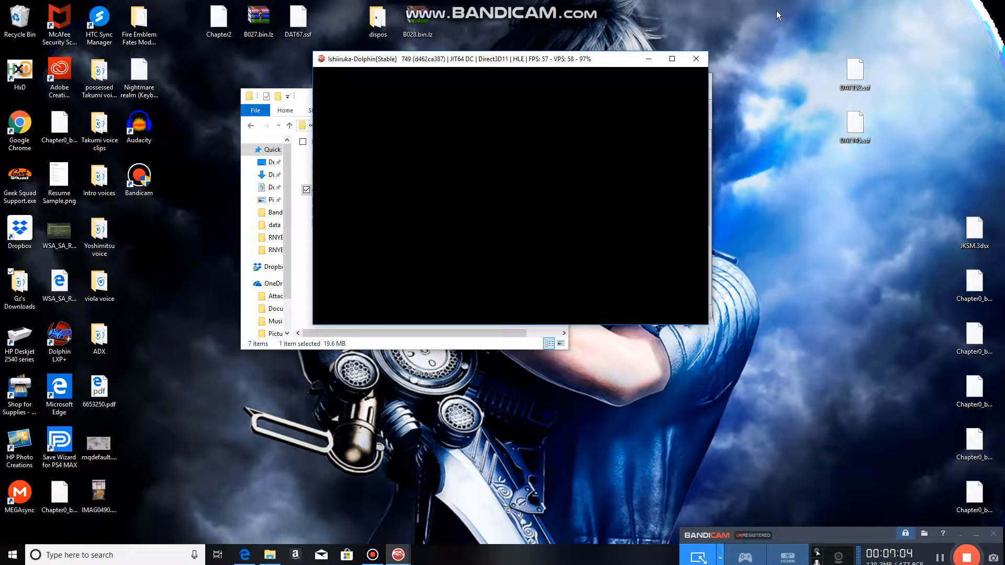
- Close the running game and the emulator, and rearrange the SmashLadder-FM5 folder window with a wider navigation pane
click(697, 59)
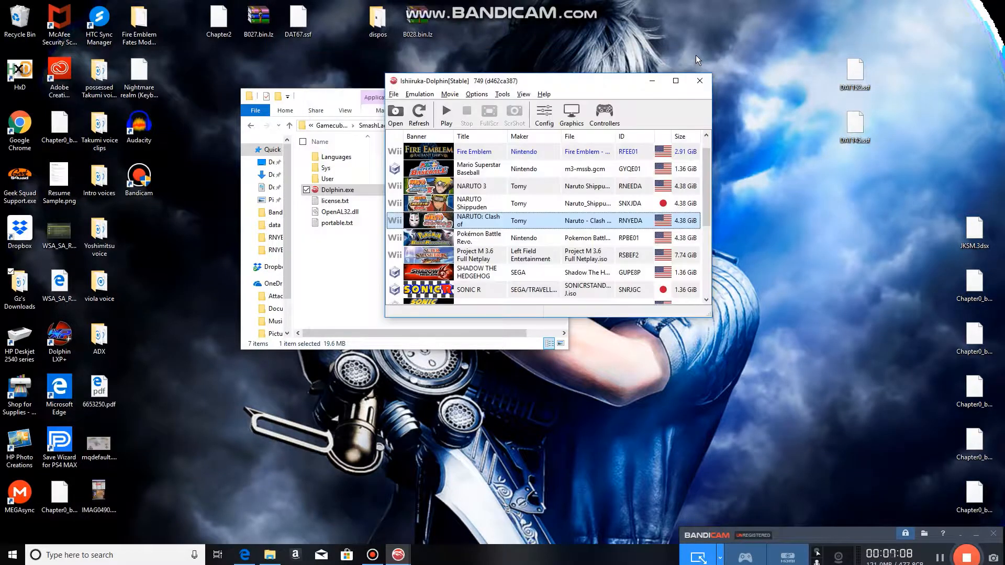
click(699, 80)
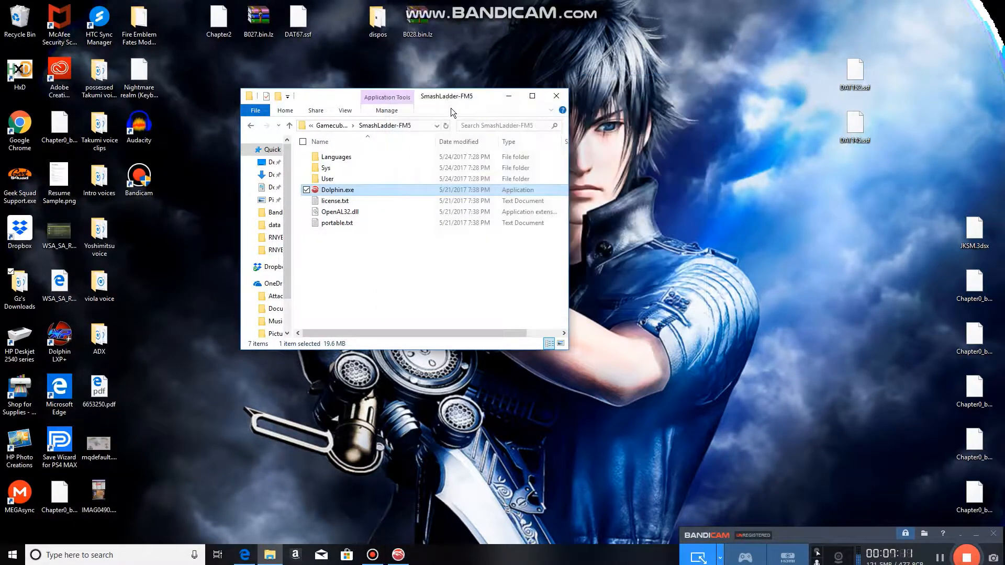
drag(484, 96, 633, 76)
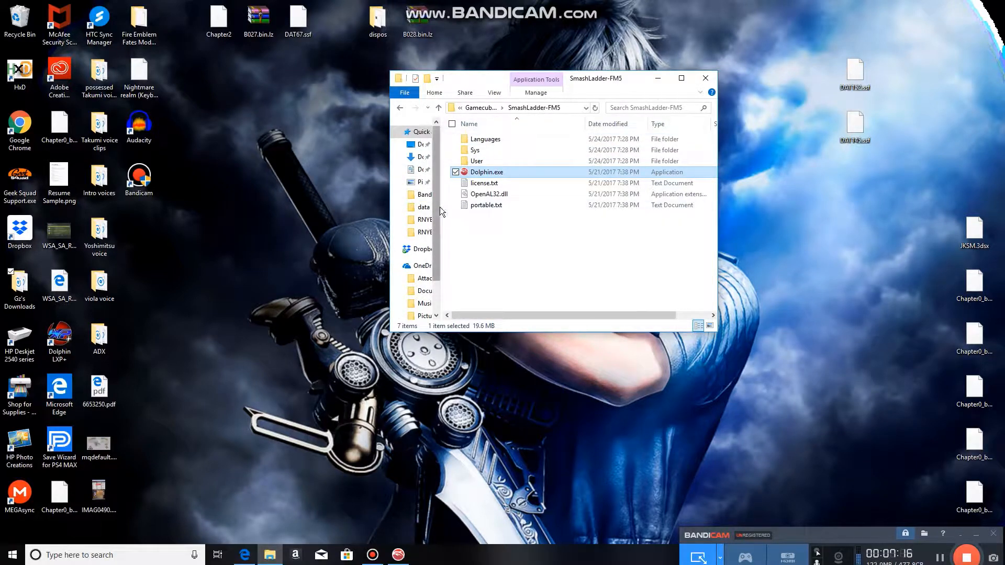
drag(442, 210, 468, 207)
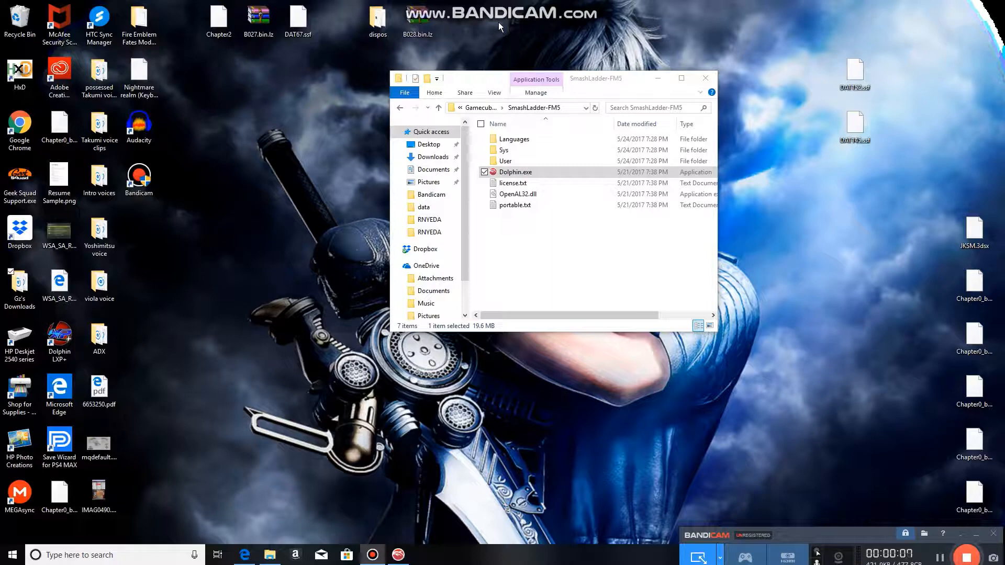
drag(478, 75, 449, 76)
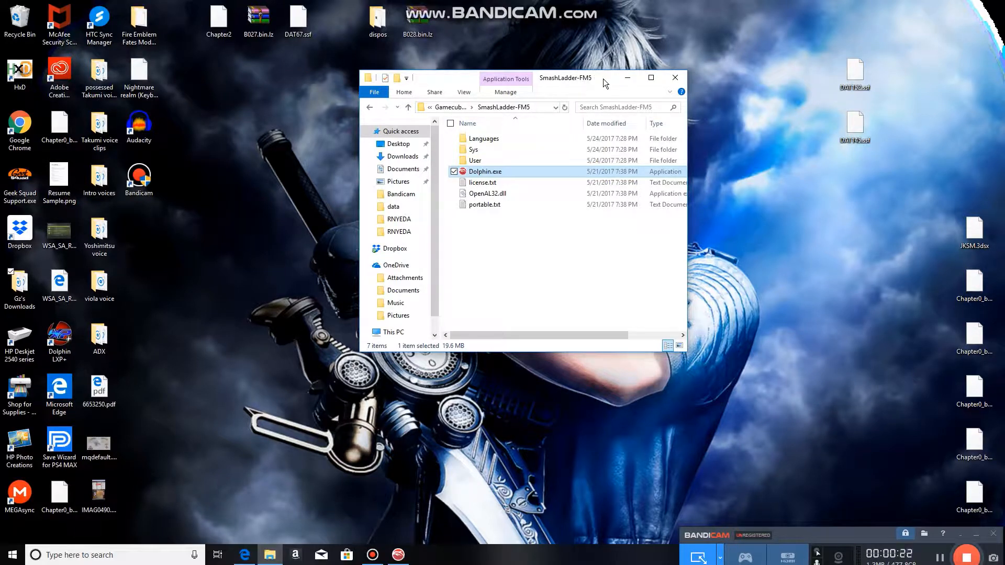
drag(603, 78, 564, 93)
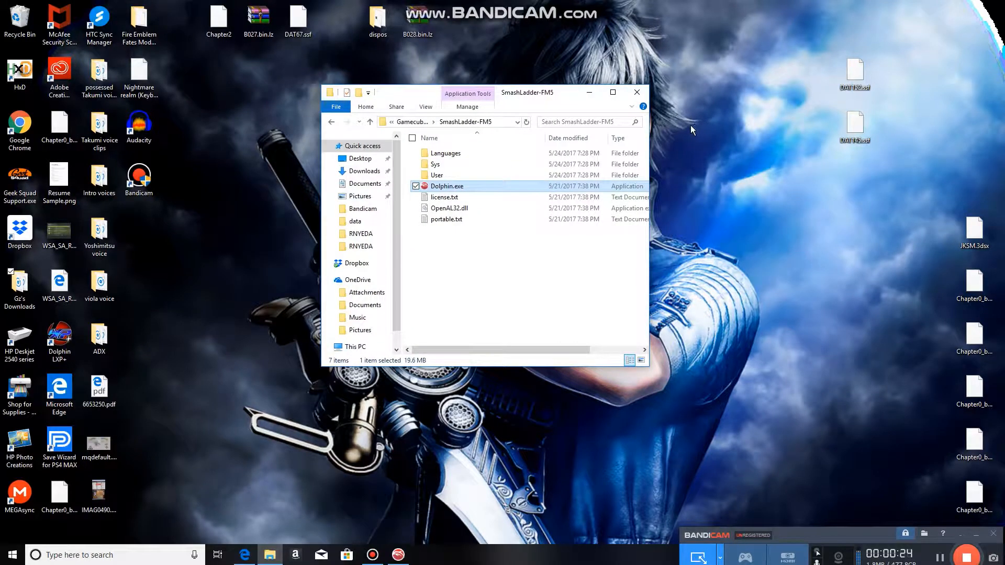
- Check the Dump > Textures folder under Documents > Dolphin Emulator, and return to the Dolphin Emulator folder
click(365, 183)
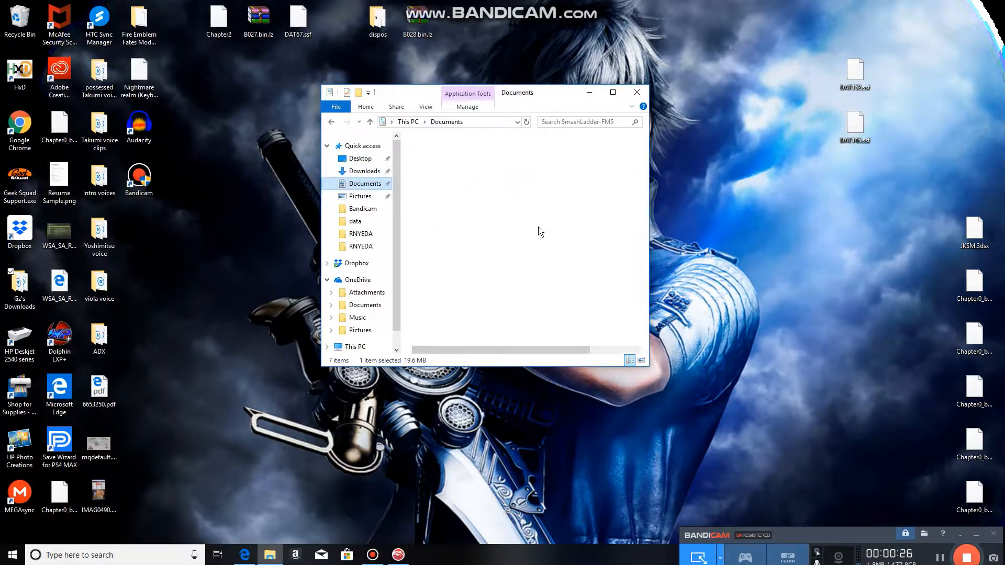
scroll(516, 225, down, 2)
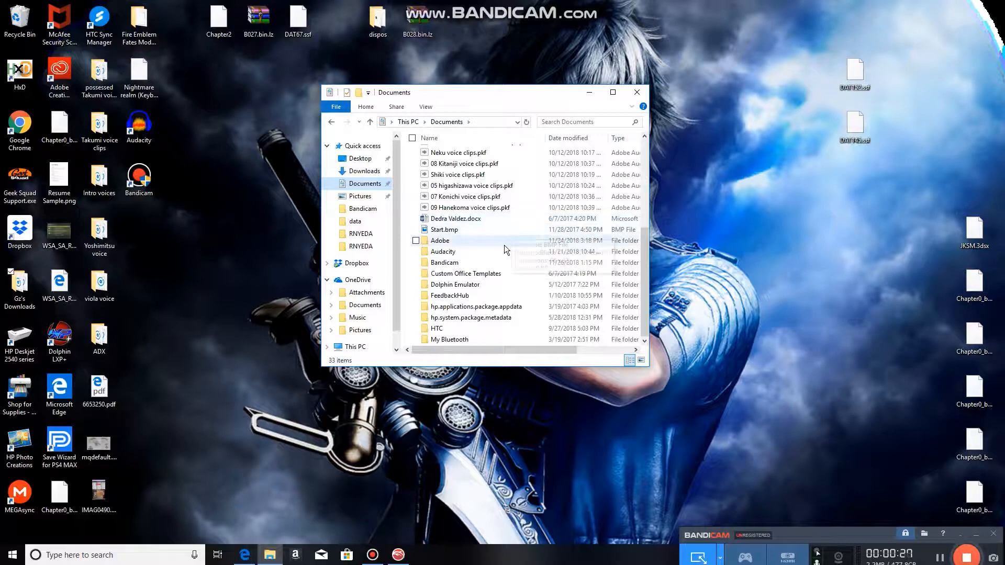
double_click(474, 285)
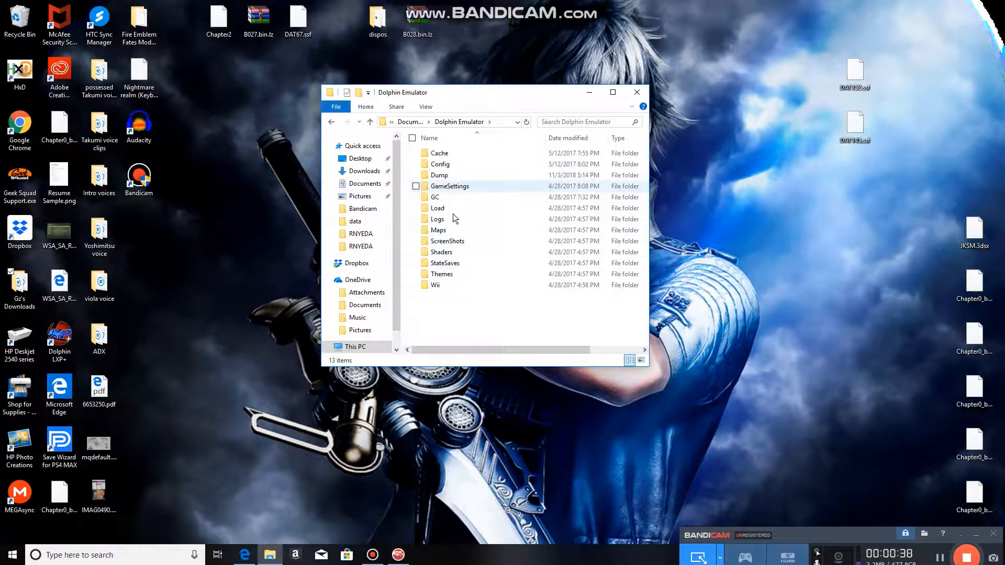
double_click(457, 175)
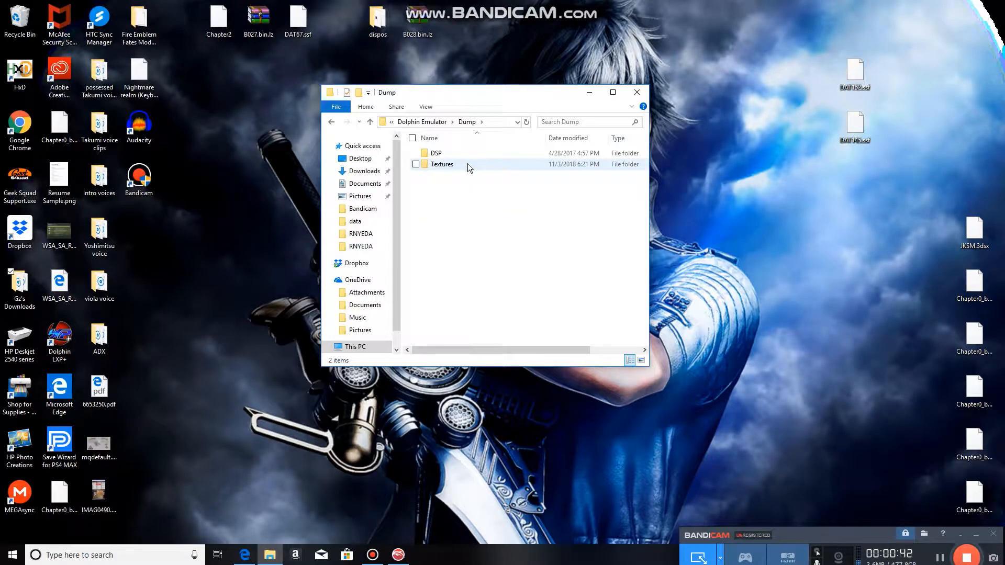
double_click(467, 164)
drag(435, 148, 513, 285)
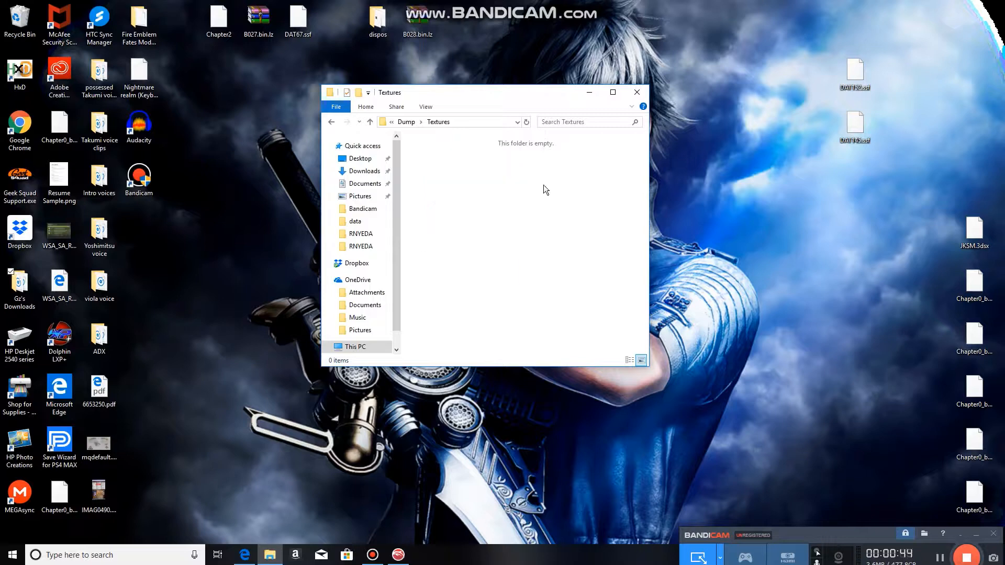
drag(548, 248, 466, 123)
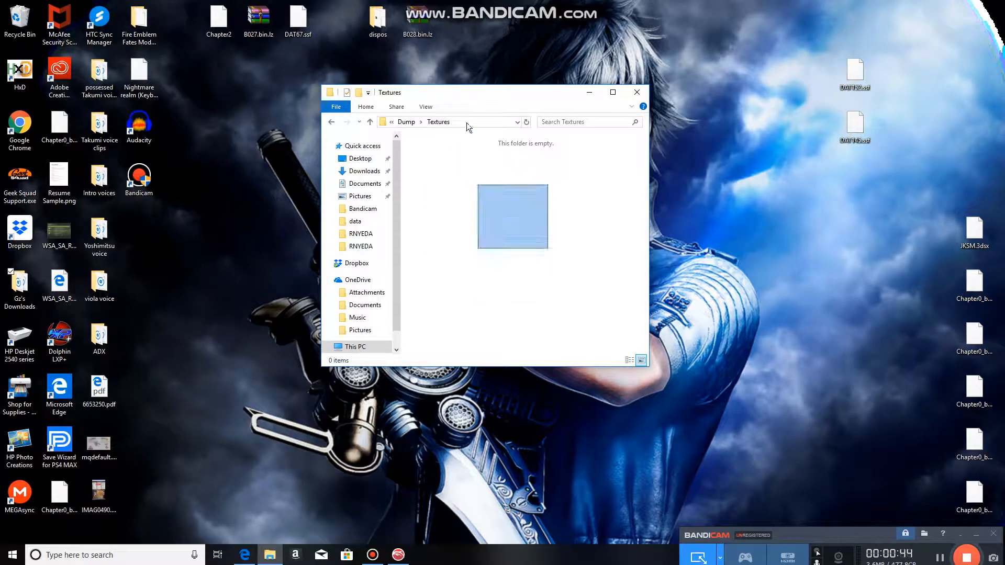
click(404, 122)
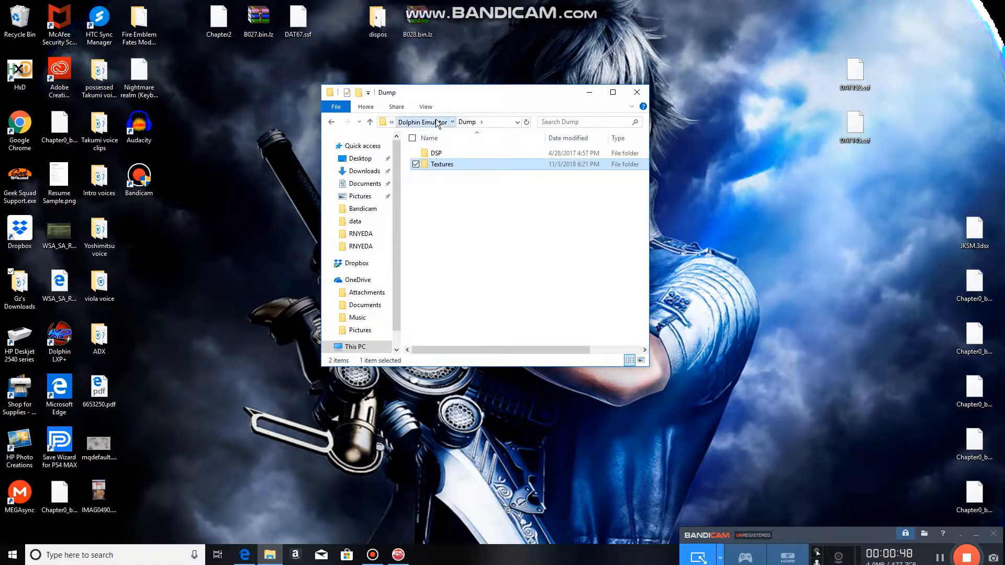
click(436, 122)
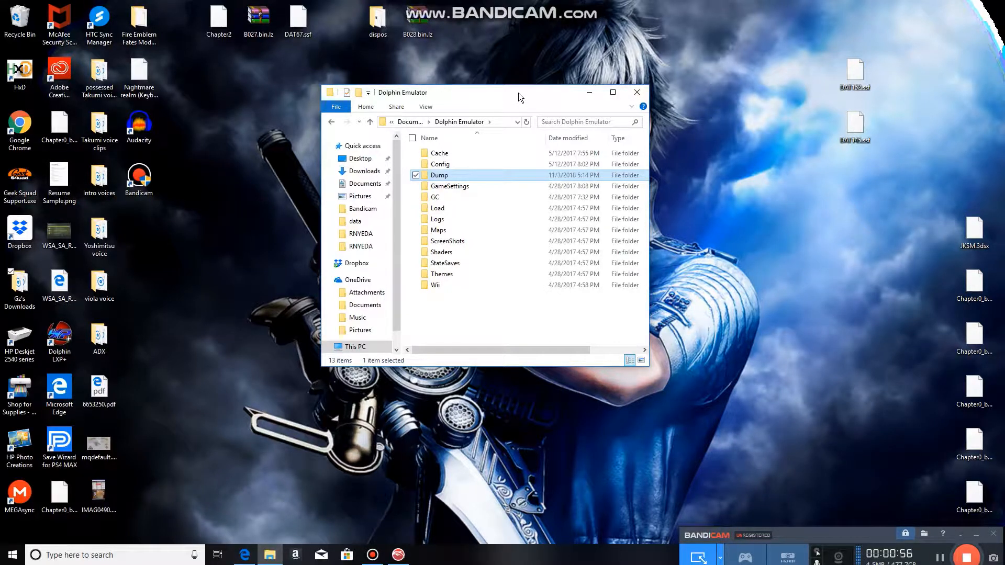
click(116, 552)
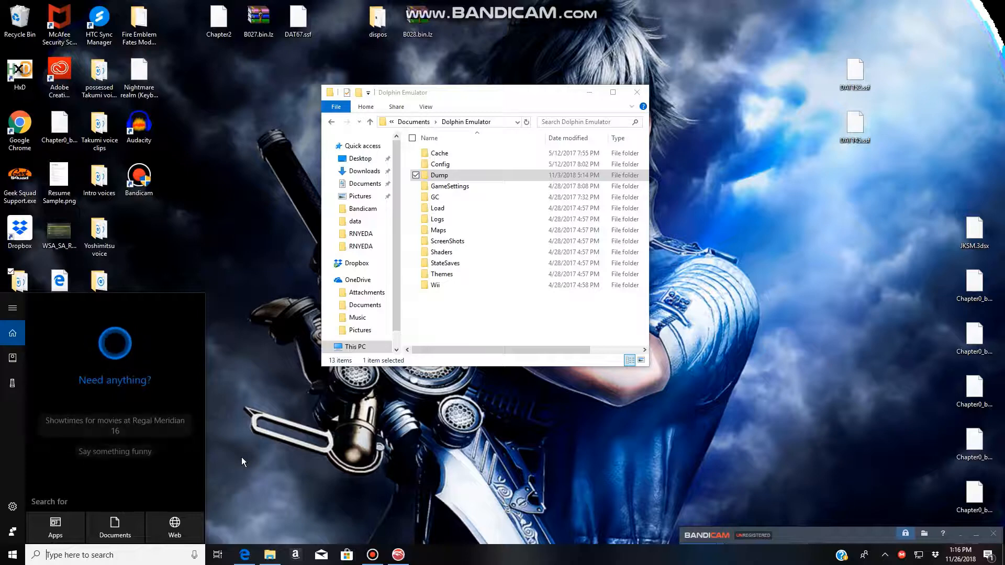
text(vide)
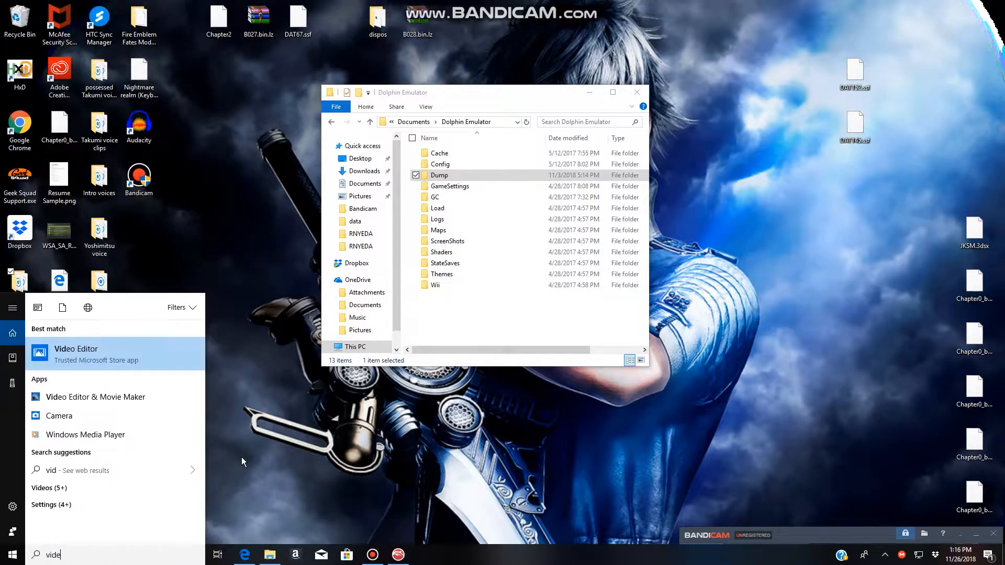
text(o)
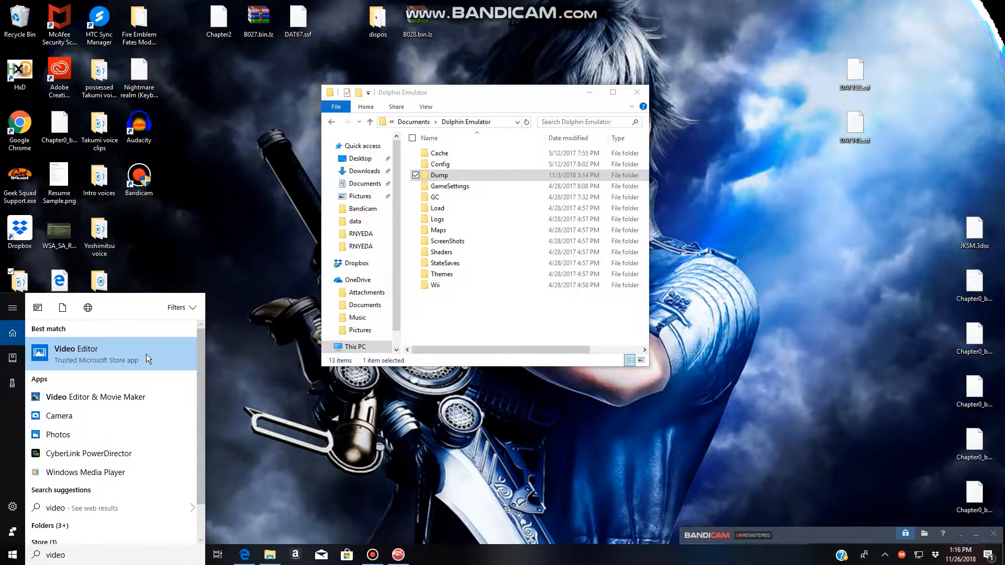
click(271, 300)
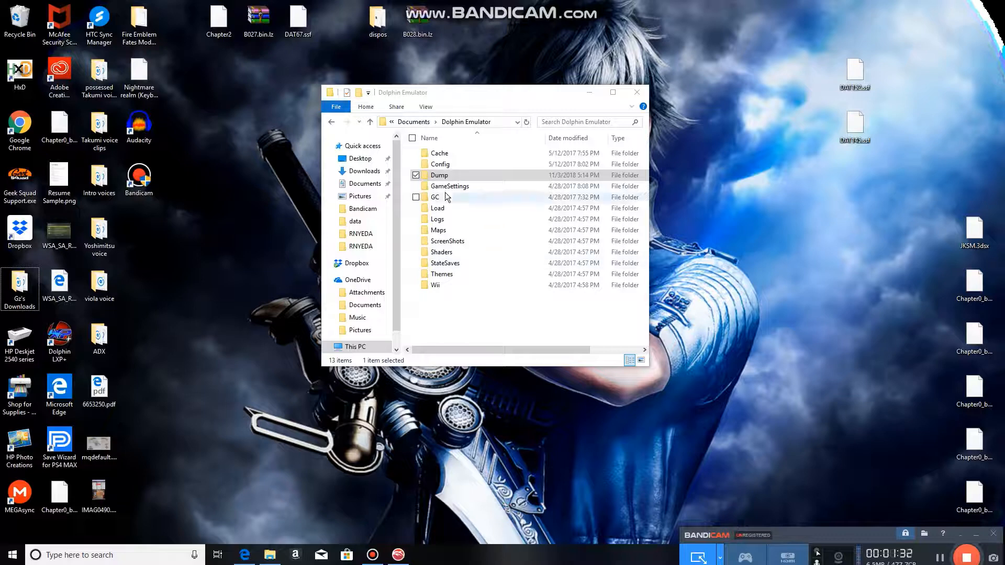
- Open the SmashLadder-FM5 folder under Desktop > Gz's Downloads > Gamecube emulator
click(359, 159)
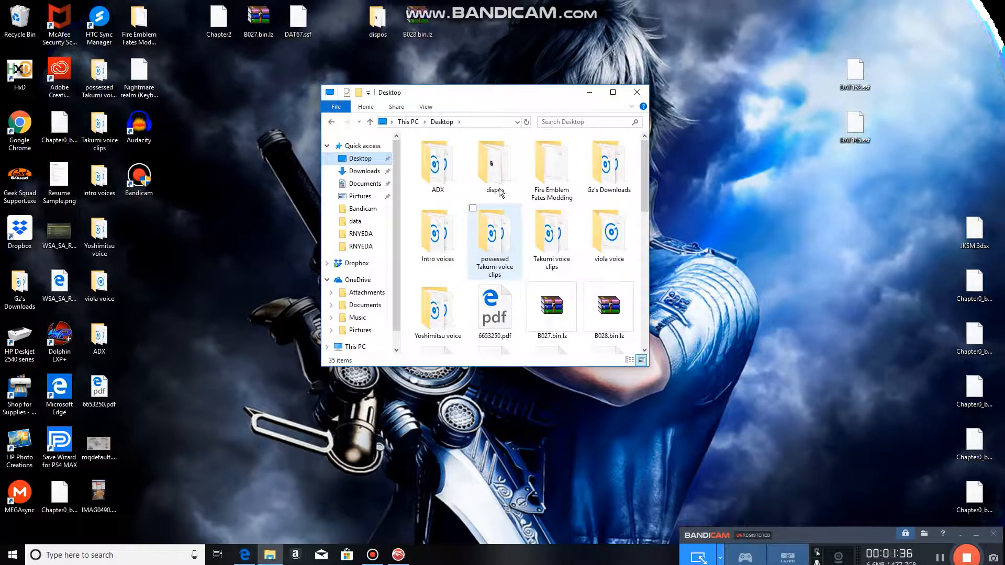
double_click(609, 168)
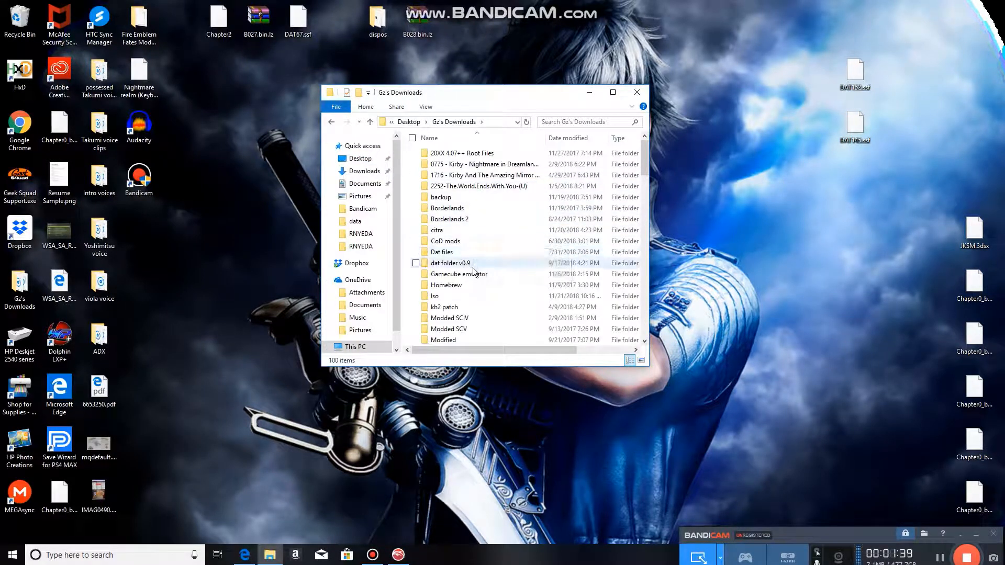
double_click(478, 273)
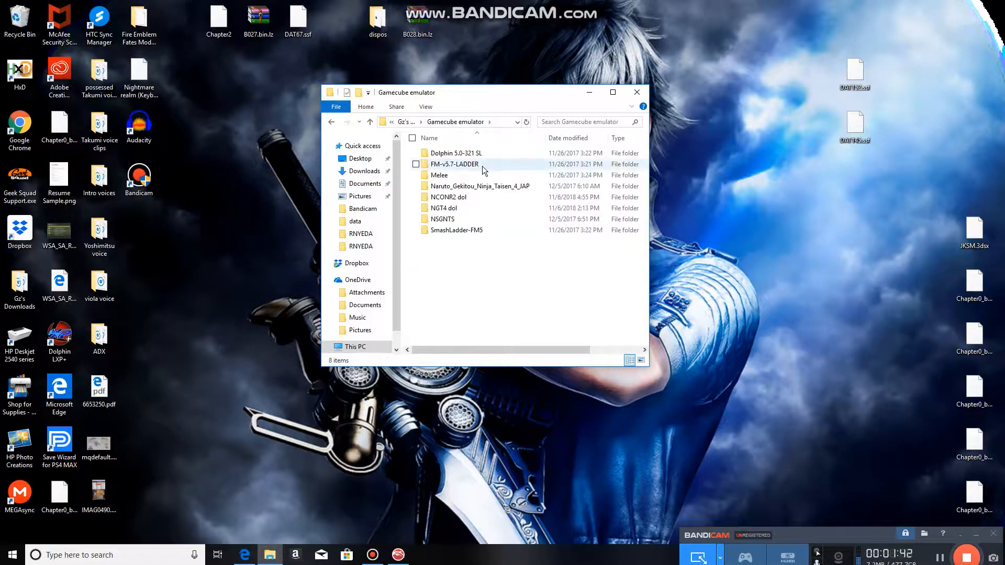
double_click(482, 227)
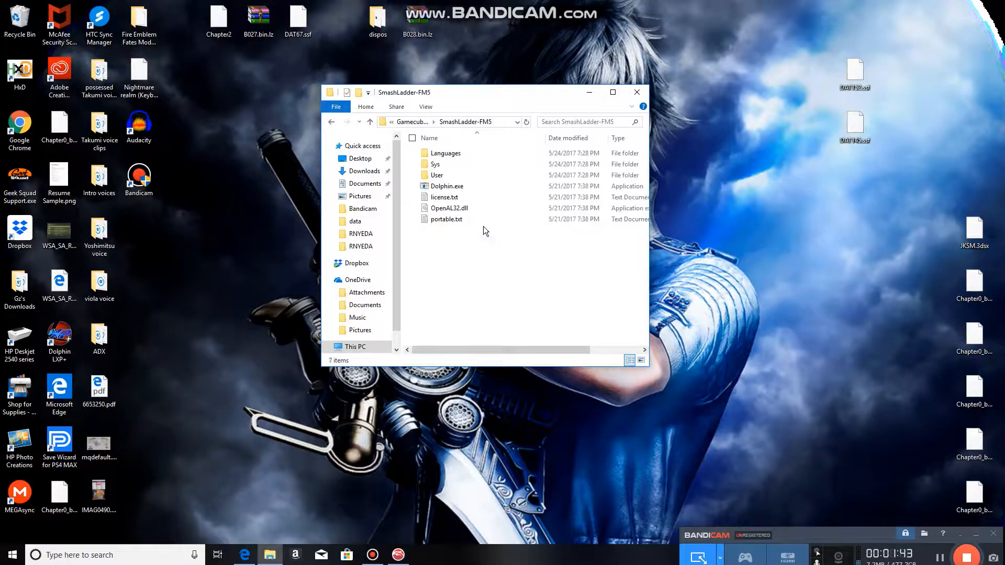
- Open the game's texture dump folder RNYEDA under User > Dump > Textures
double_click(476, 177)
click(467, 175)
double_click(467, 175)
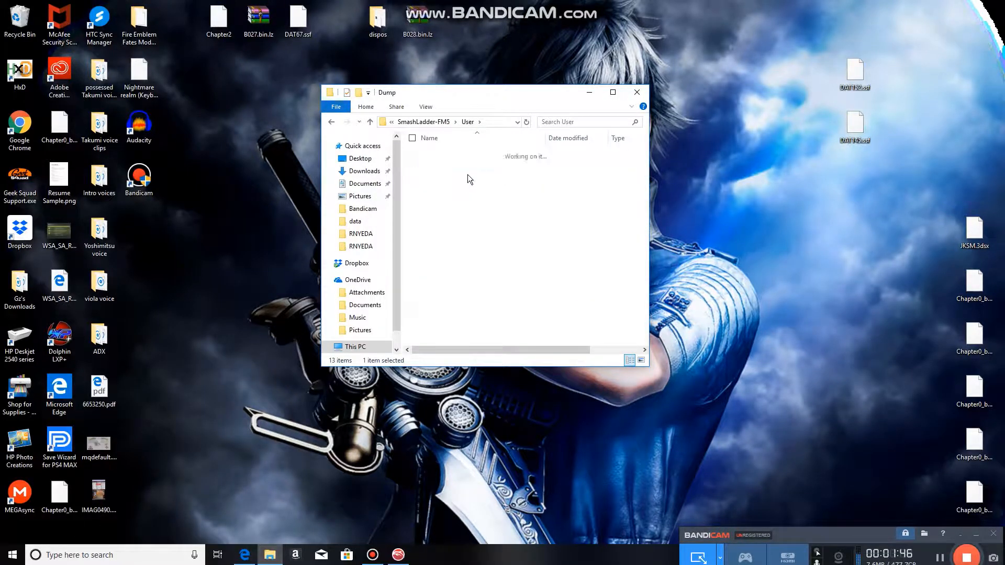
double_click(478, 173)
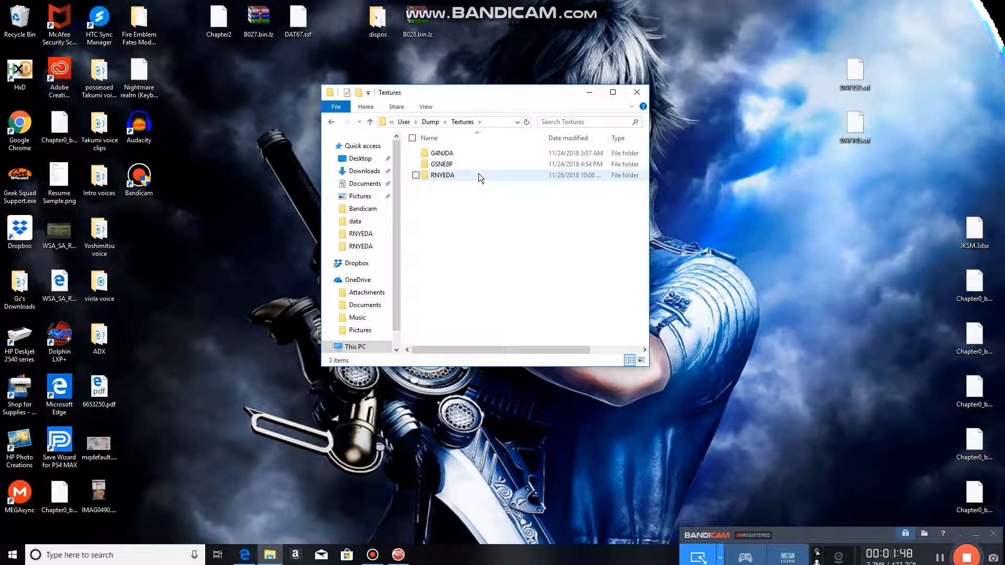
double_click(478, 174)
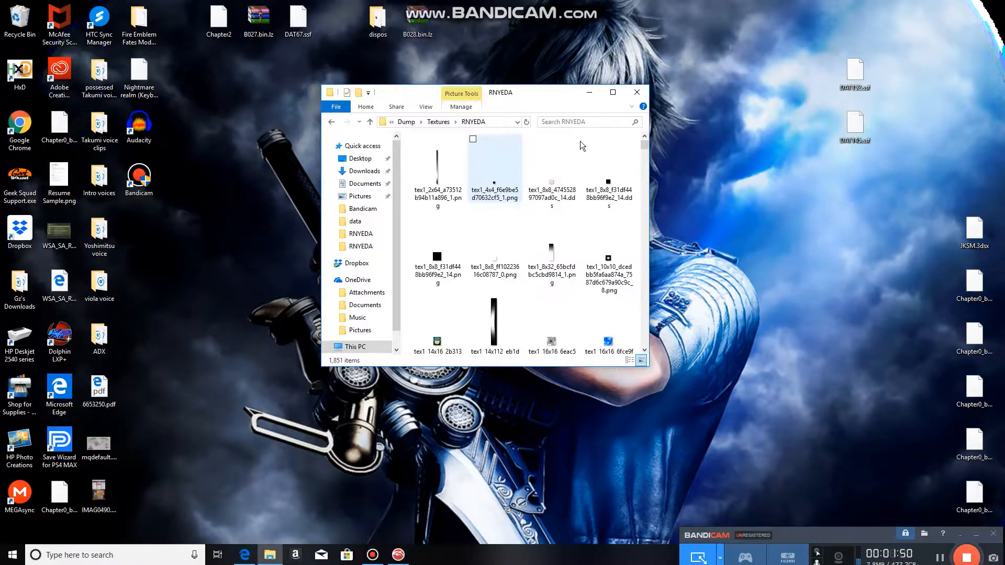
- Browse the dumped textures as far as the 60x64 character portraits and view the file options for the Sasuke portrait
scroll(582, 171, down, 5)
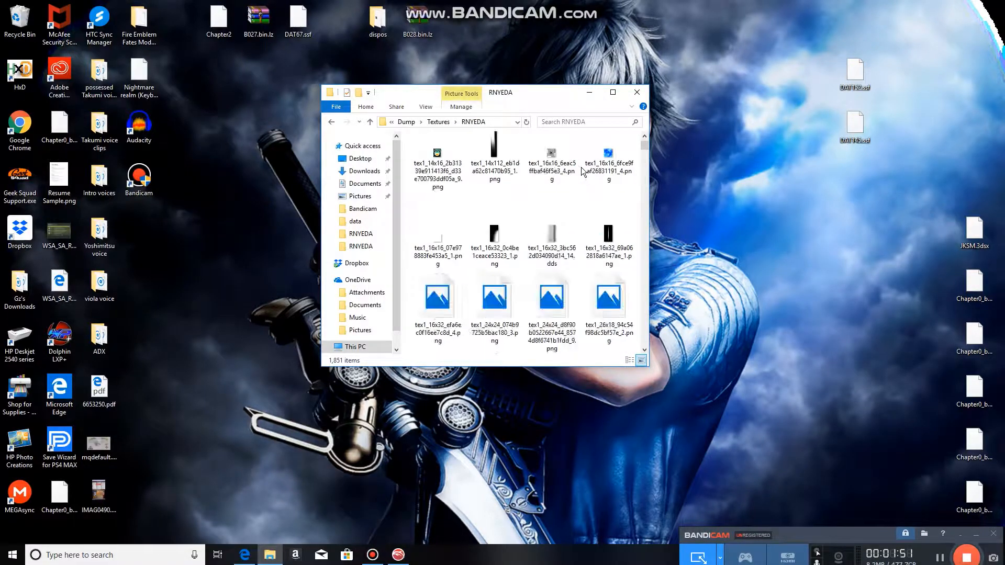
scroll(581, 170, down, 10)
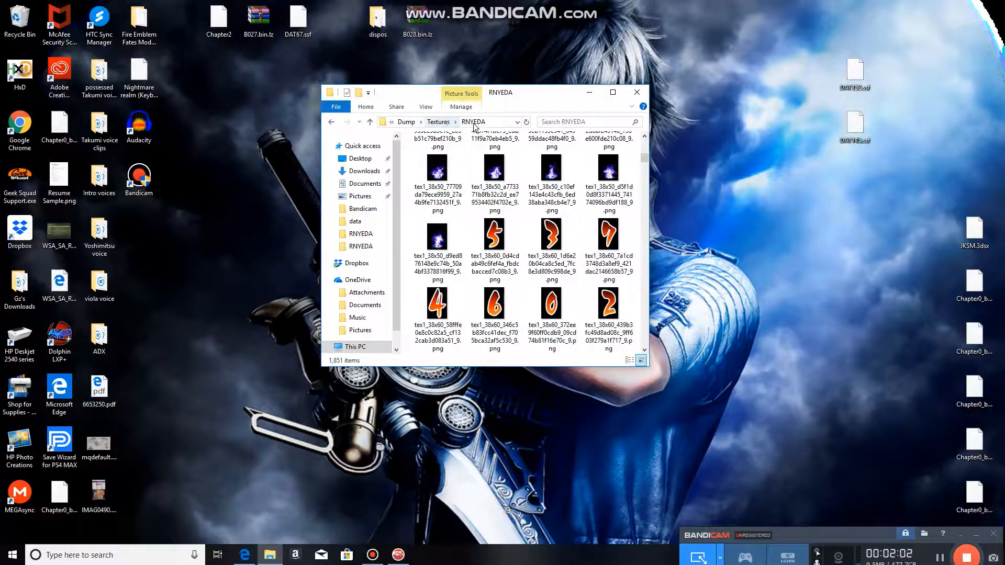
scroll(575, 248, down, 3)
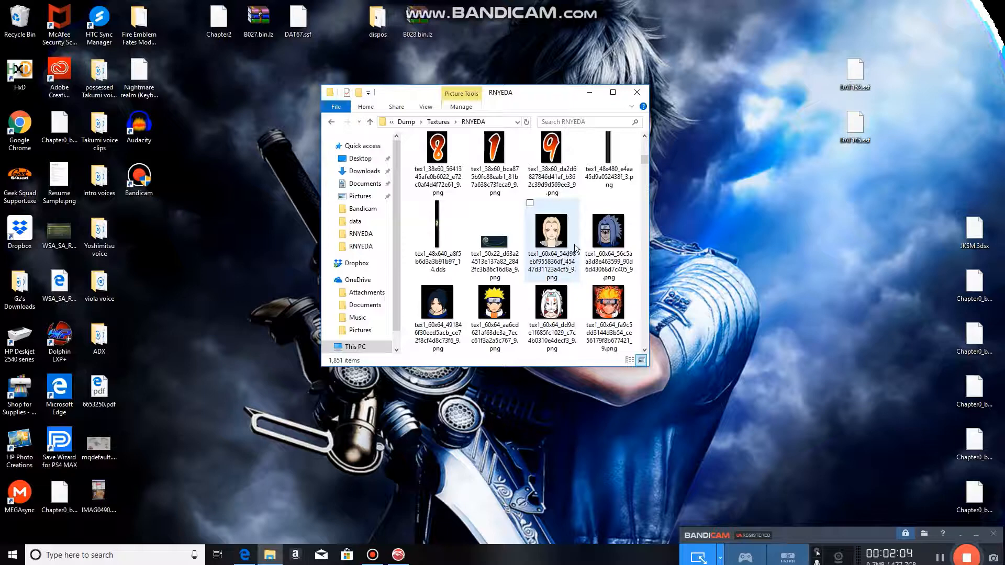
scroll(575, 248, down, 1)
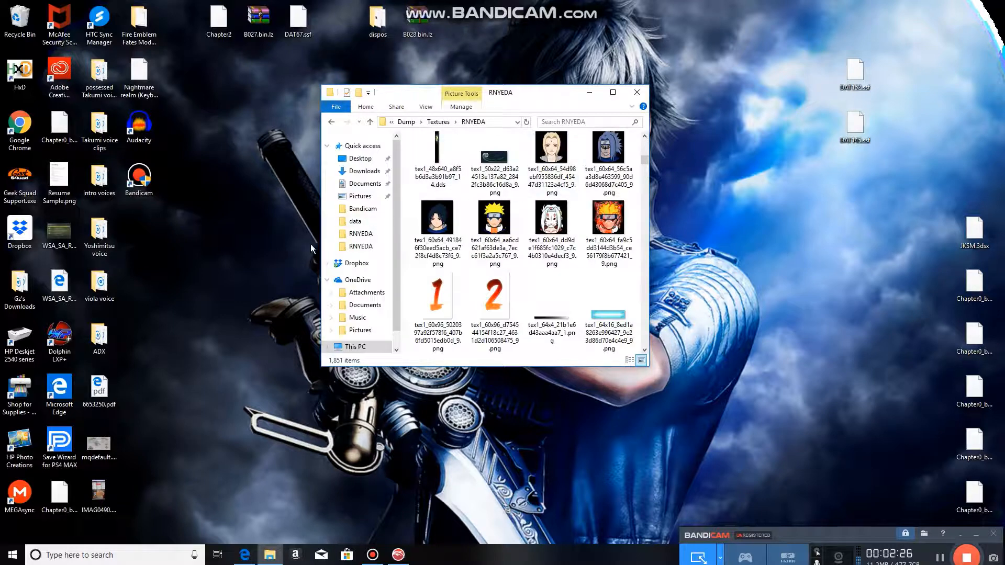
right_click(446, 220)
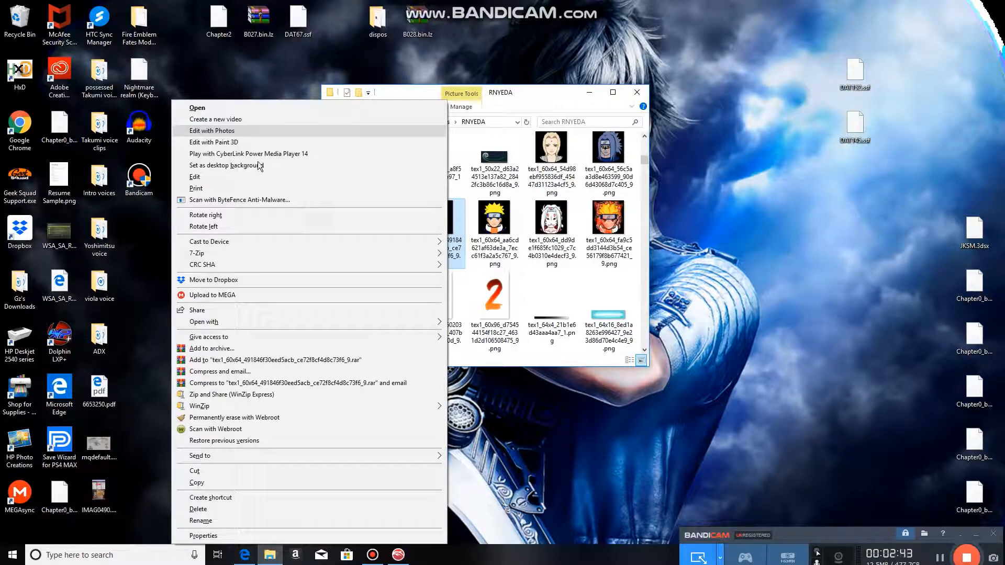
click(278, 80)
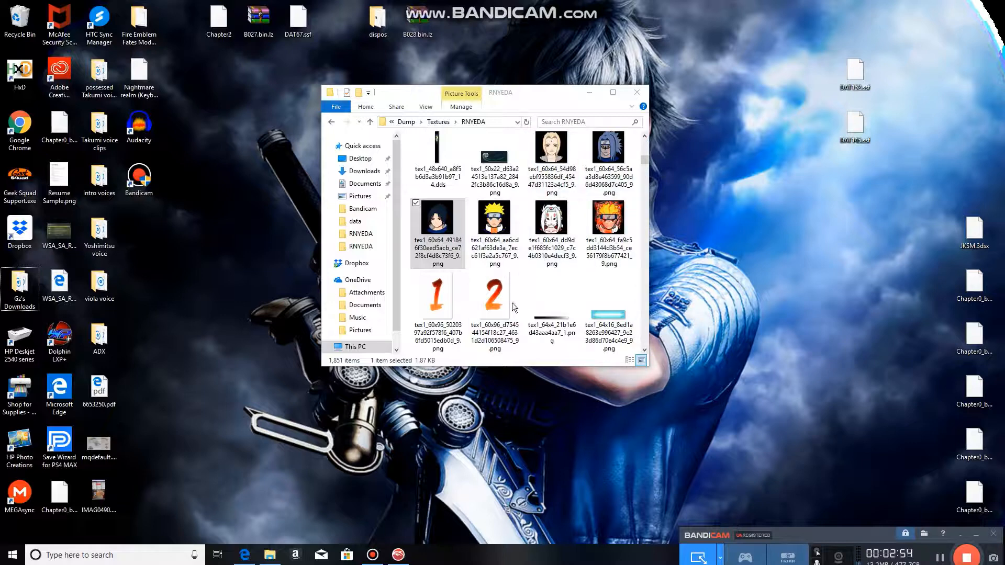
- Examine the dumped 64x64 textures further down in the RNYEDA folder
scroll(523, 293, down, 3)
scroll(523, 296, down, 5)
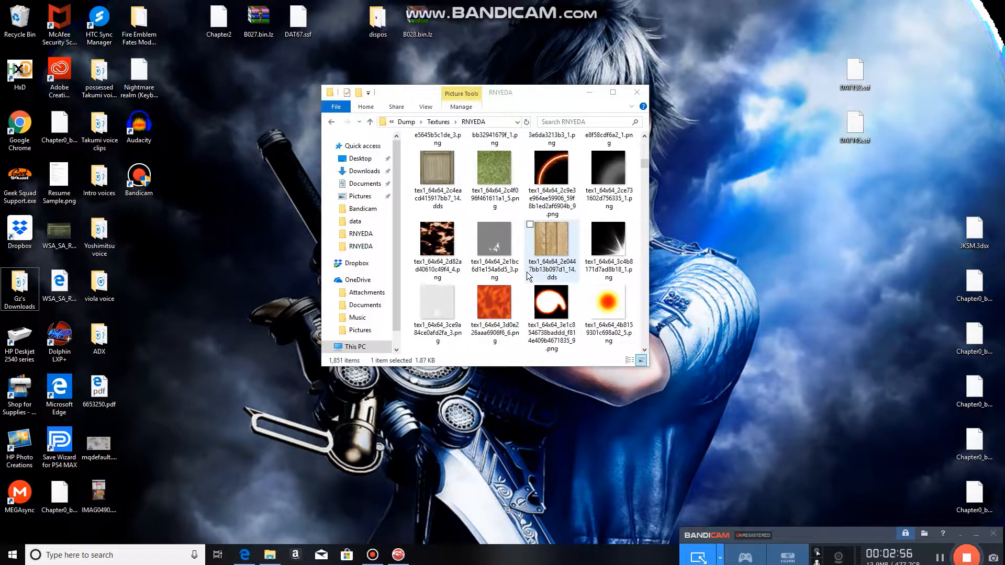
scroll(528, 274, down, 5)
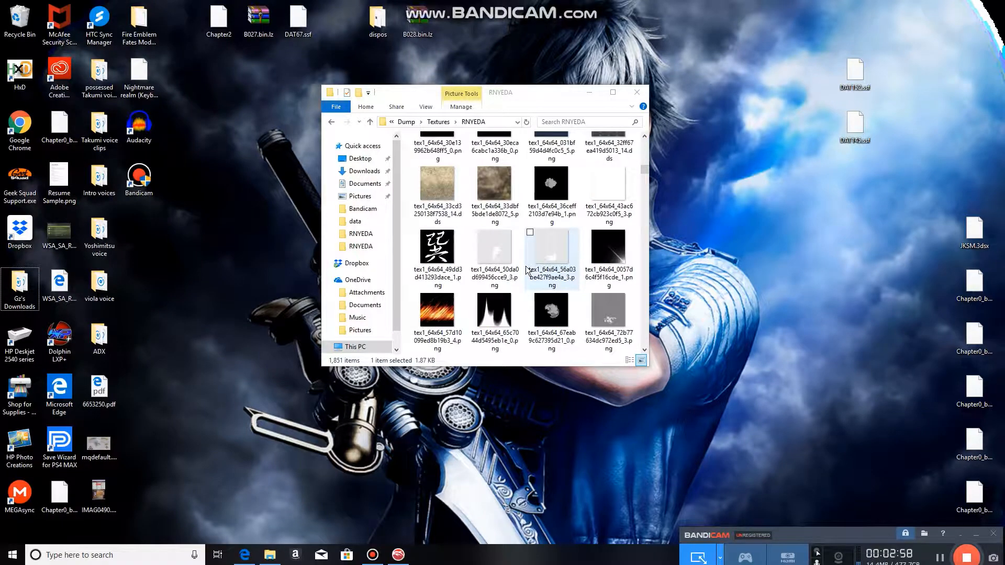
scroll(526, 268, down, 5)
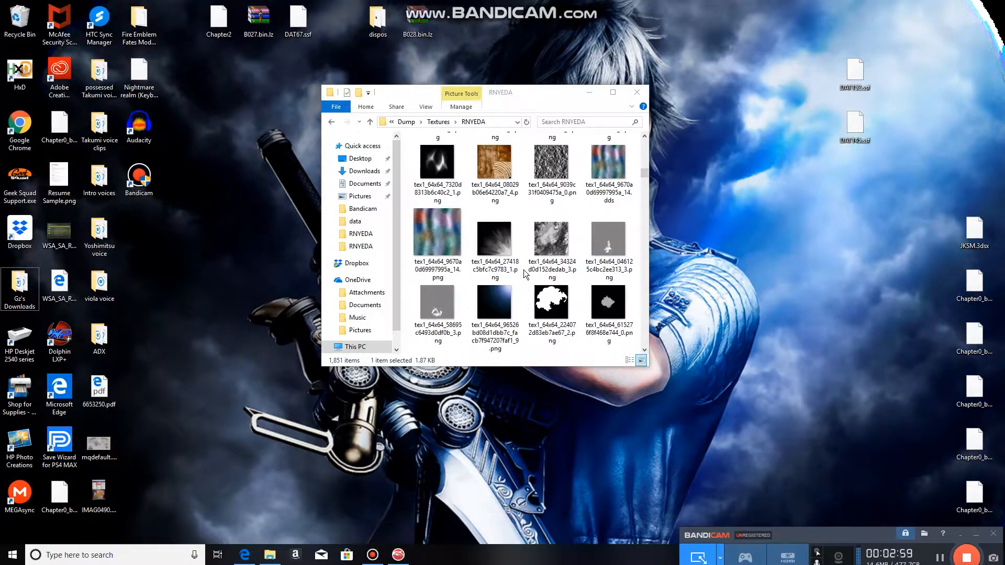
scroll(524, 269, down, 10)
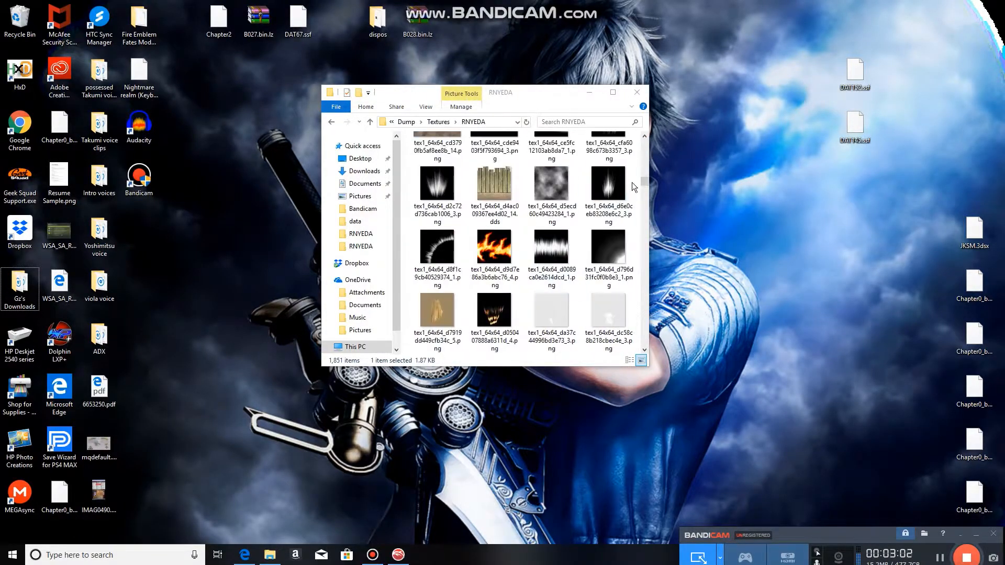
- Examine the dumped textures beyond the 64x64 group, down through the 128x64 eye and face textures
scroll(609, 196, down, 10)
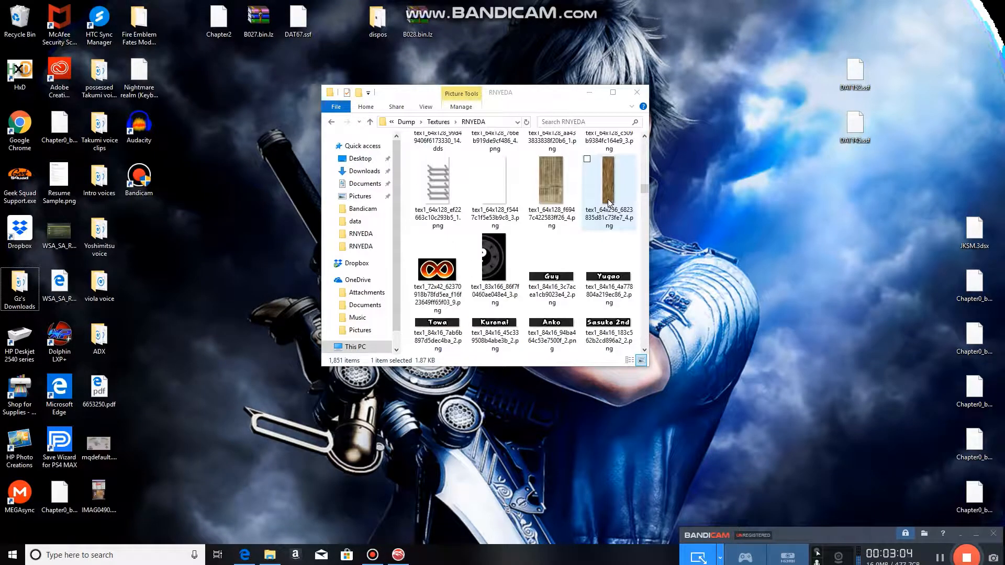
scroll(609, 203, down, 10)
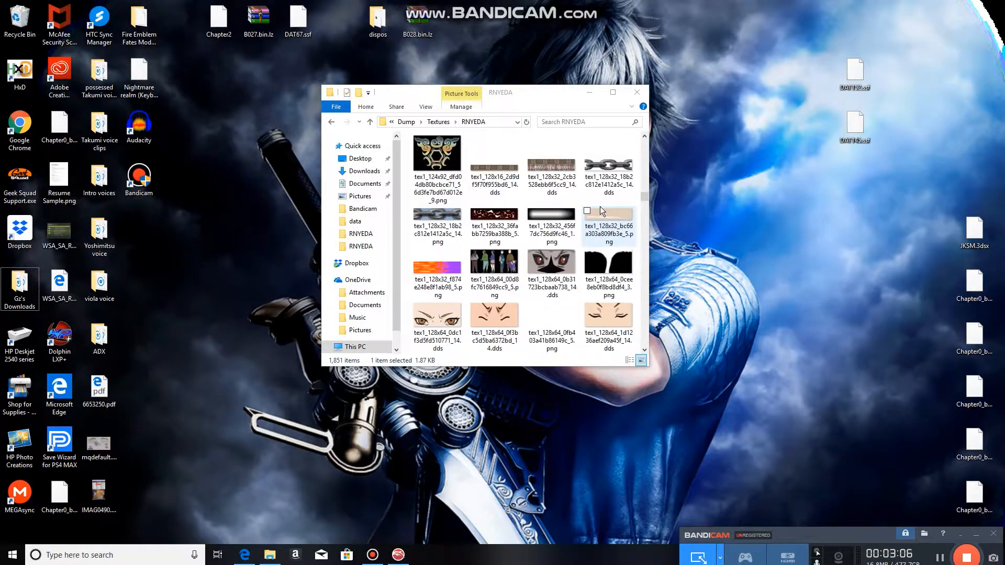
scroll(602, 211, down, 10)
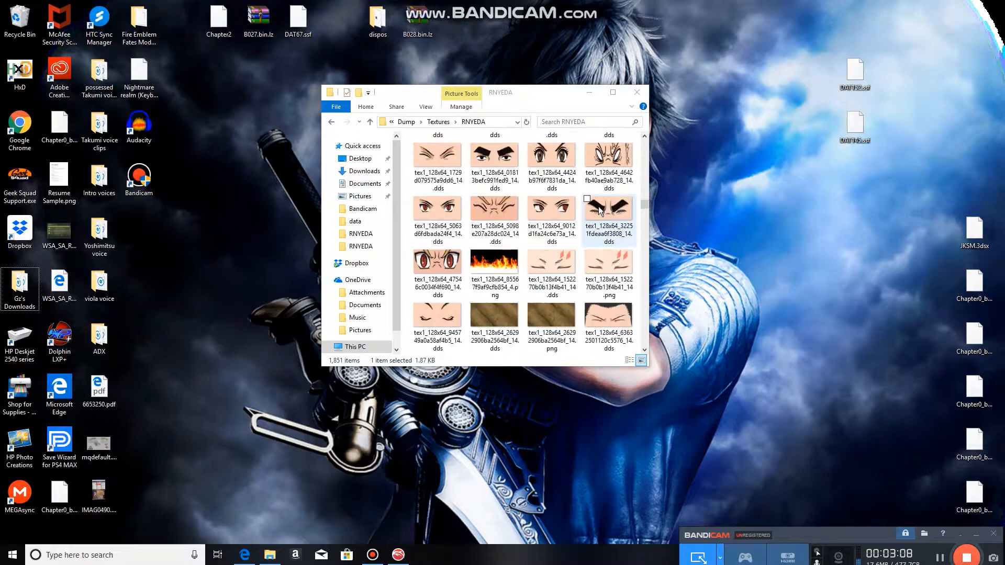
scroll(600, 210, up, 1)
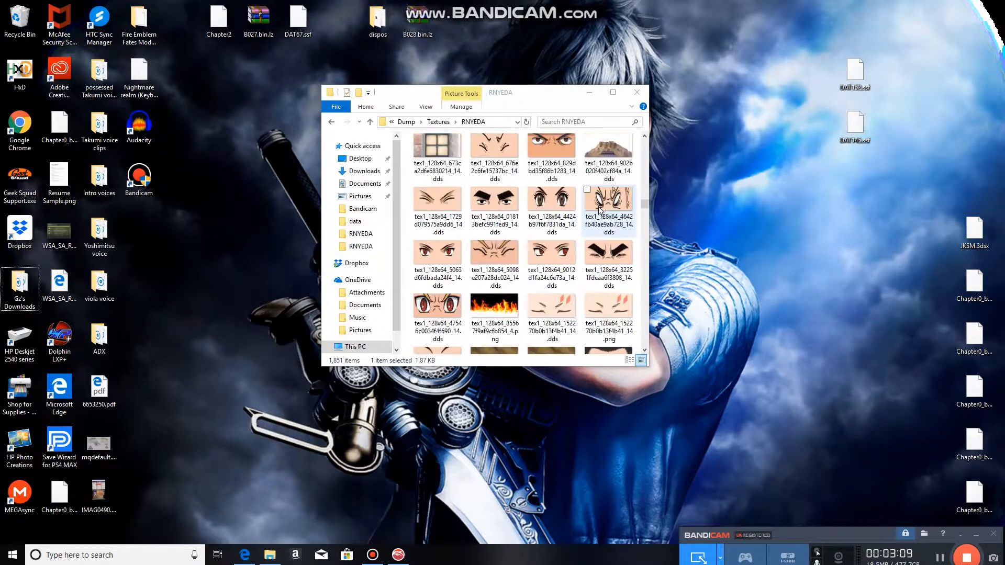
scroll(570, 231, down, 3)
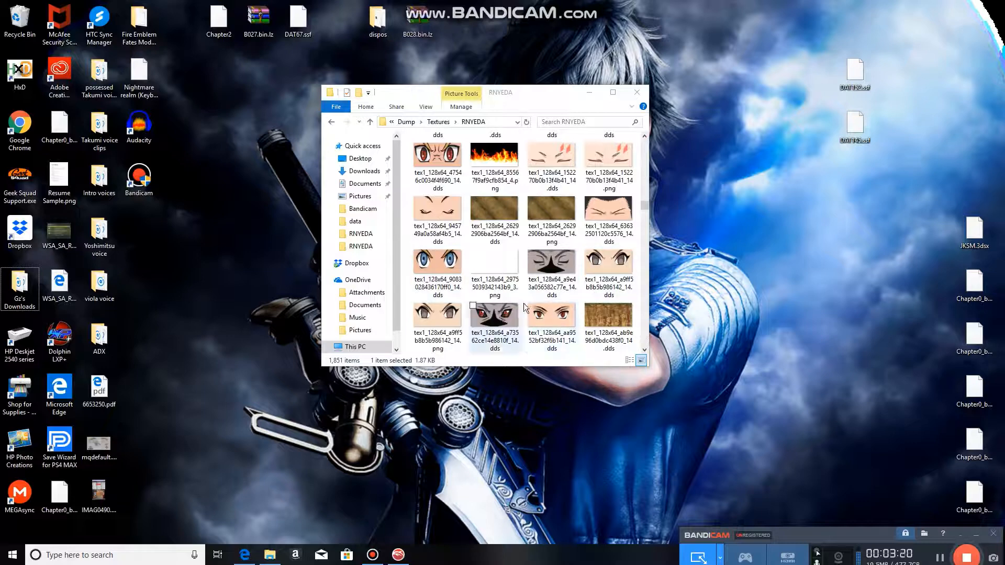
scroll(523, 303, down, 5)
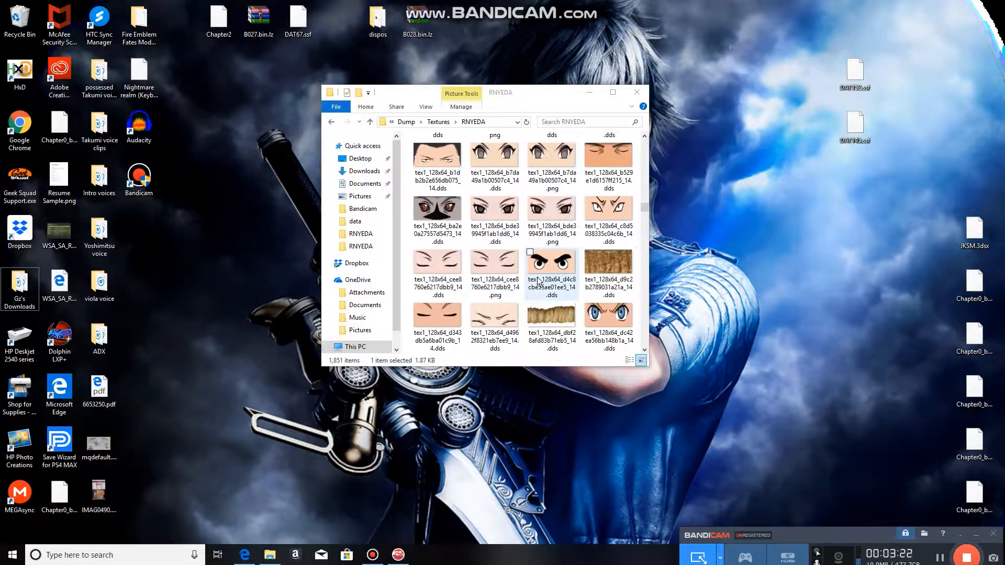
scroll(597, 273, down, 5)
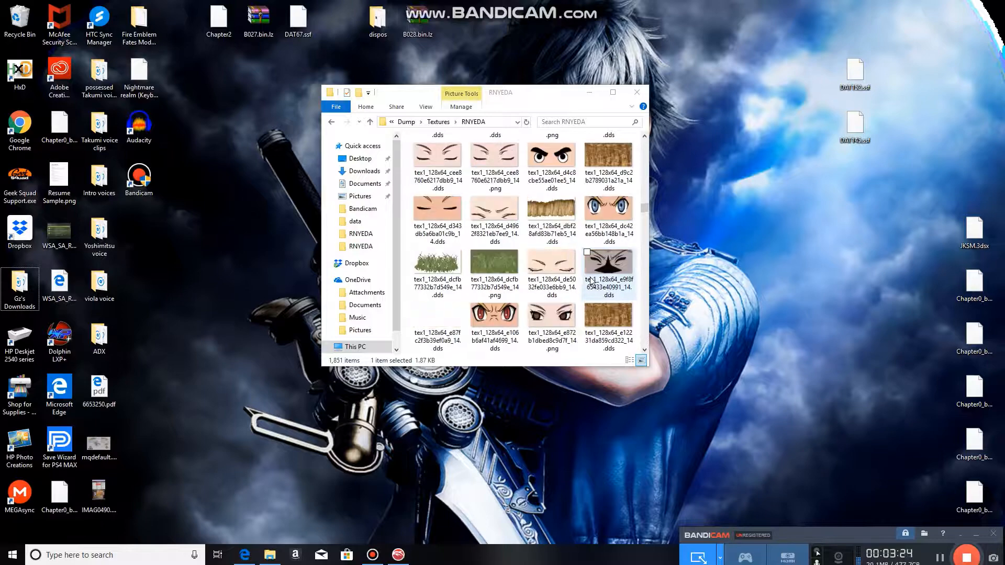
scroll(586, 278, down, 5)
- Browse the larger dumped textures from the 128x128 group past the character portraits to the end of the 256x128 group
scroll(586, 278, down, 8)
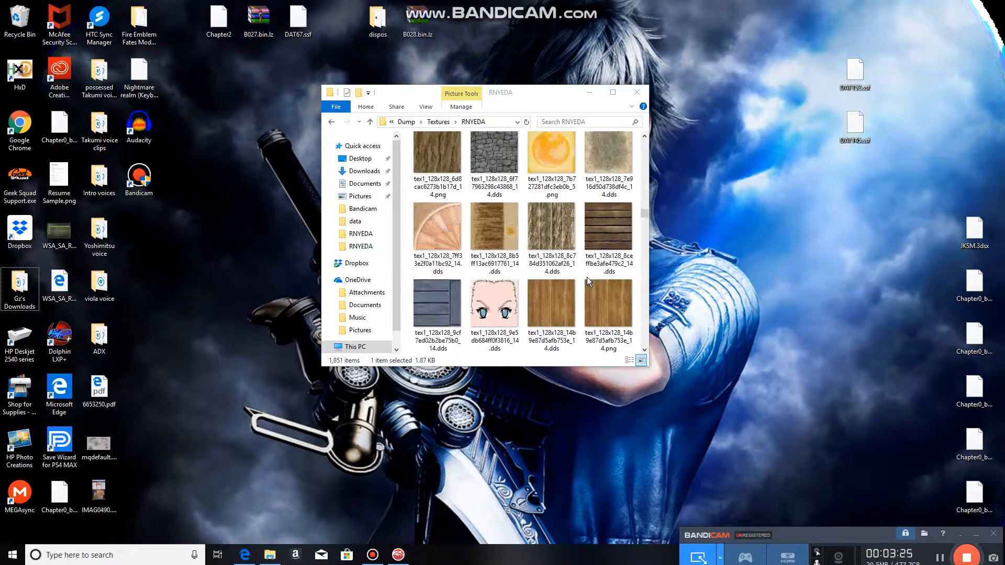
scroll(586, 278, down, 8)
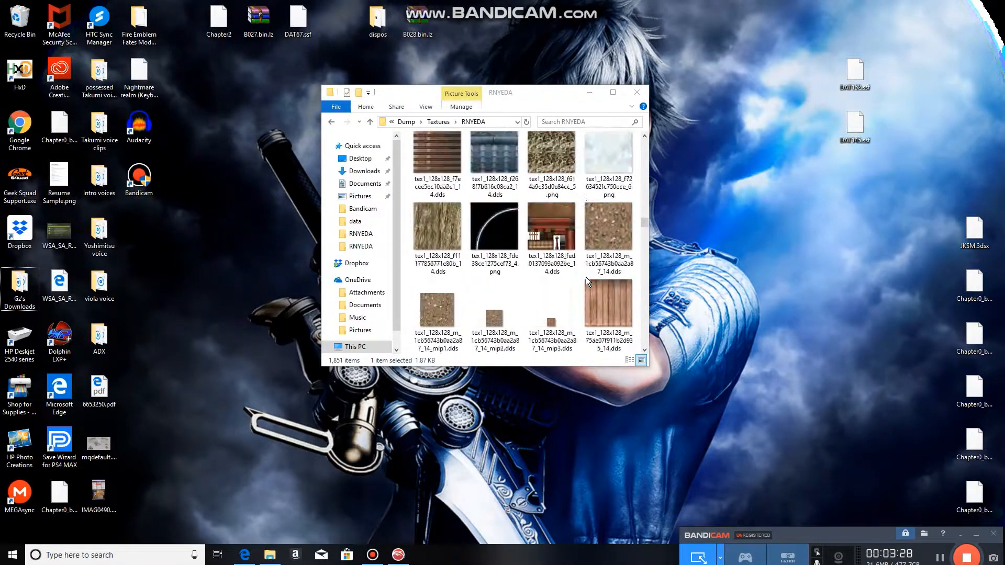
scroll(585, 280, down, 8)
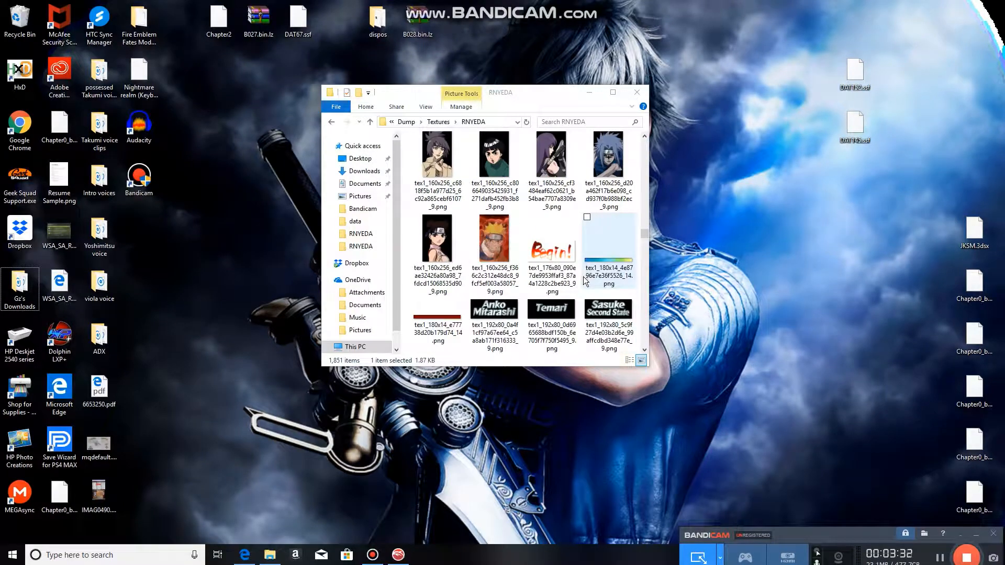
scroll(585, 280, down, 8)
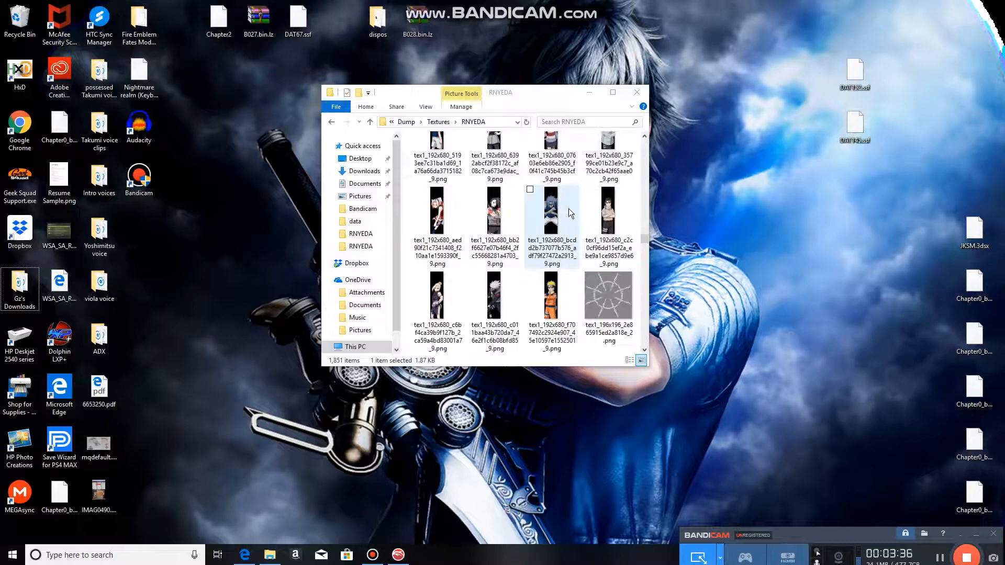
scroll(574, 240, down, 5)
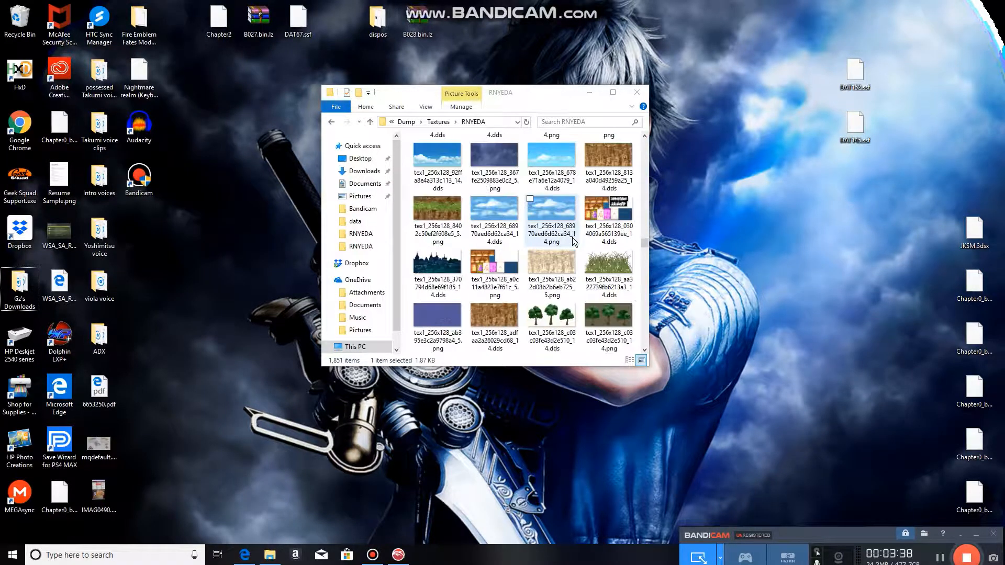
scroll(574, 240, down, 1)
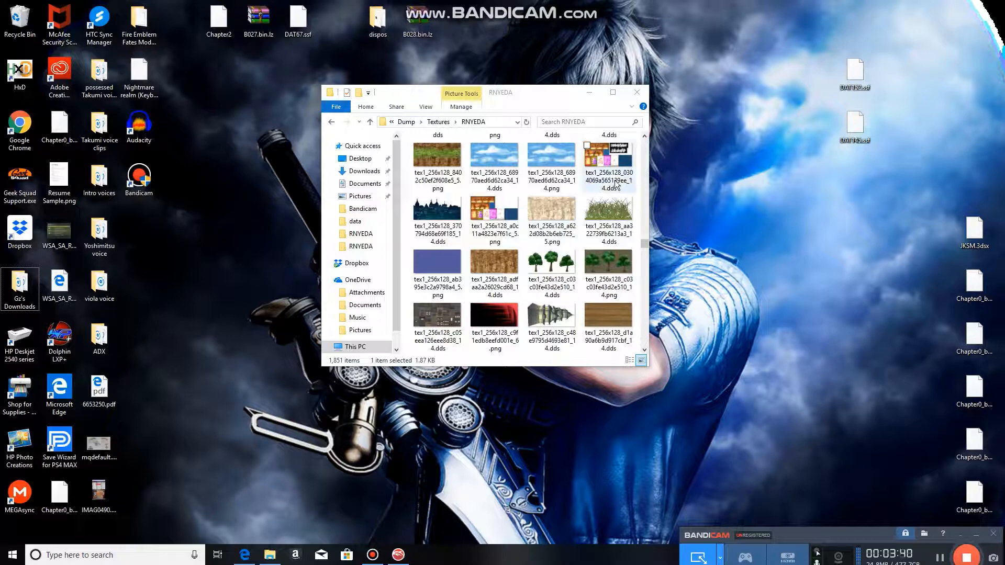
scroll(597, 215, down, 3)
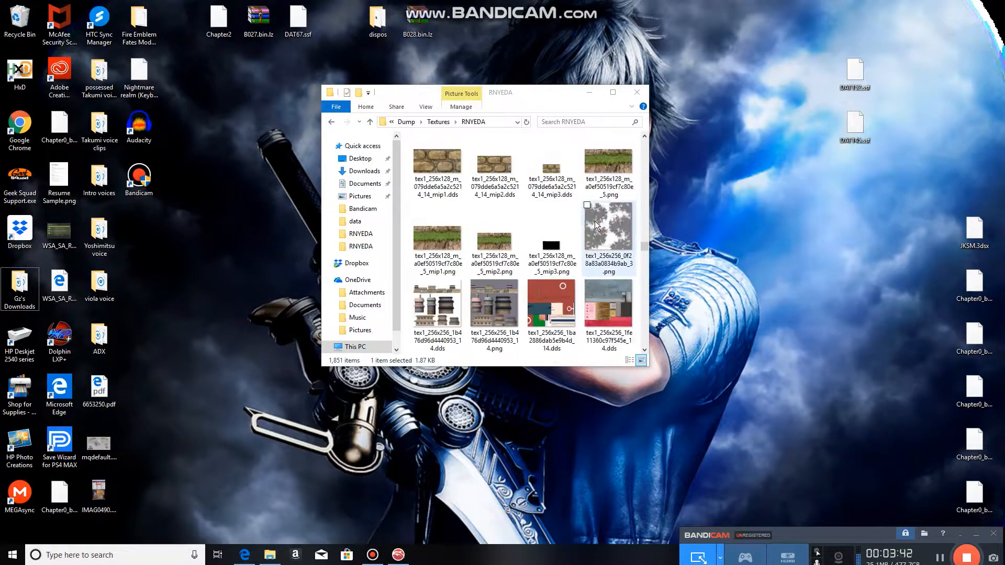
- Find the blue costume texture tex1_256x256_7ba73e8b1e522e60_14.dds among the 256x256 textures and move it to the desktop
scroll(592, 223, down, 1)
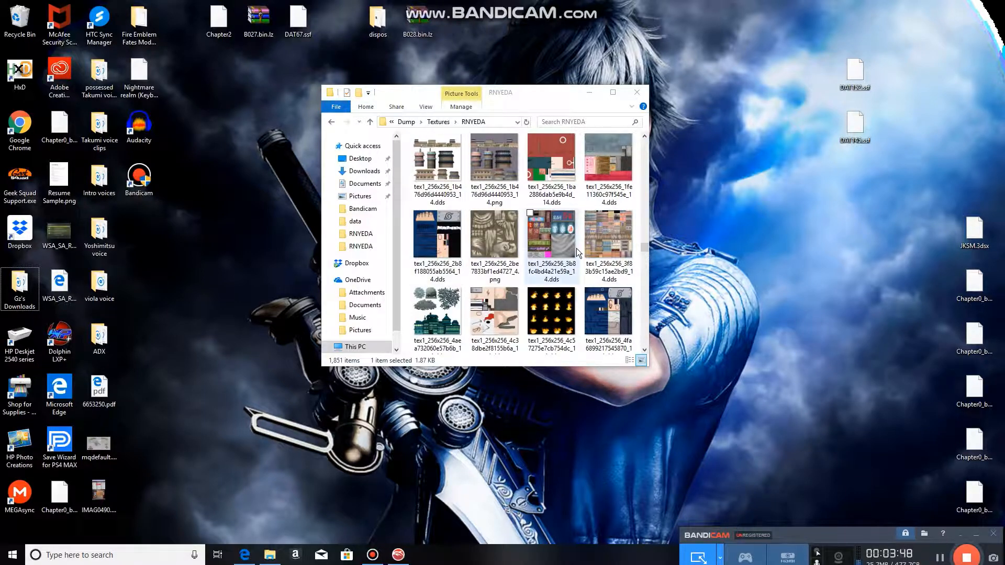
scroll(576, 248, down, 1)
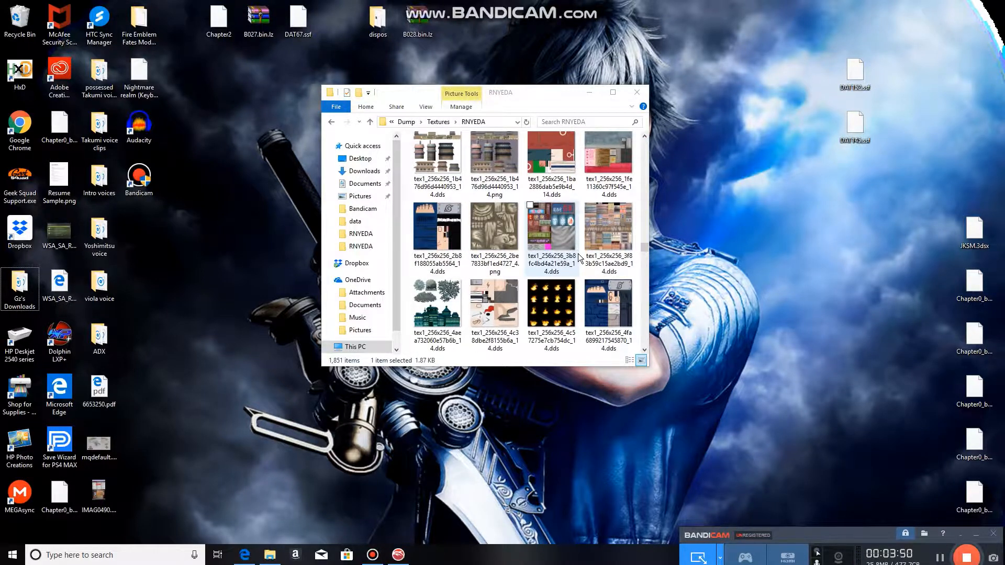
scroll(577, 253, up, 1)
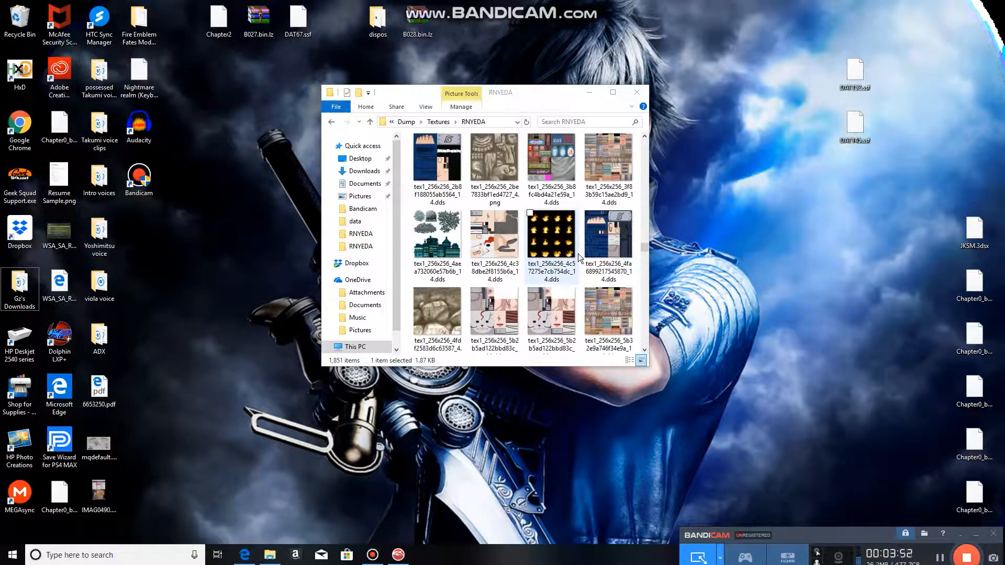
scroll(577, 253, down, 2)
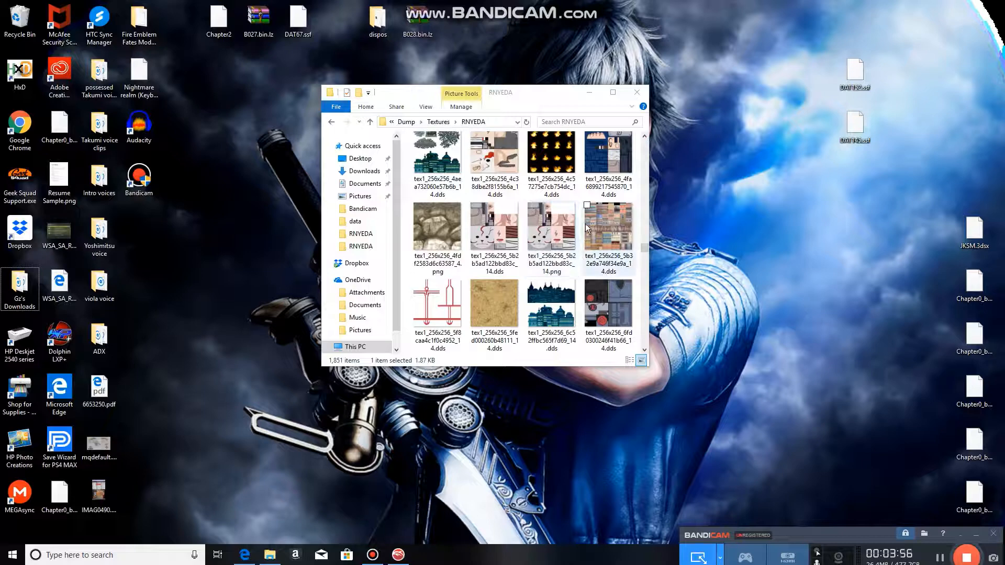
scroll(585, 224, down, 2)
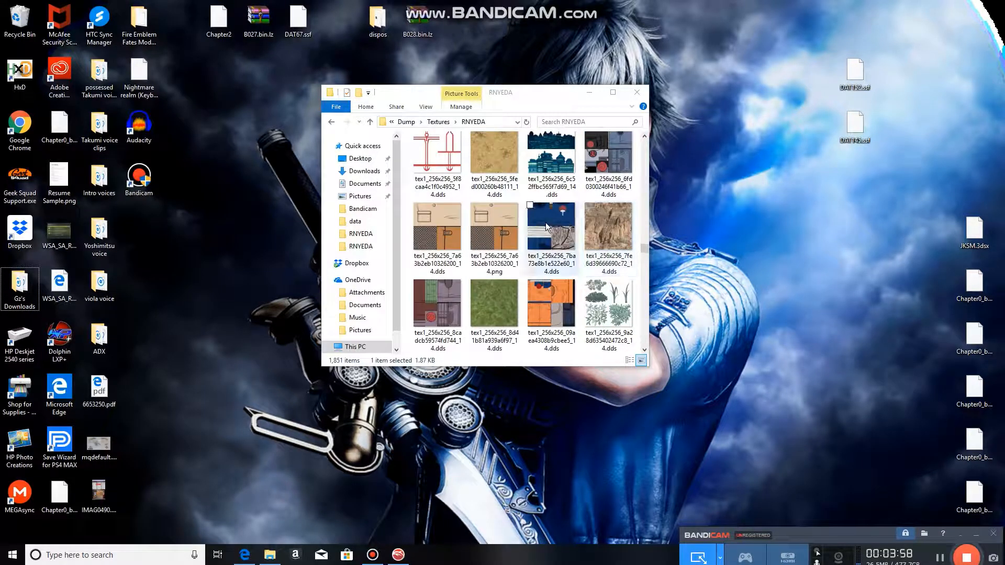
drag(548, 224, 691, 212)
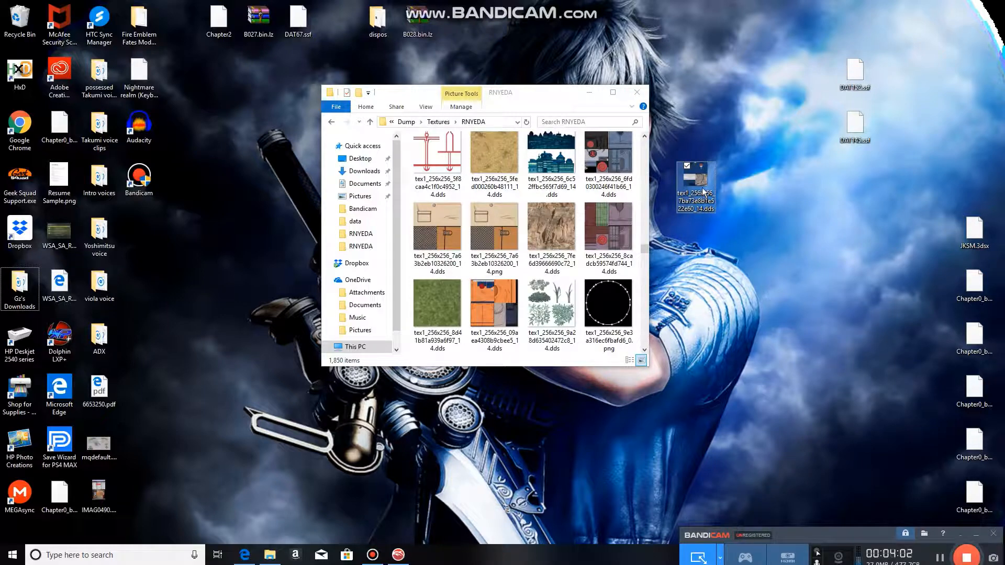
- Copy the blue costume texture from the desktop back into the RNYEDA folder and minimize the folder window
right_click(701, 180)
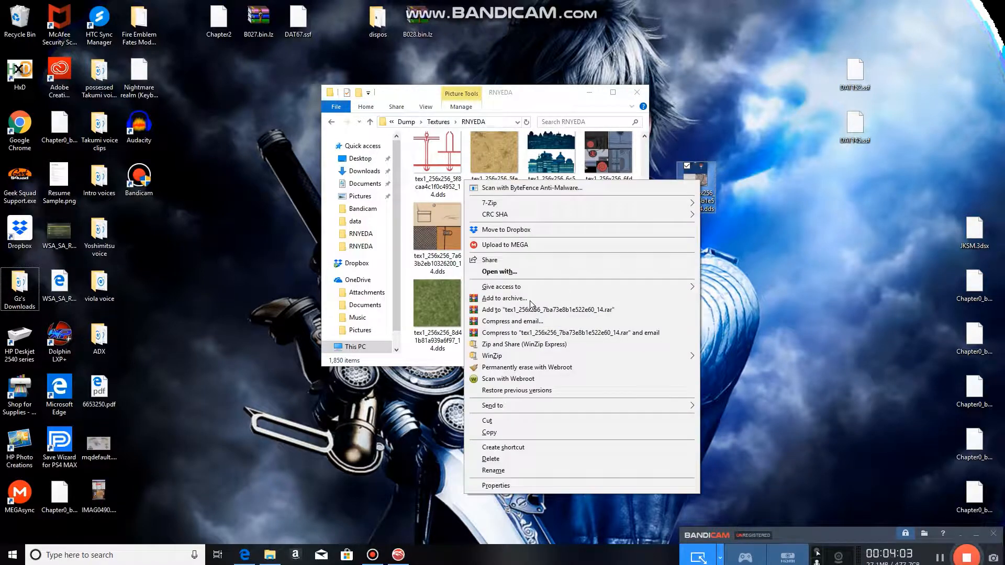
click(496, 433)
right_click(459, 278)
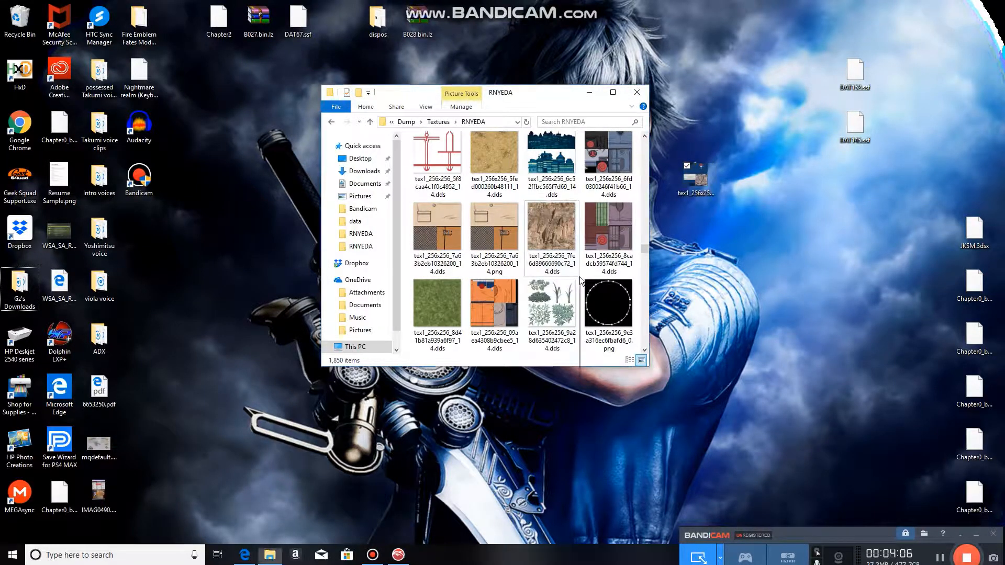
click(495, 351)
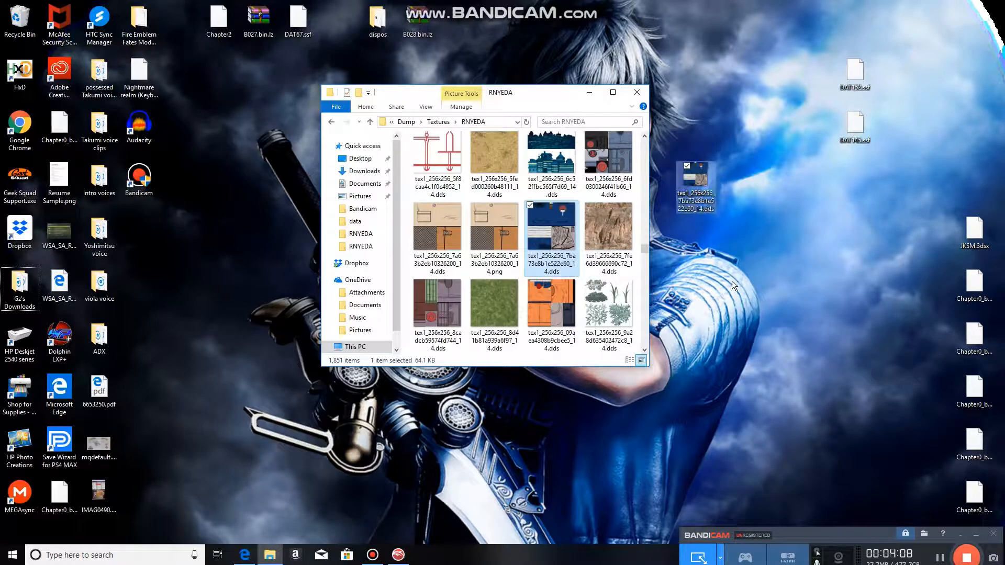
click(591, 93)
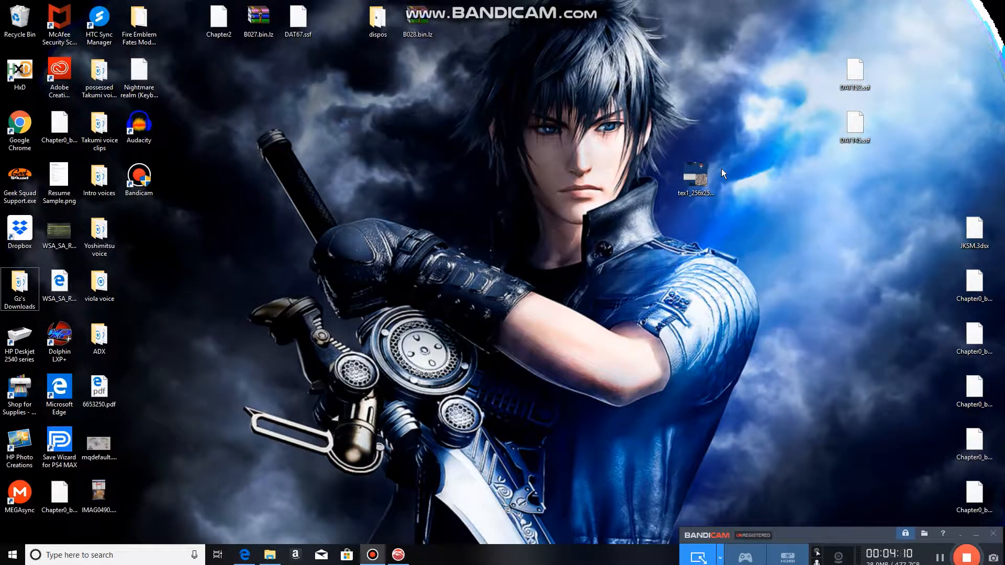
- Move the texture to a clearer spot on the desktop and change its file extension to png
drag(696, 175, 458, 198)
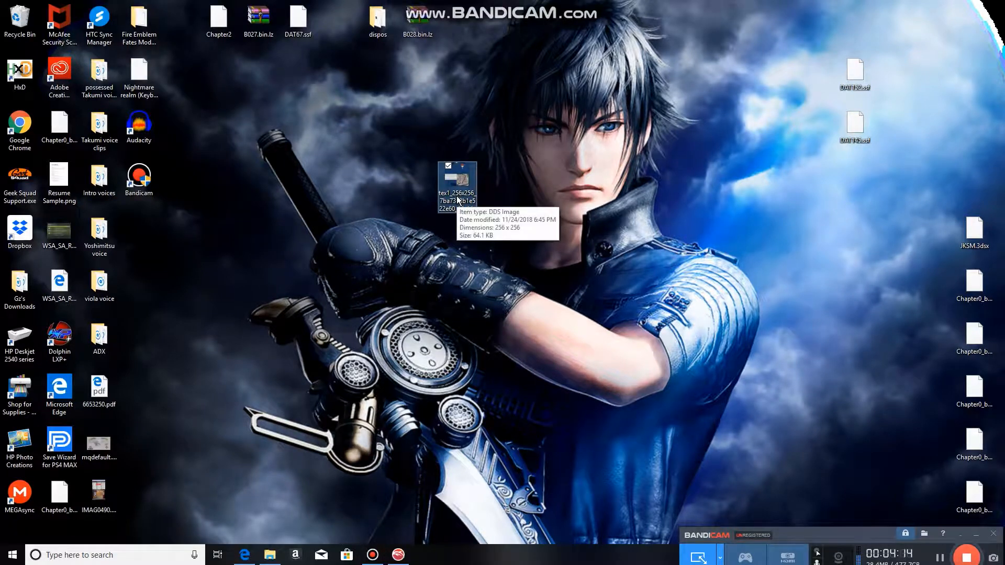
mouse_move(464, 170)
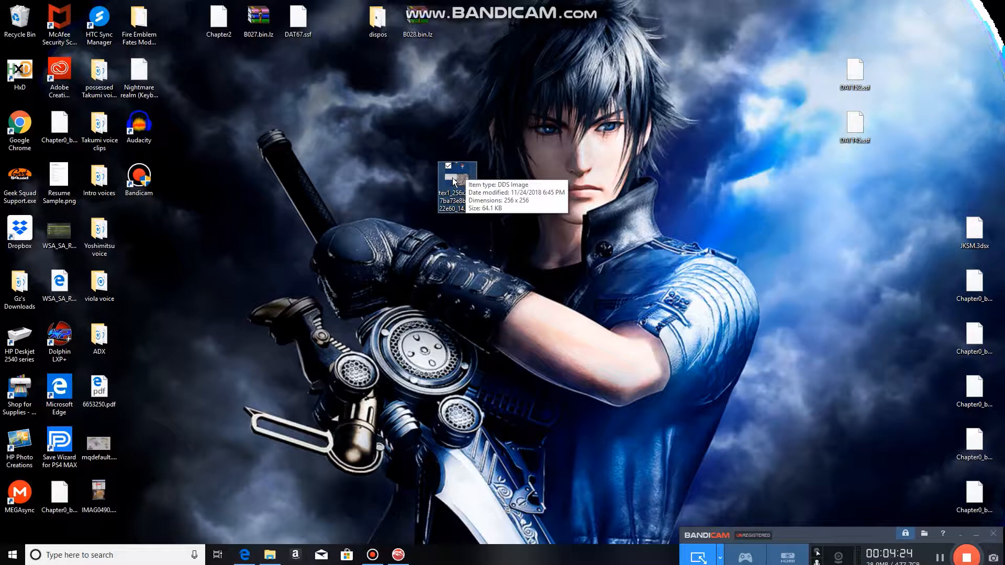
right_click(458, 185)
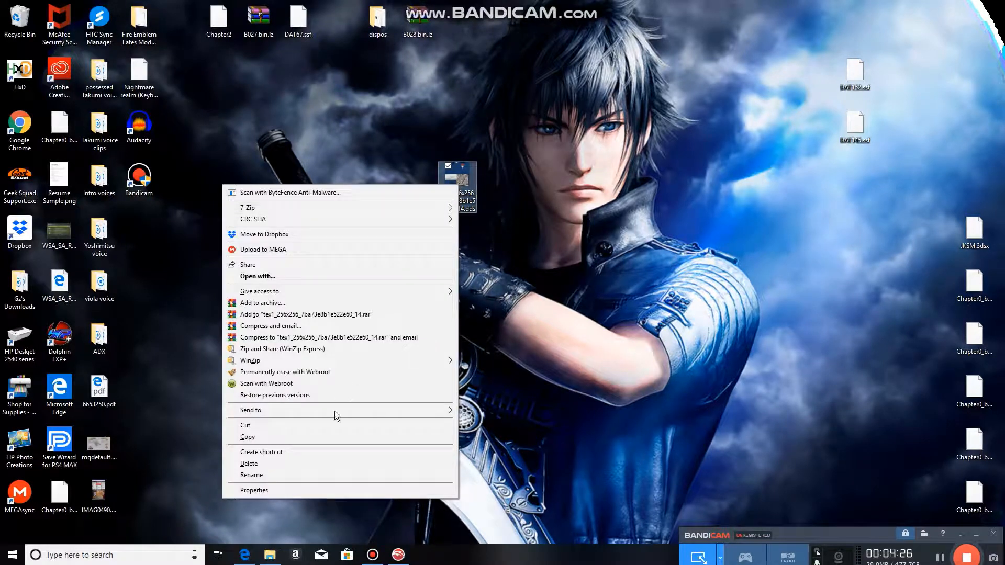
click(251, 475)
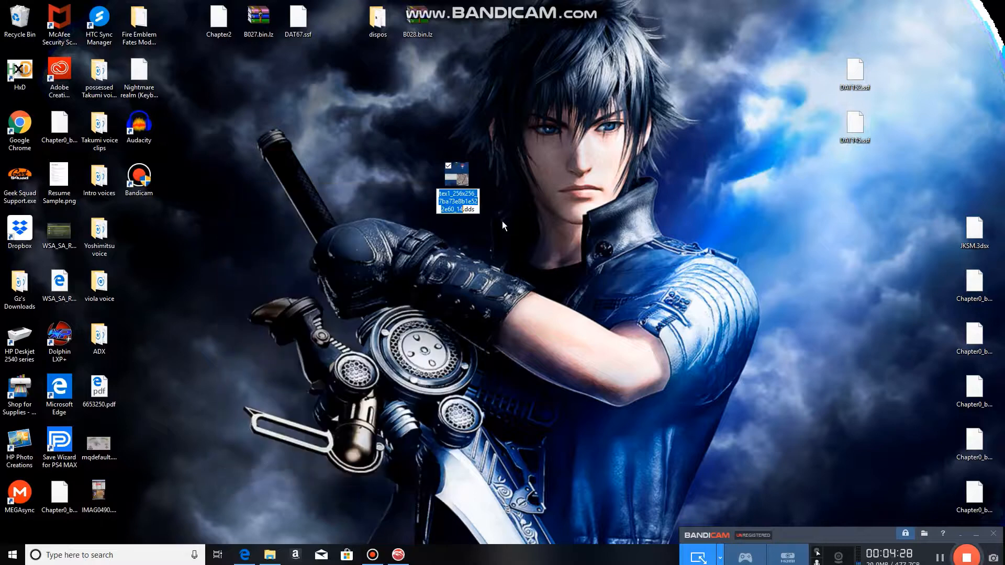
click(478, 209)
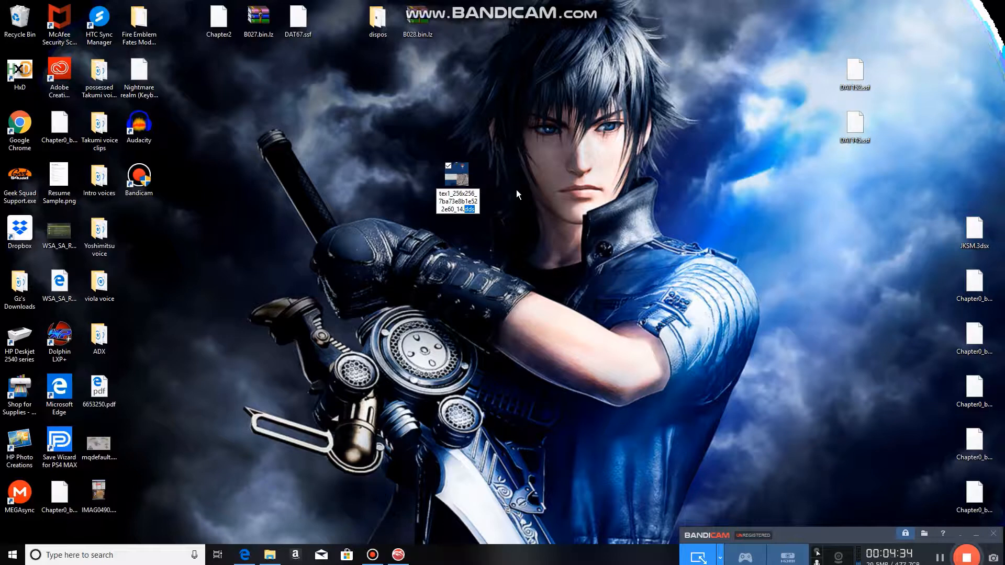
key(BackSpace)
text(png)
key(Return)
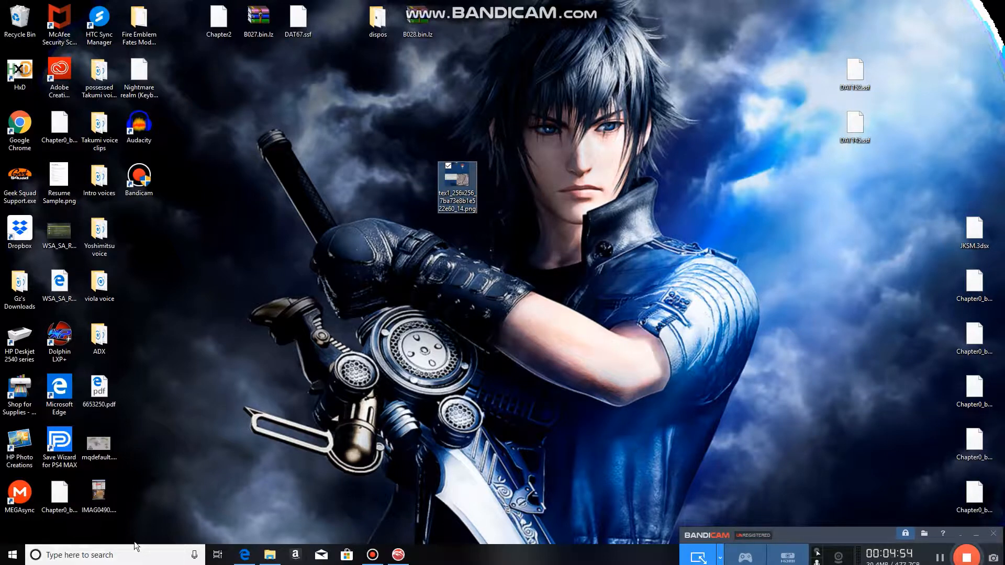
- Launch Adobe Photoshop CC 2019 and arrange its window and the texture file so the file stays uncovered on the desktop
click(121, 552)
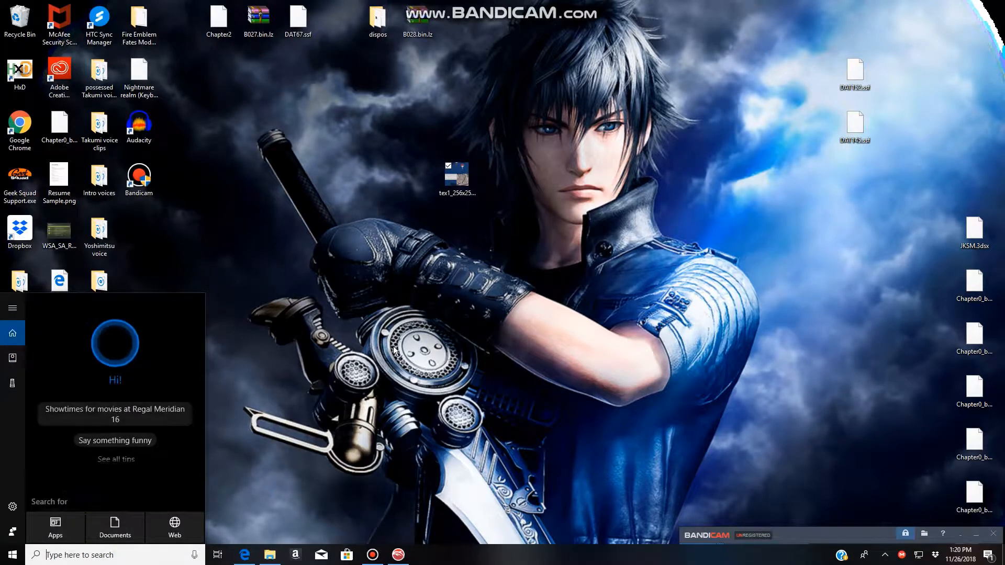
text(phot)
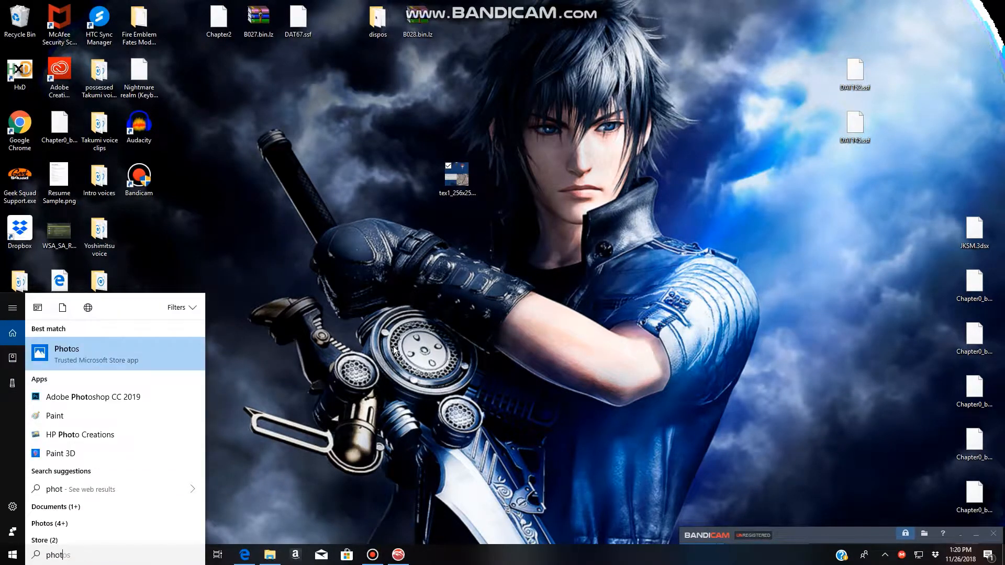
click(99, 397)
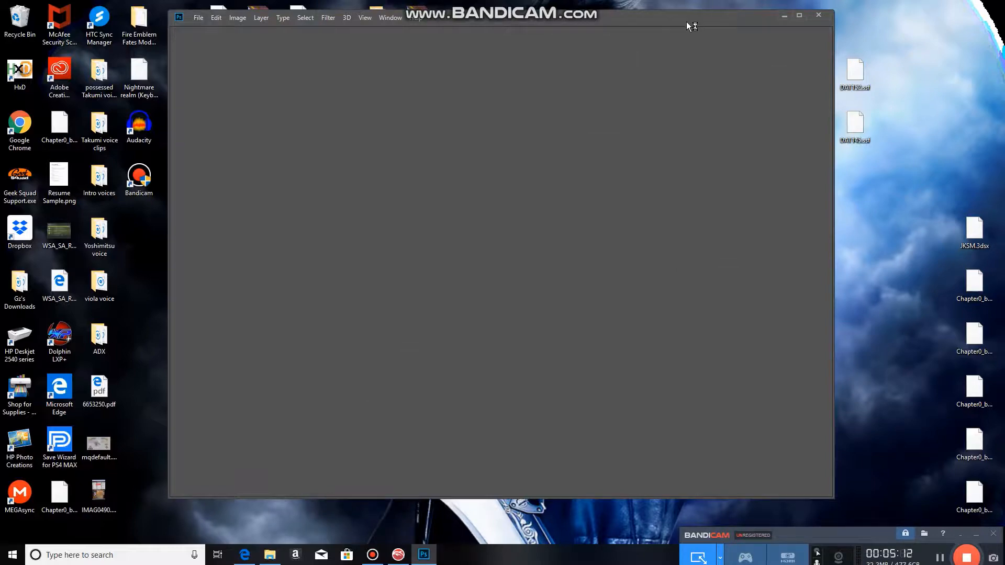
drag(693, 19, 986, 25)
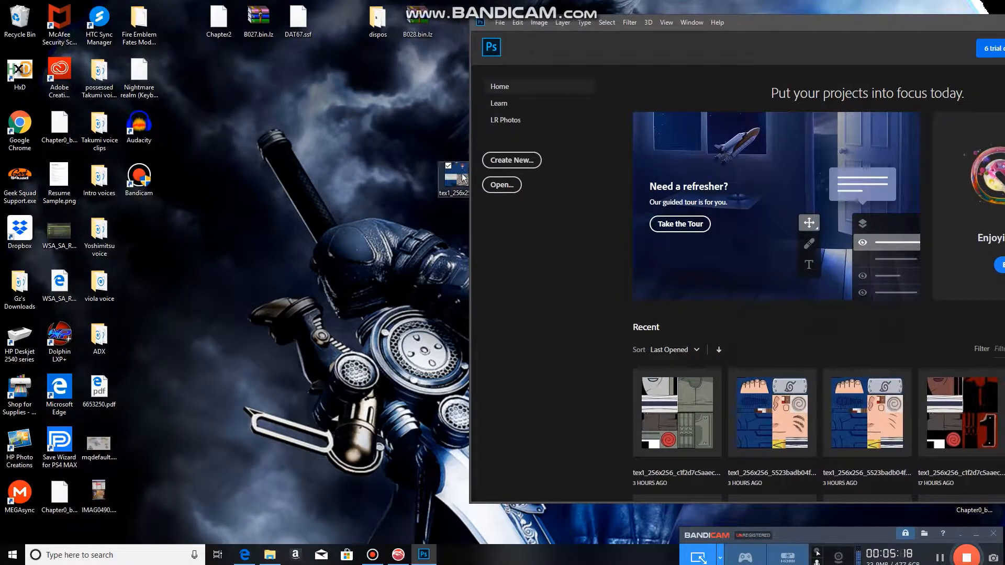
drag(463, 178, 384, 178)
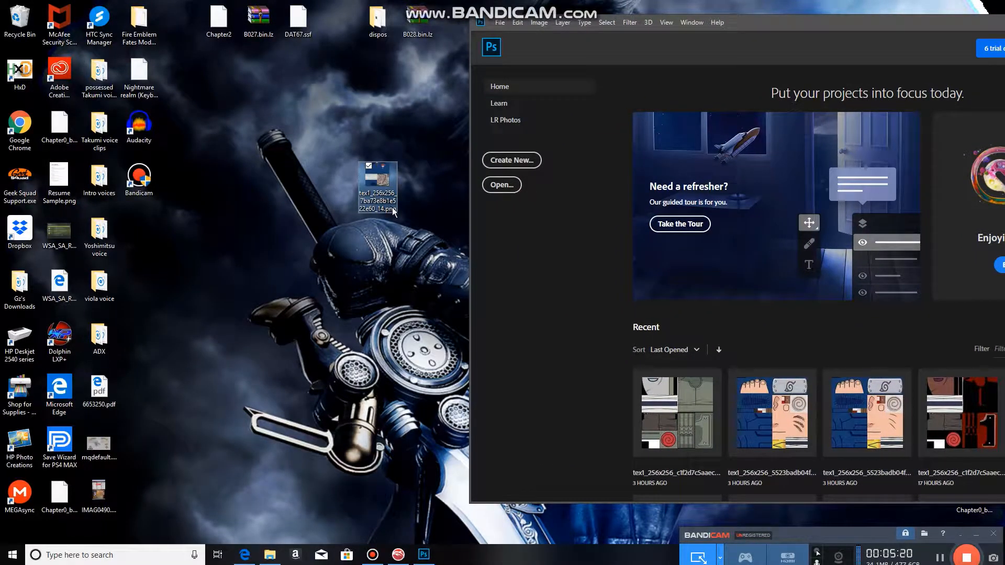
- Try to open the texture tex1_256x256_7ba73e8b1e522e60_14.png from the desktop in Photoshop
drag(380, 186, 695, 187)
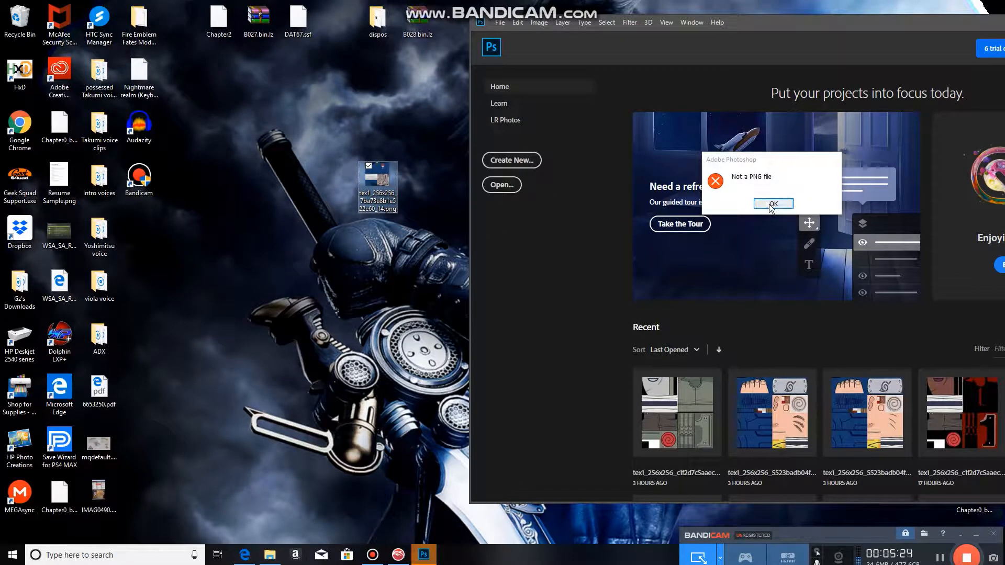
click(769, 204)
- Open the desktop texture for editing in Photos and minimize that window
click(382, 181)
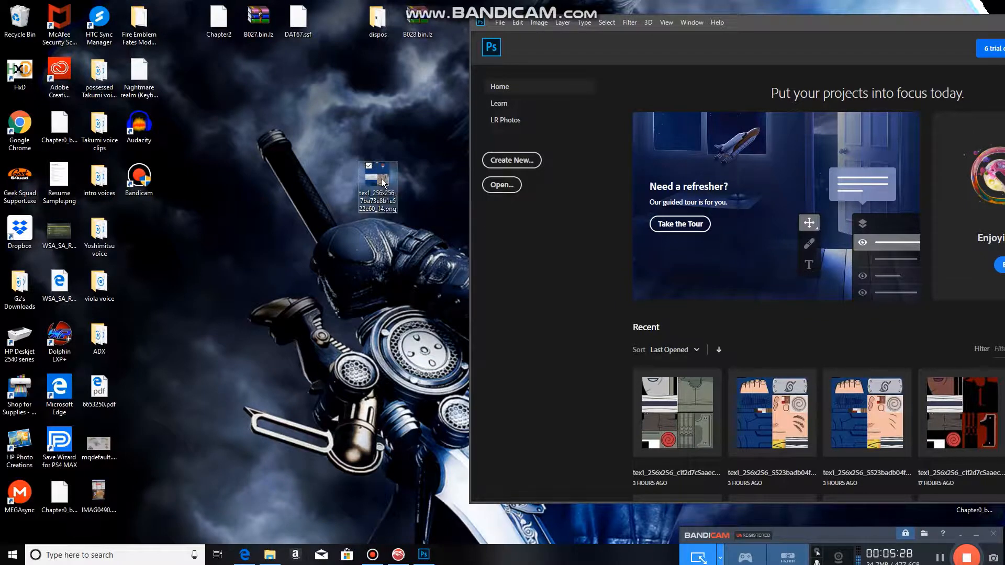
right_click(383, 182)
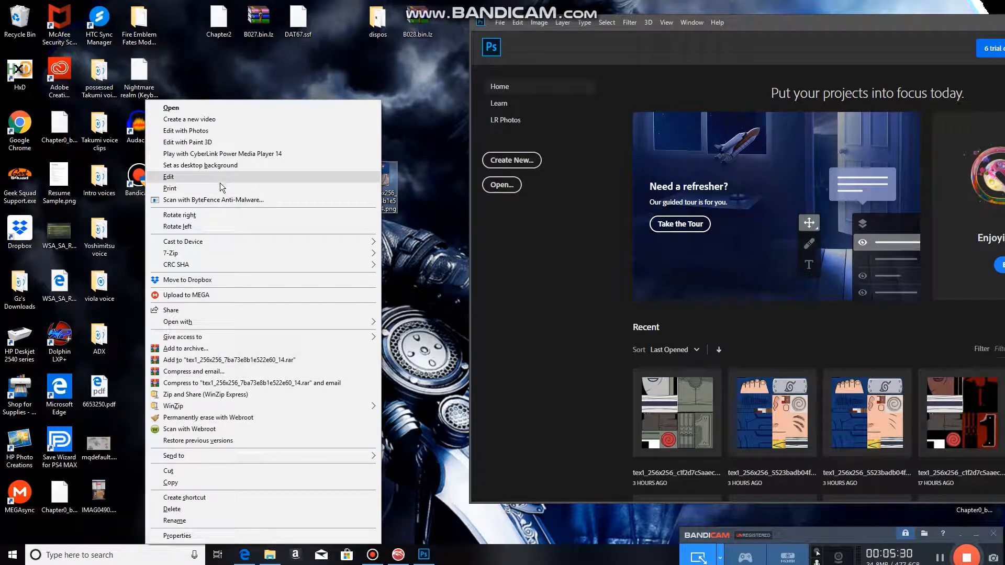
click(225, 131)
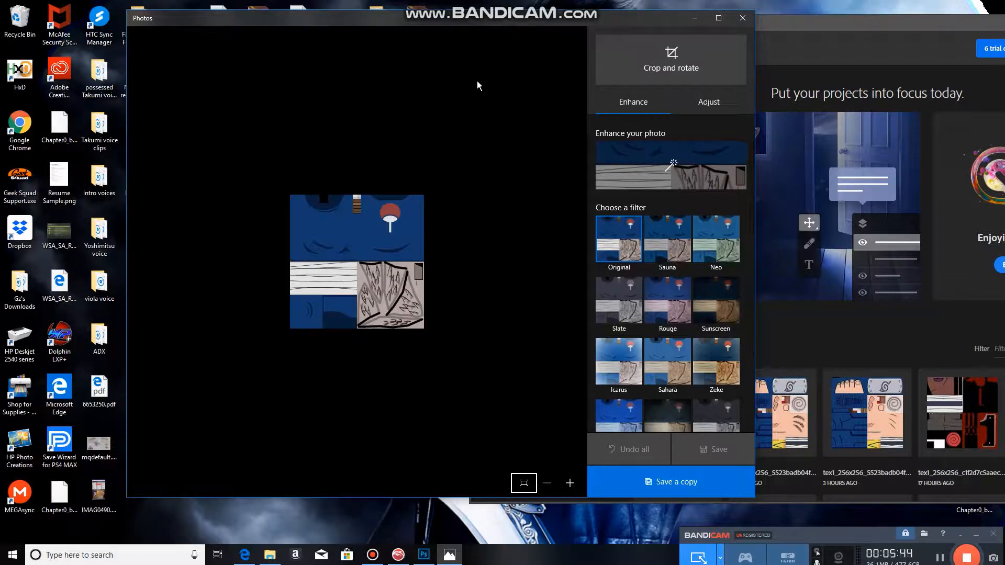
click(695, 19)
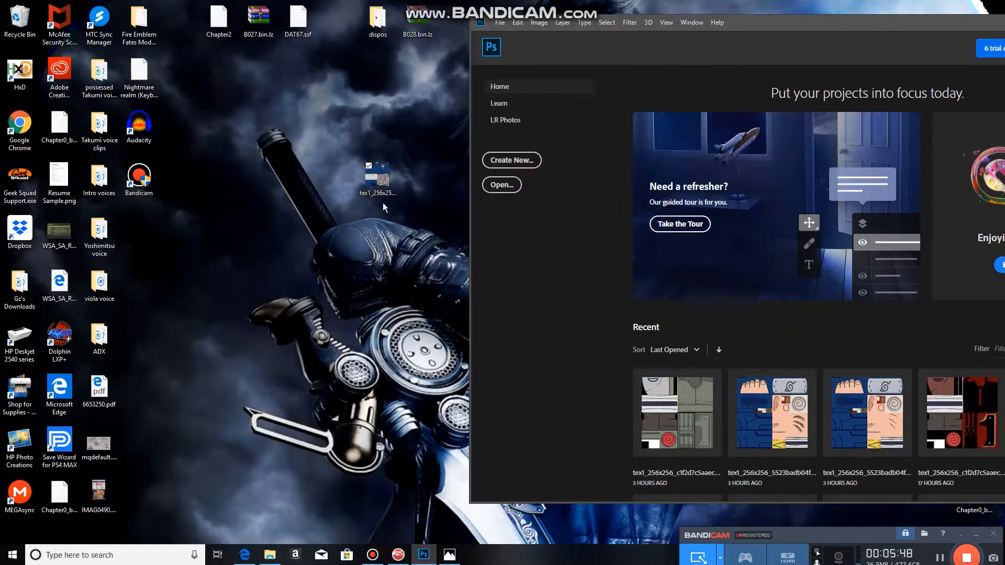
- Open the desktop texture in Paint 3D and move its window clear of the Photoshop home screen
double_click(377, 178)
right_click(378, 178)
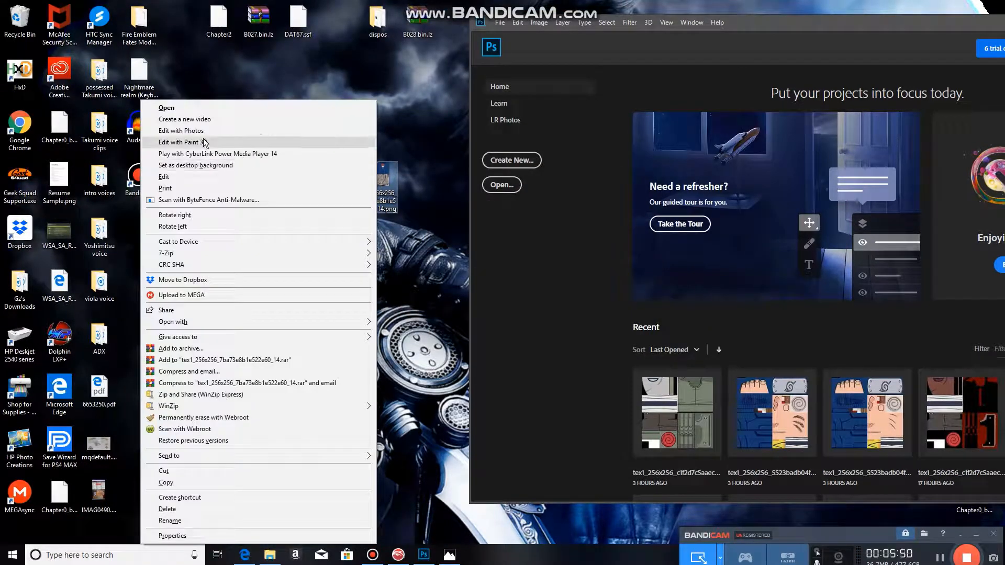
click(336, 137)
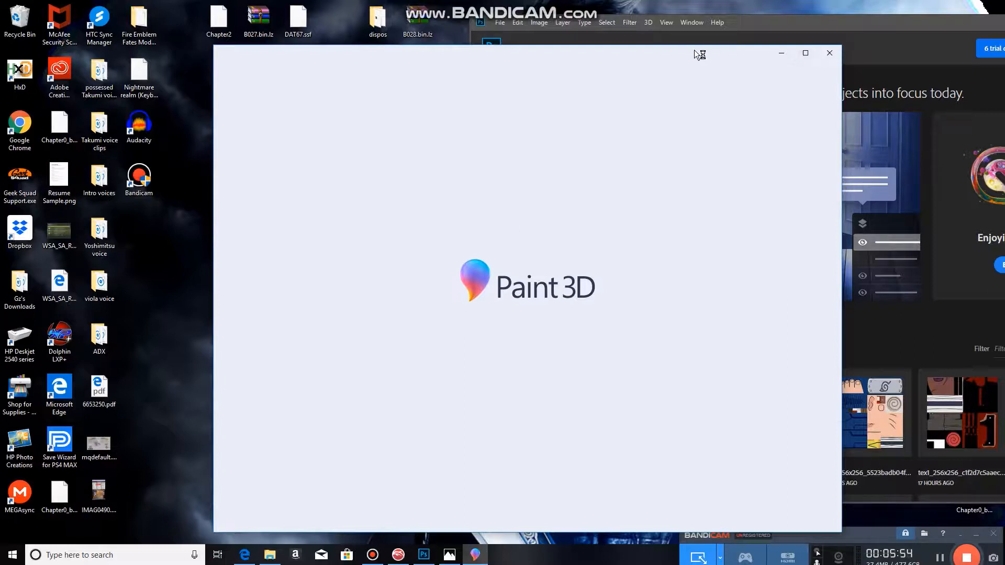
mouse_move(712, 53)
mouse_down()
mouse_move(634, 48)
mouse_move(560, 8)
mouse_move(587, 21)
mouse_up()
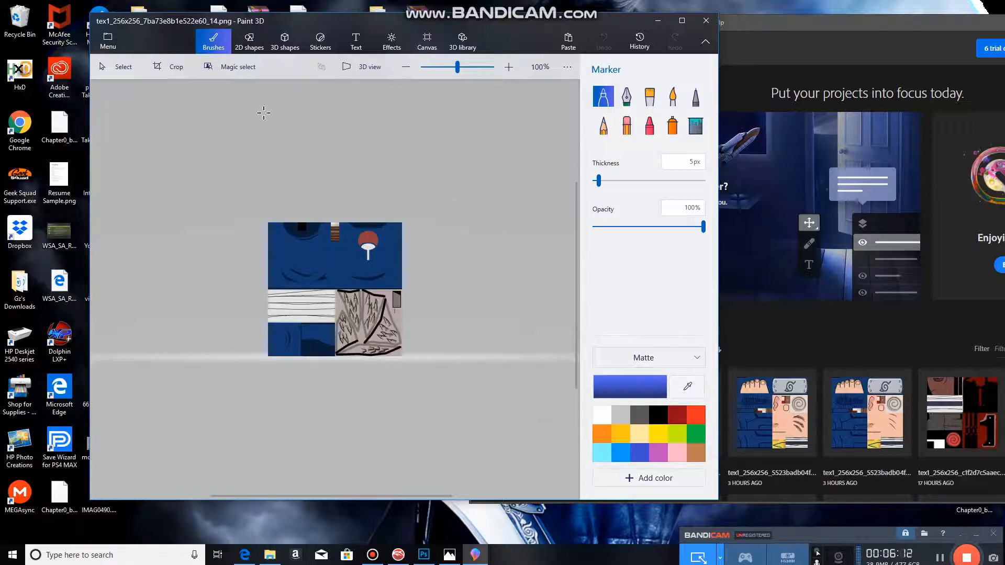
- Check the file types Paint 3D offers for saving the texture as an image copy, and close it without saving
click(109, 40)
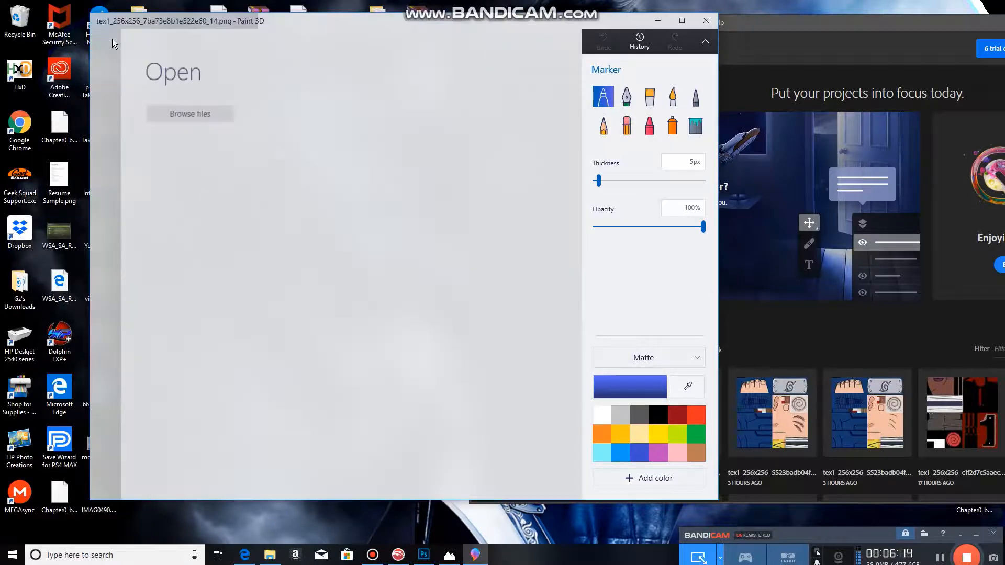
click(134, 174)
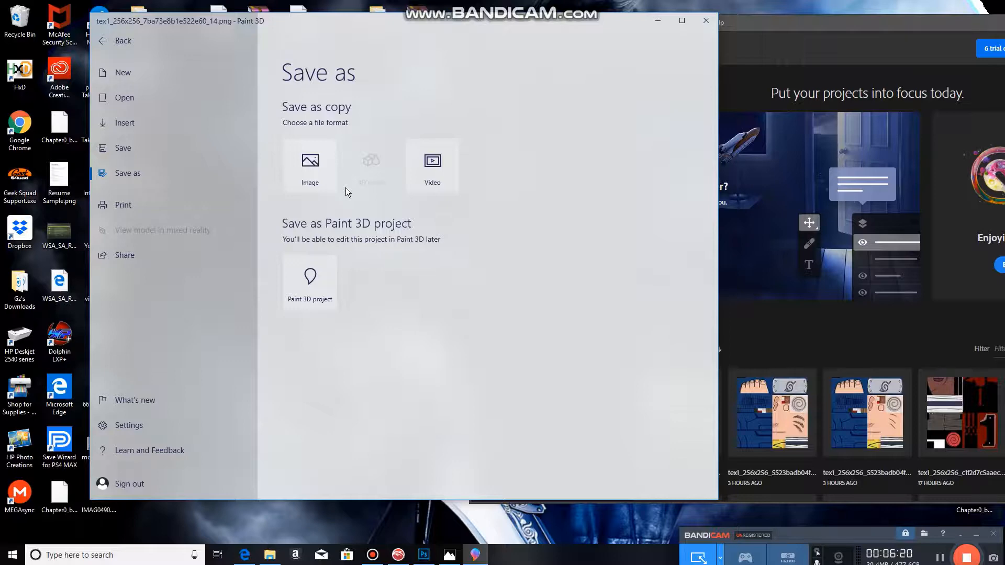
click(310, 161)
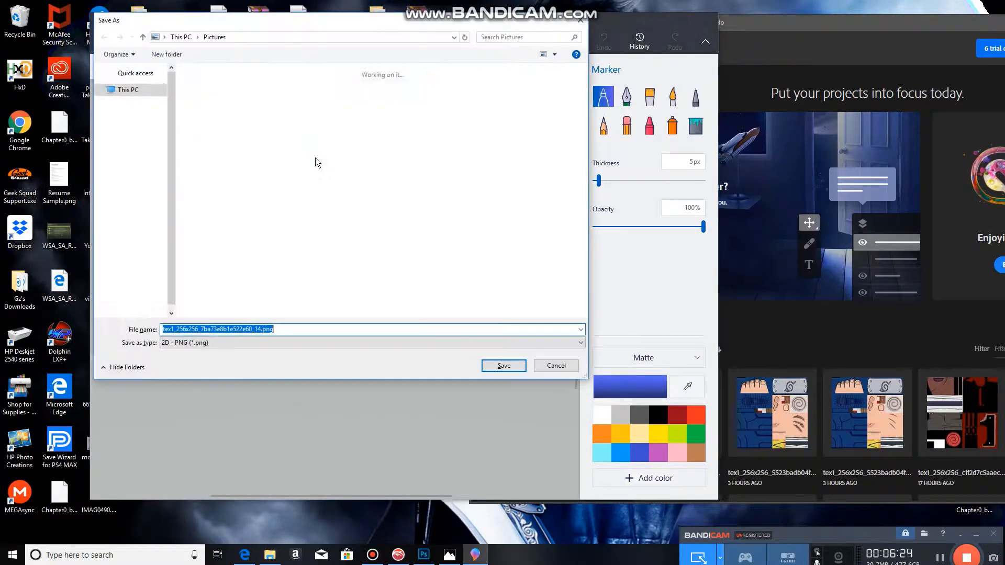
click(297, 346)
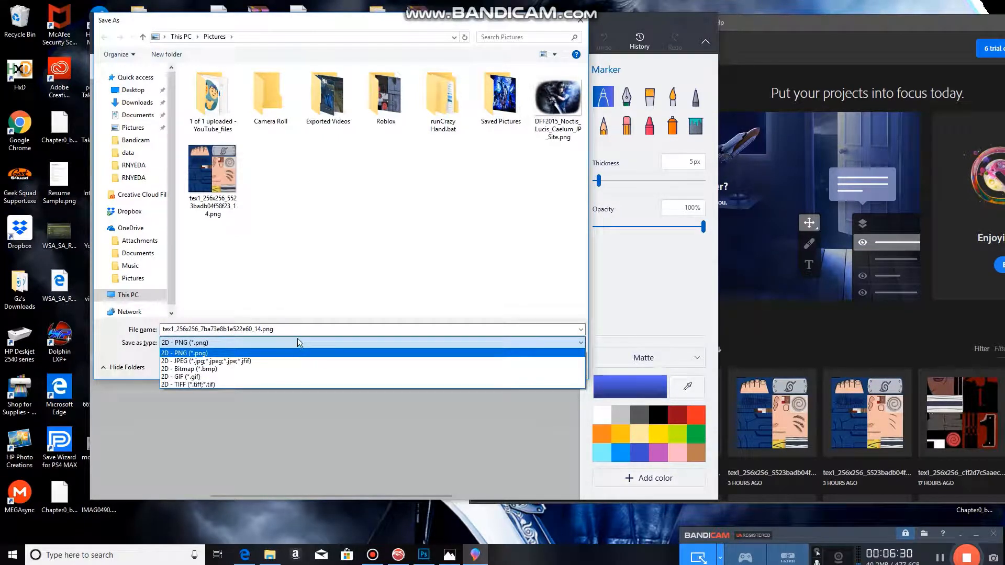
click(296, 343)
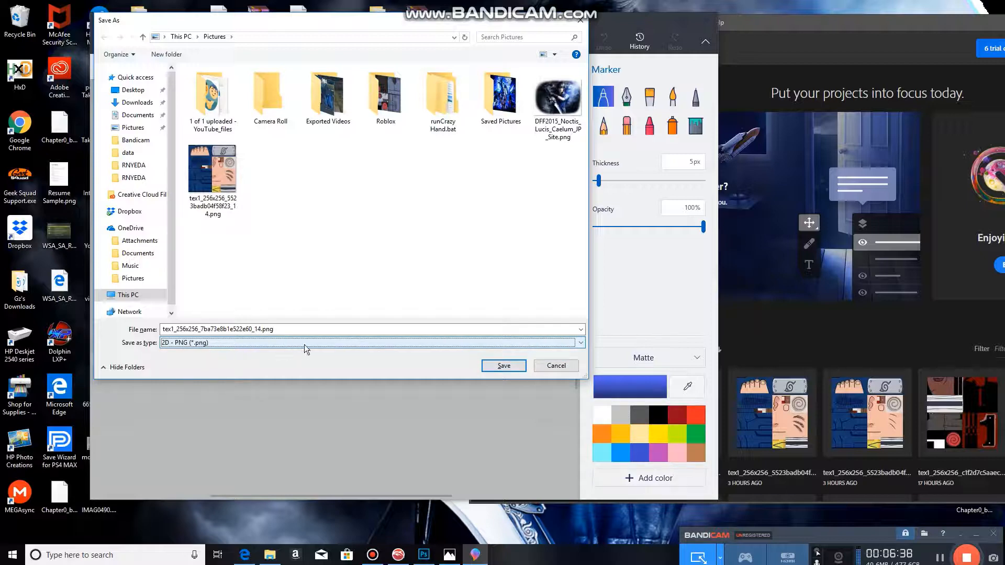
click(564, 367)
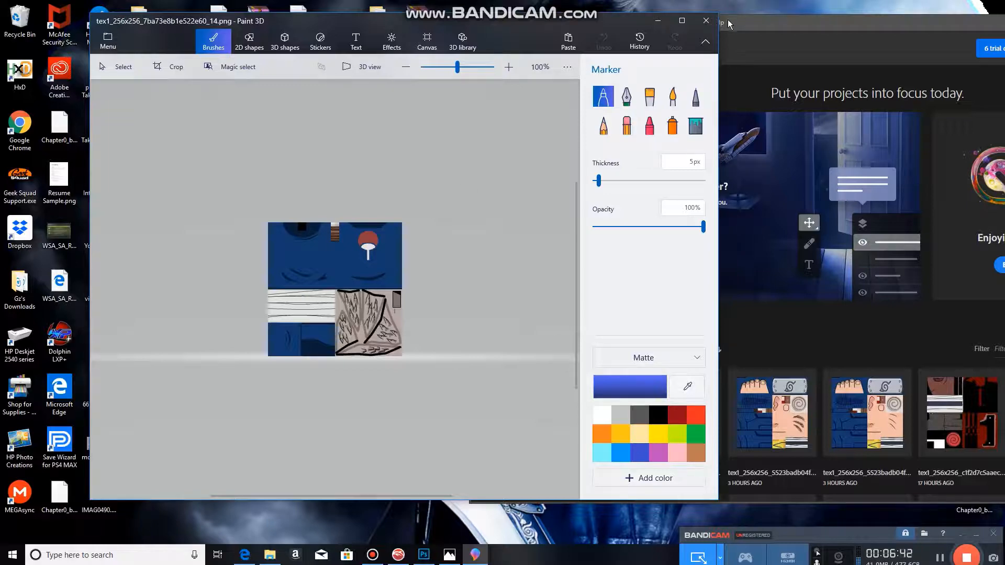
click(706, 21)
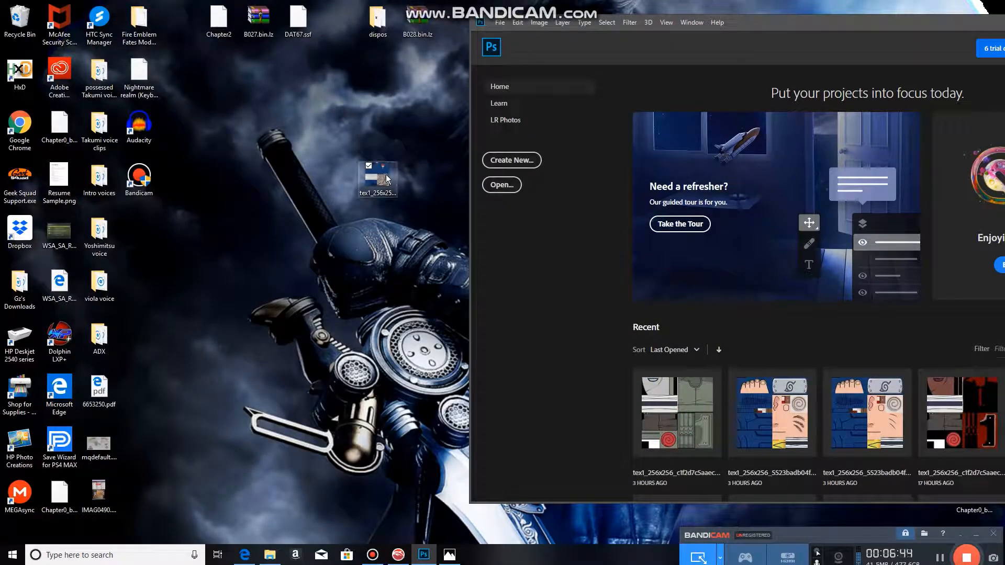
- Switch to Photos, check the file types offered for saving a copy of the texture, and close it without saving
click(450, 554)
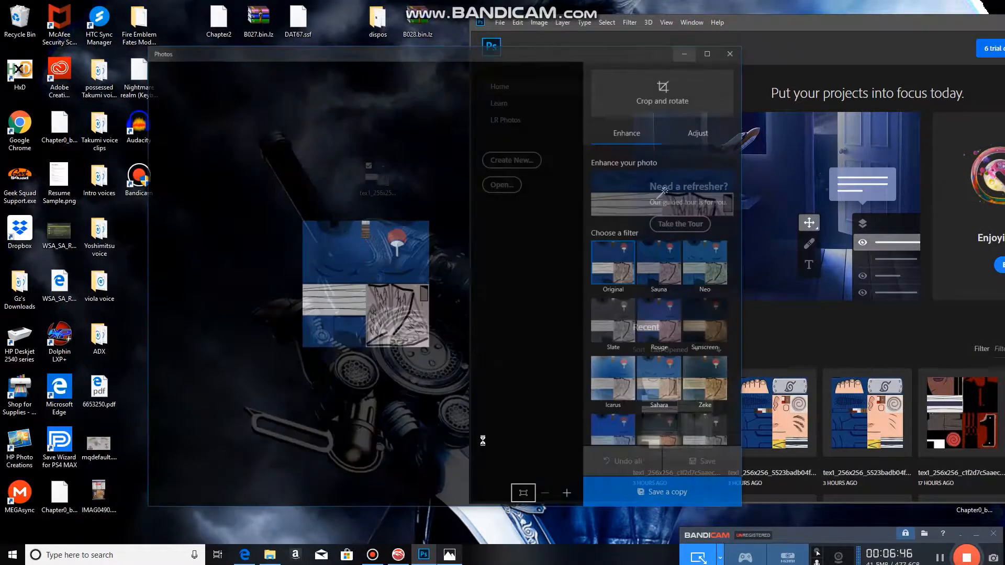
click(668, 487)
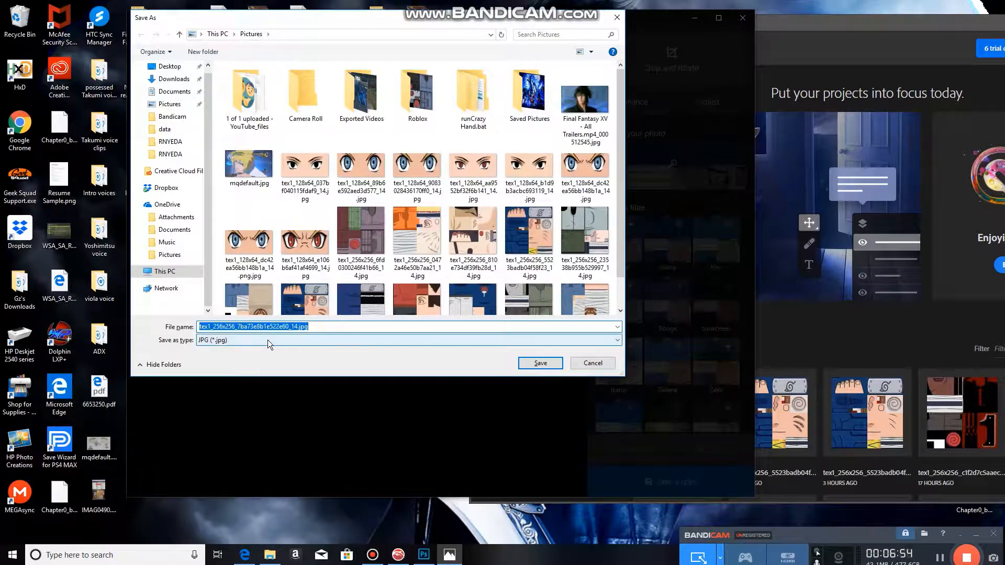
click(267, 341)
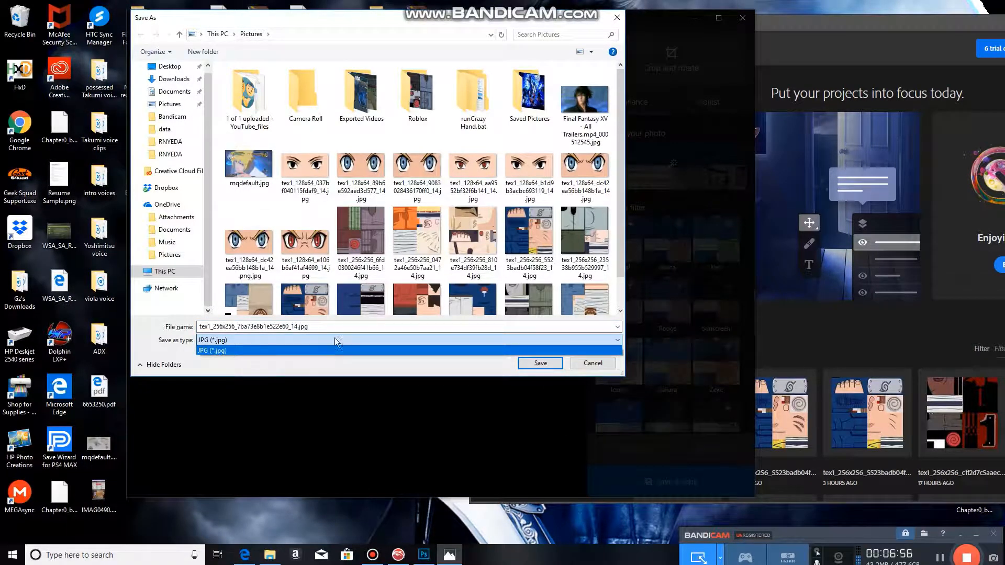
click(320, 329)
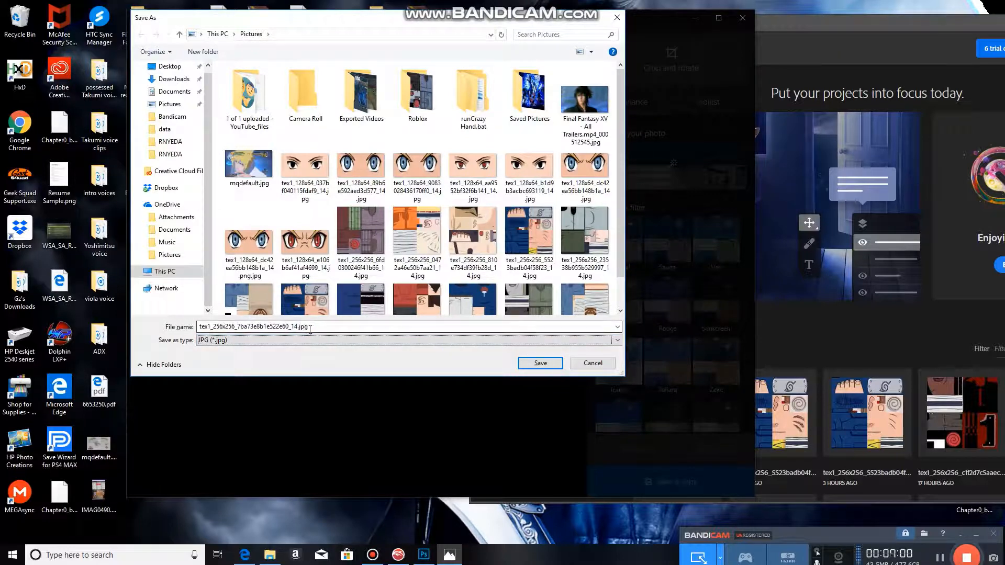
scroll(478, 228, down, 1)
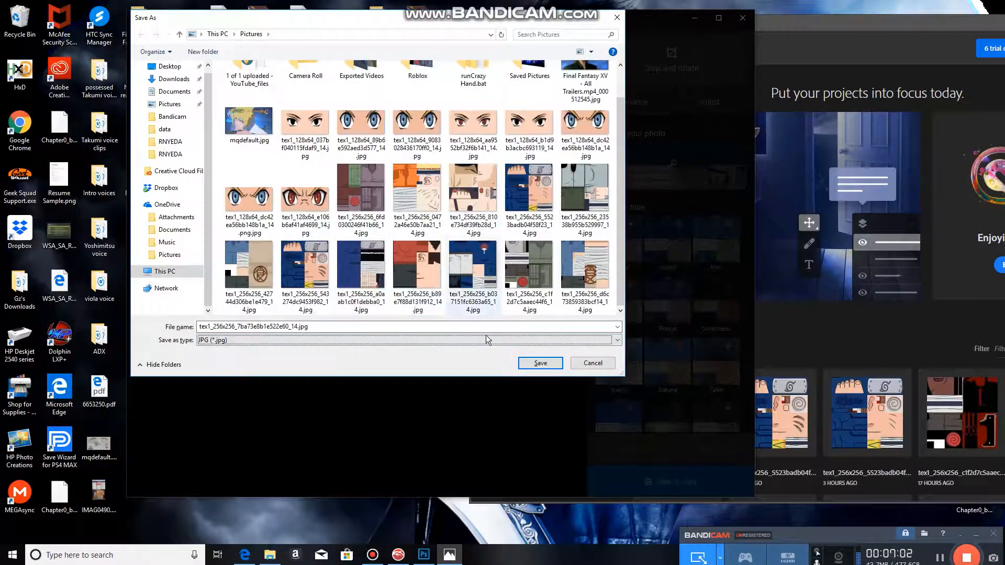
click(589, 365)
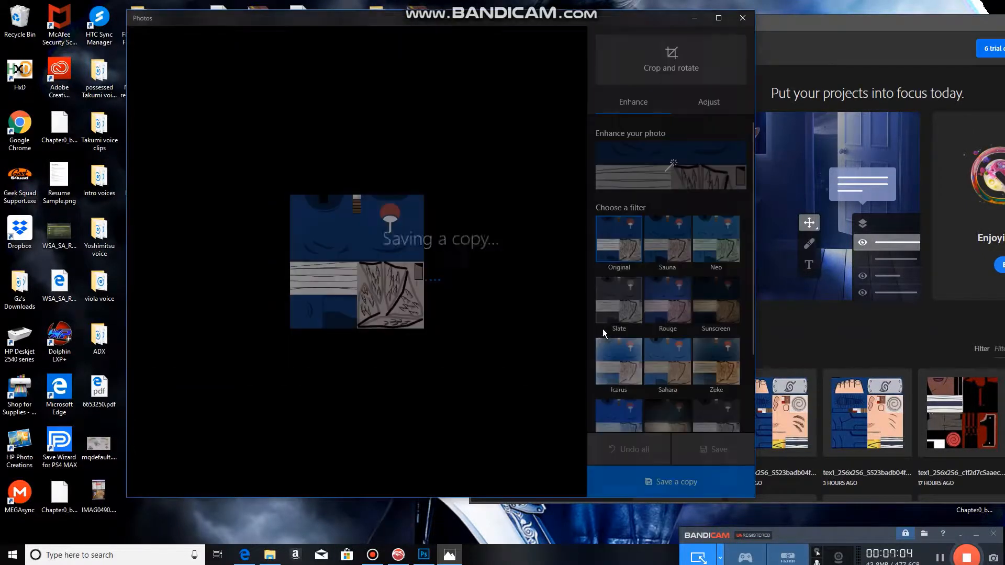
click(744, 17)
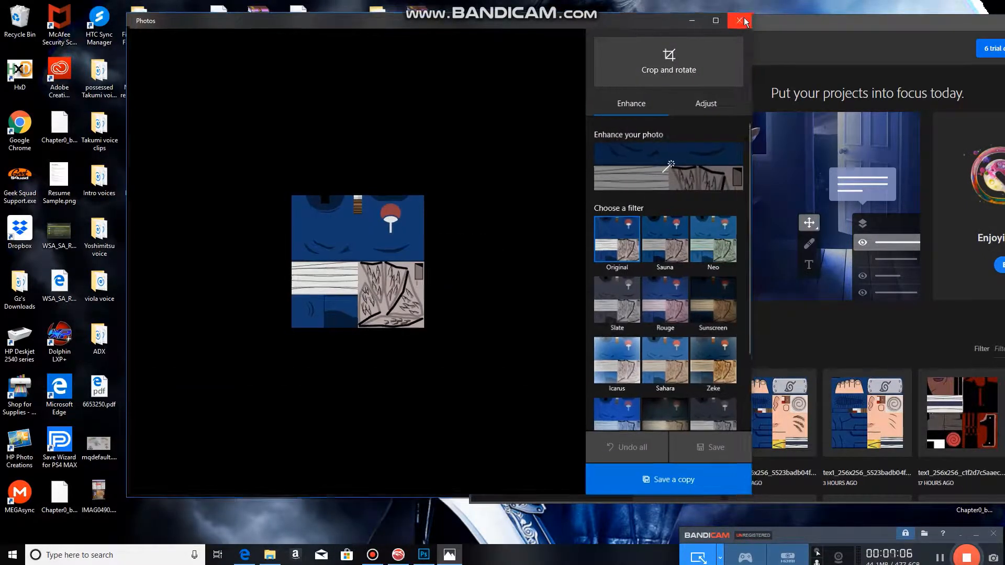
- Bring the Photoshop window fully into view and open tex1_256x256_5523badb04f58f23_14.jpg from the Pictures folder
drag(626, 25, 546, 26)
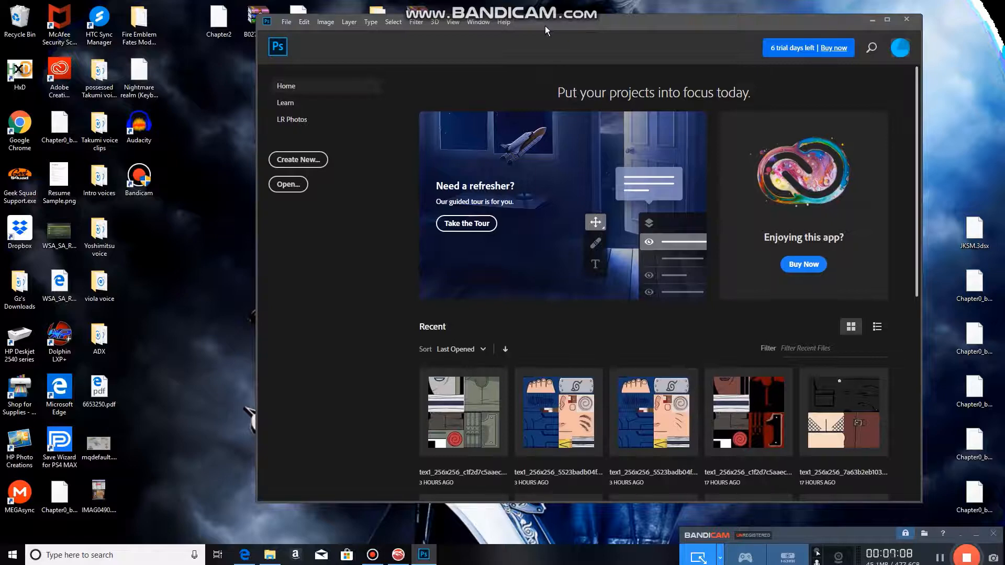
click(283, 24)
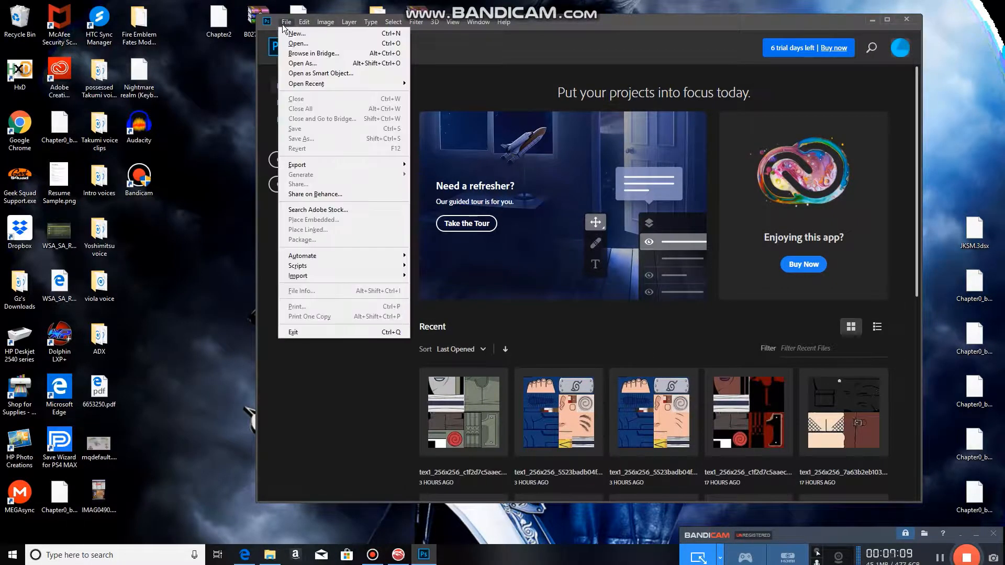
click(326, 44)
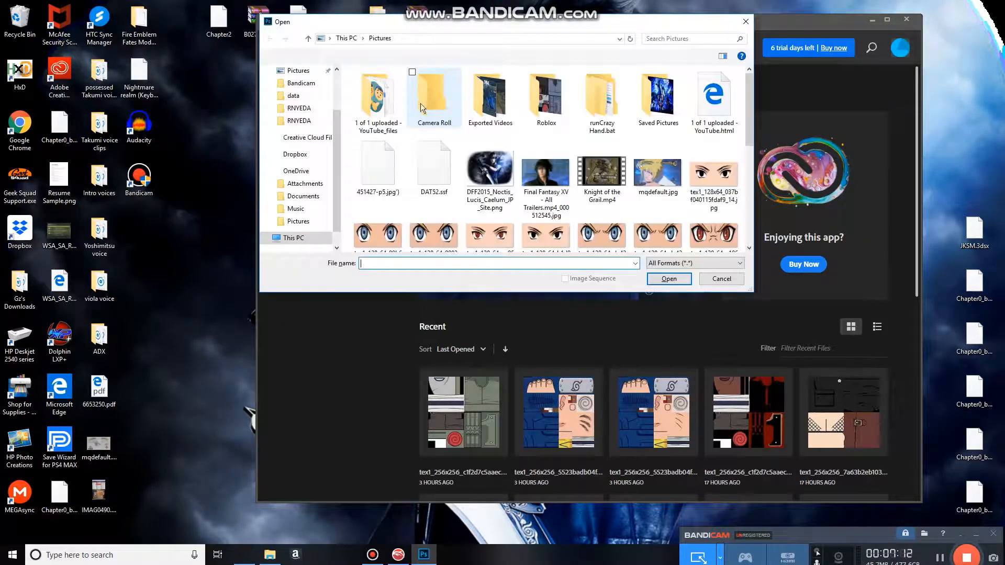
scroll(673, 146, down, 2)
scroll(672, 146, down, 3)
scroll(672, 145, up, 3)
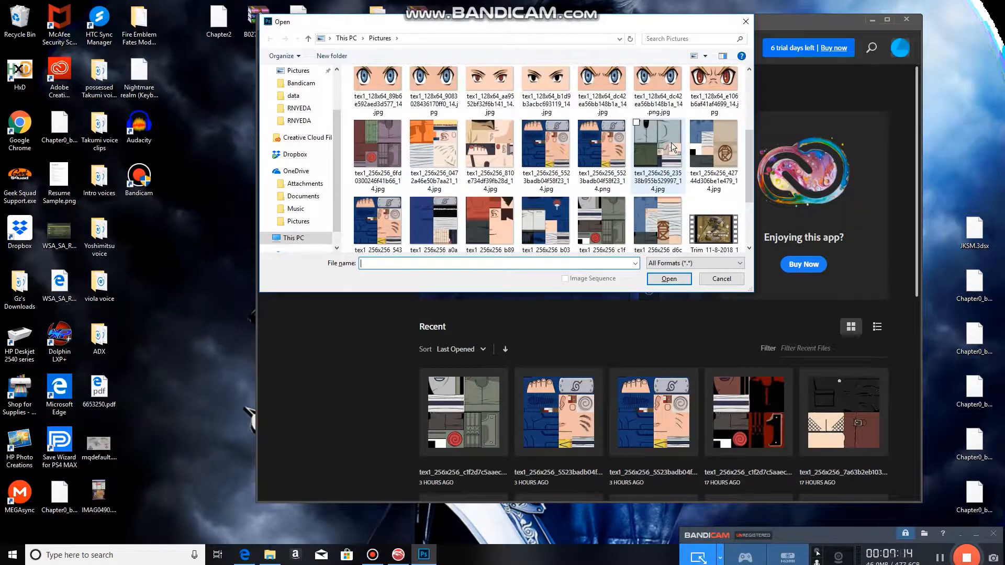
scroll(673, 145, down, 3)
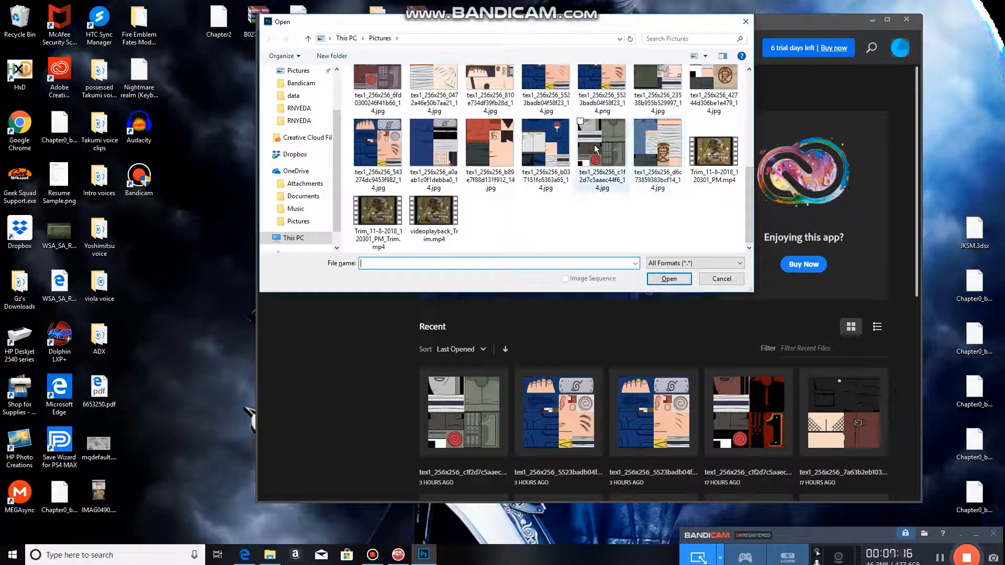
scroll(587, 142, up, 1)
scroll(587, 143, down, 1)
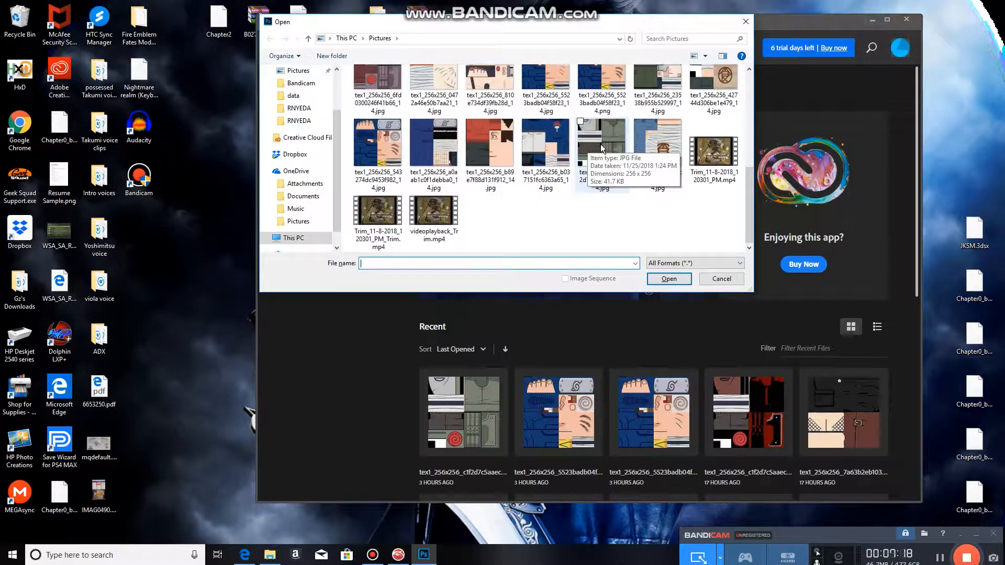
scroll(602, 170, up, 2)
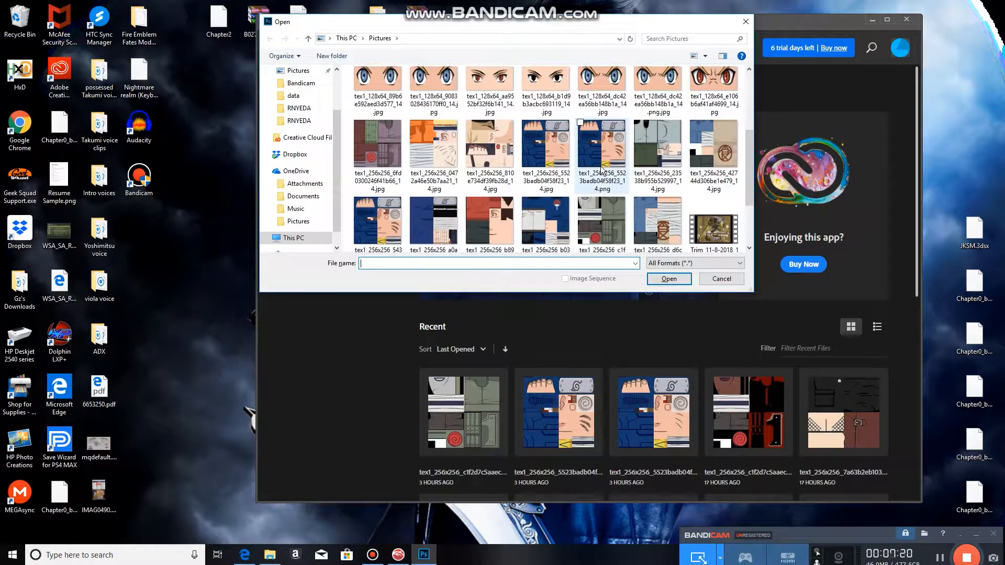
scroll(602, 170, down, 1)
double_click(554, 159)
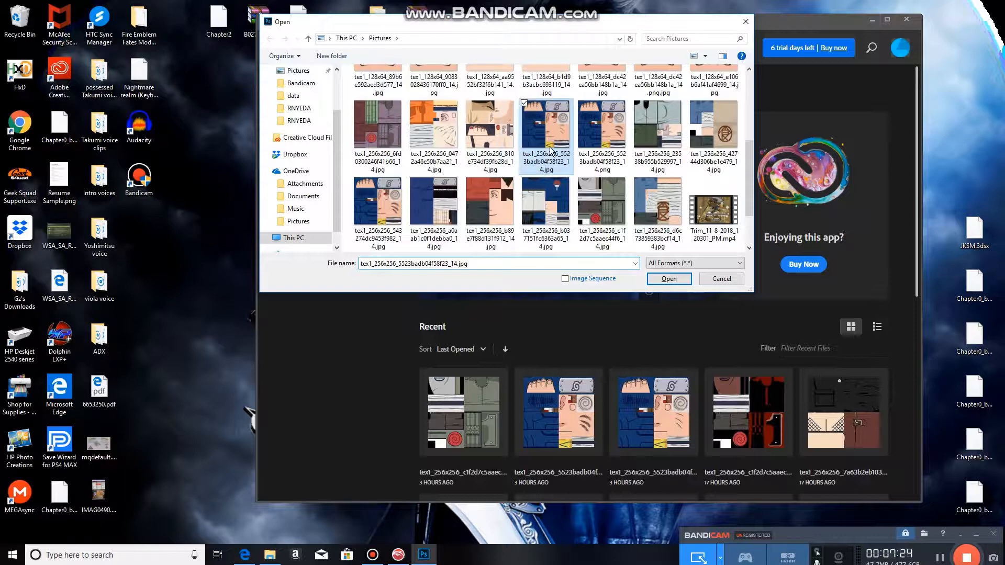
click(658, 281)
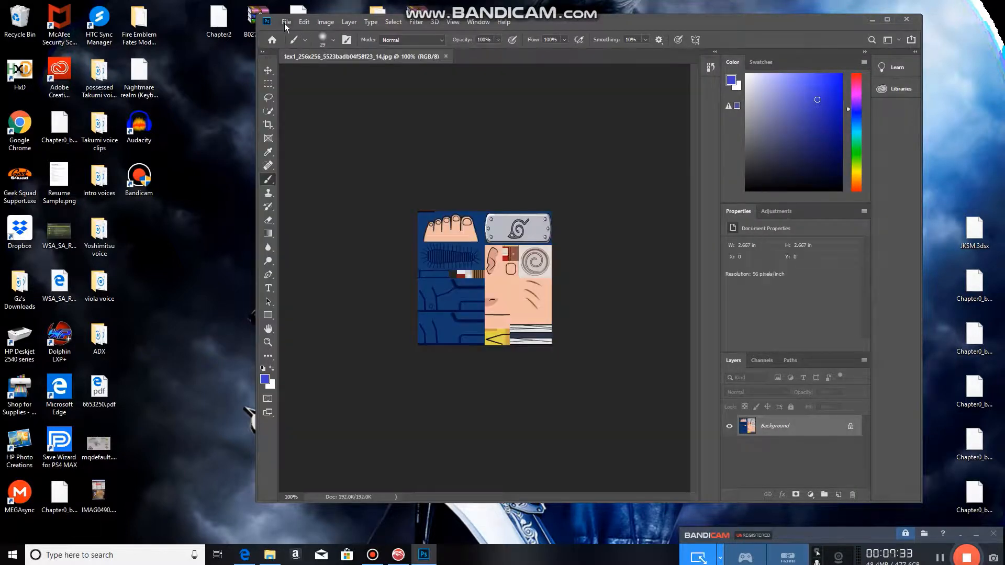
- Open tex1_256x256_543274dc9453f982_14.jpg from the Pictures folder as a second document
click(287, 22)
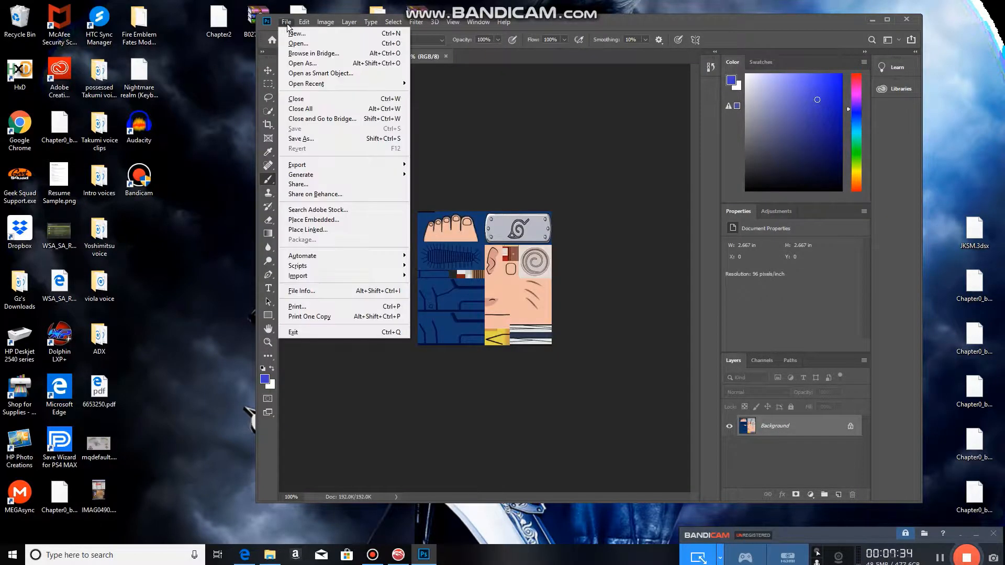
click(300, 44)
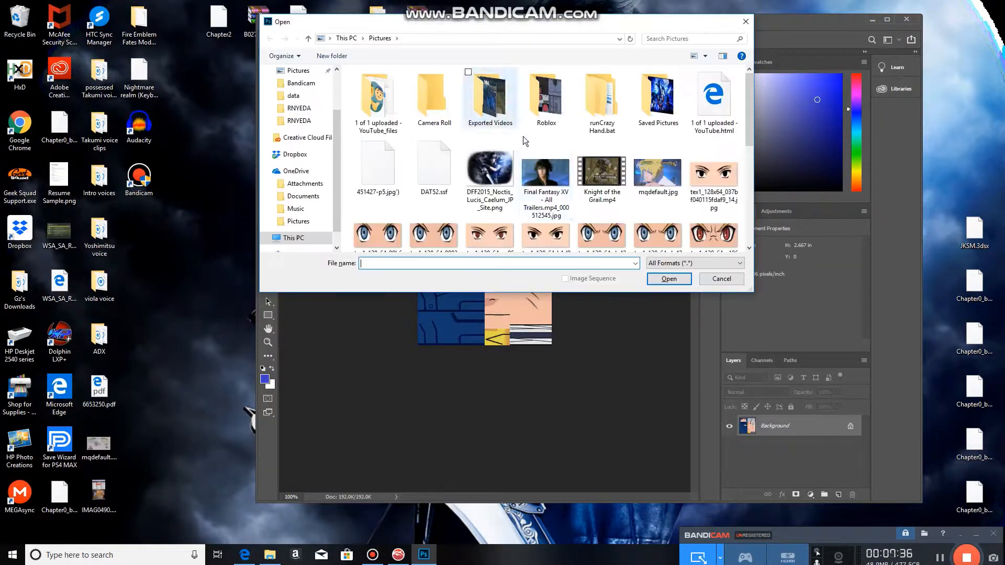
scroll(602, 157, down, 5)
click(610, 137)
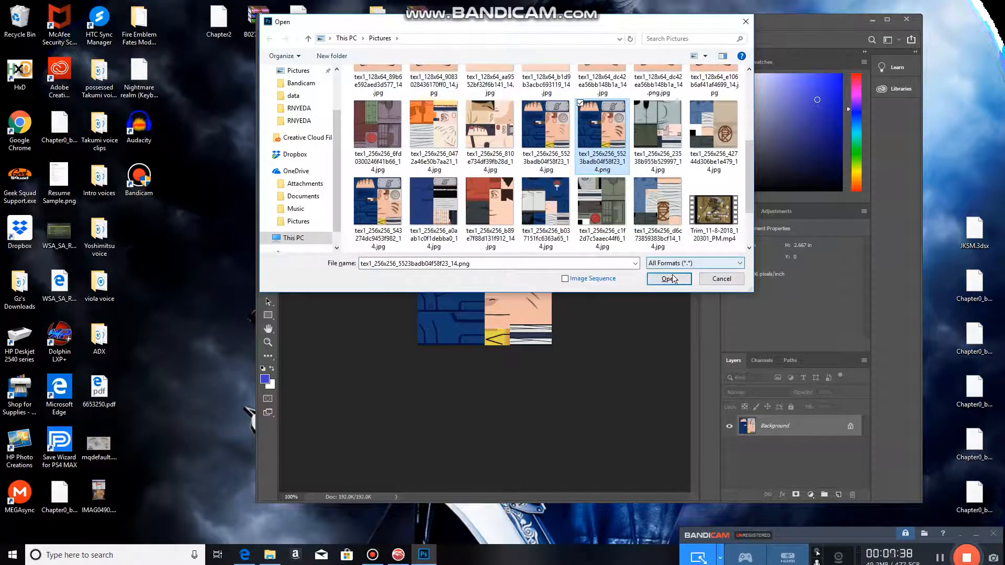
click(382, 214)
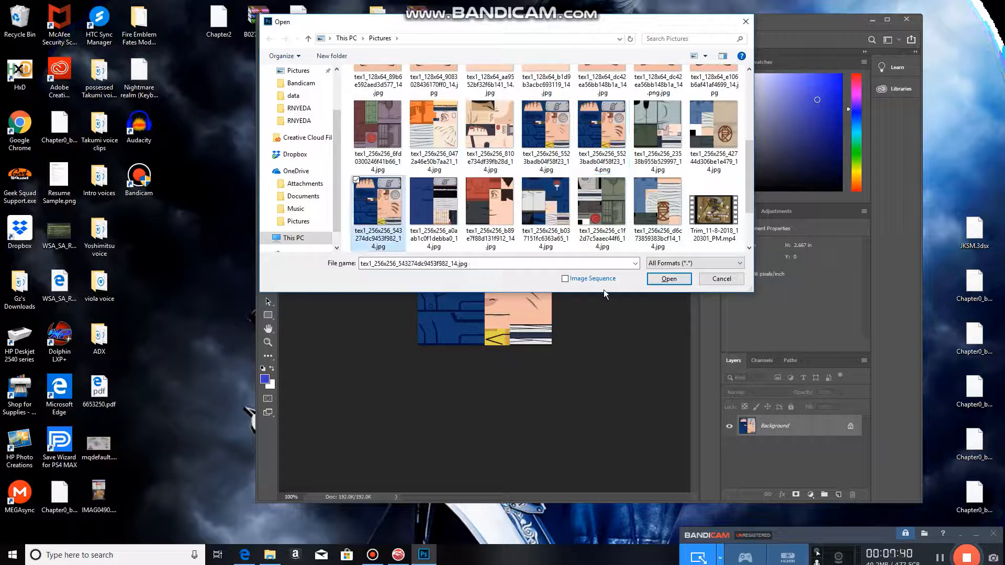
click(674, 278)
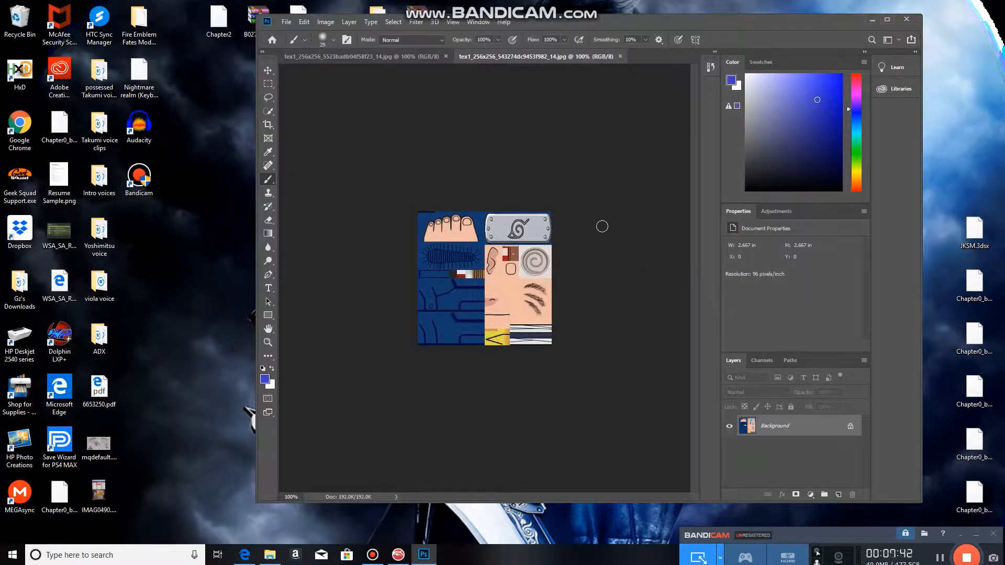
- Switch back and forth between the two open textures to compare the whisker marks on the face
click(416, 57)
click(500, 60)
click(381, 57)
click(471, 60)
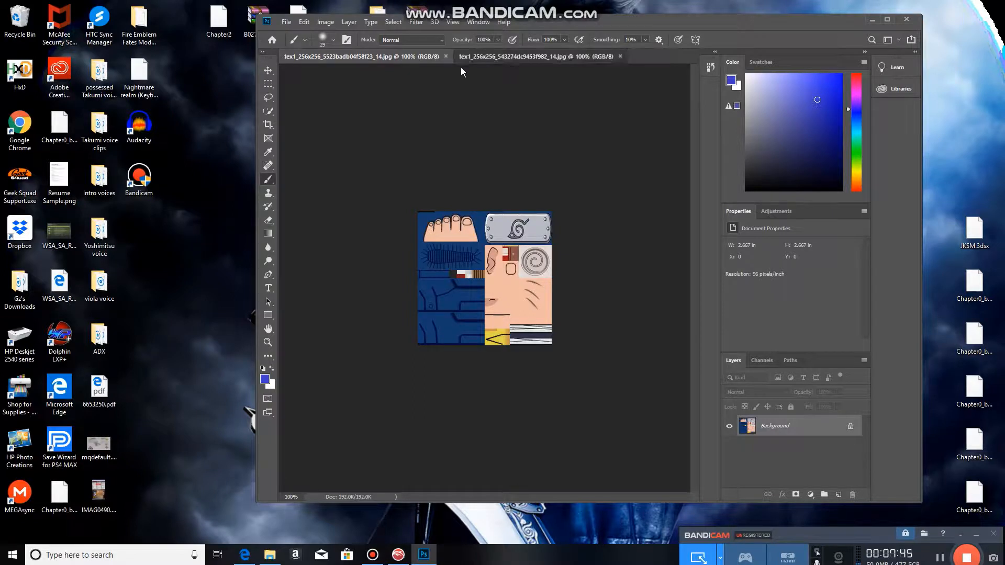
click(396, 61)
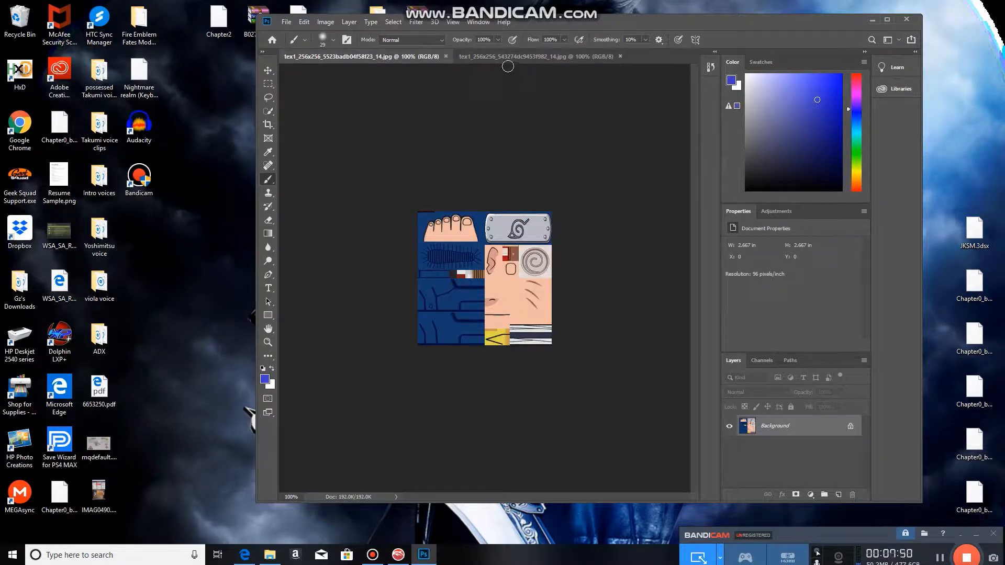
click(506, 60)
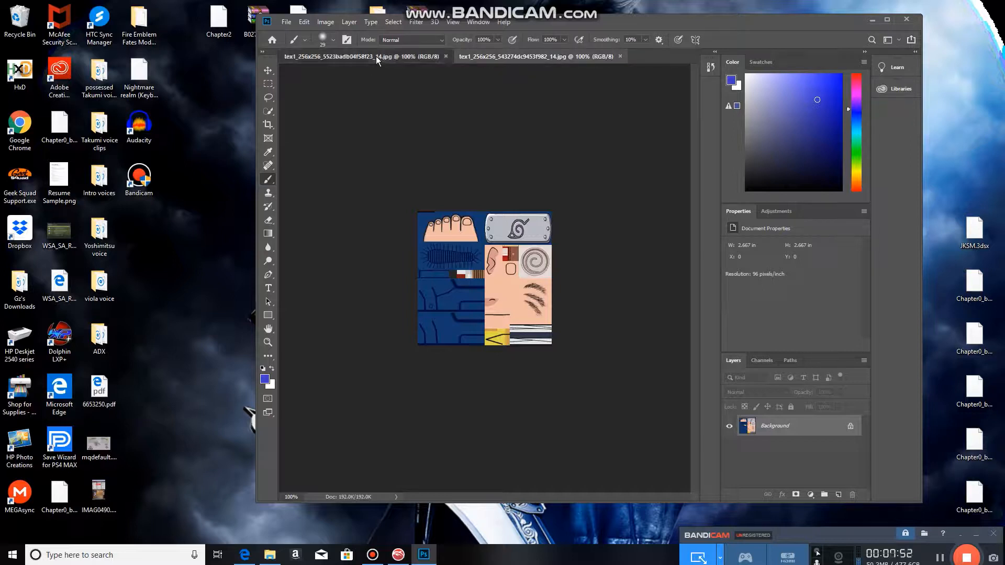
click(365, 60)
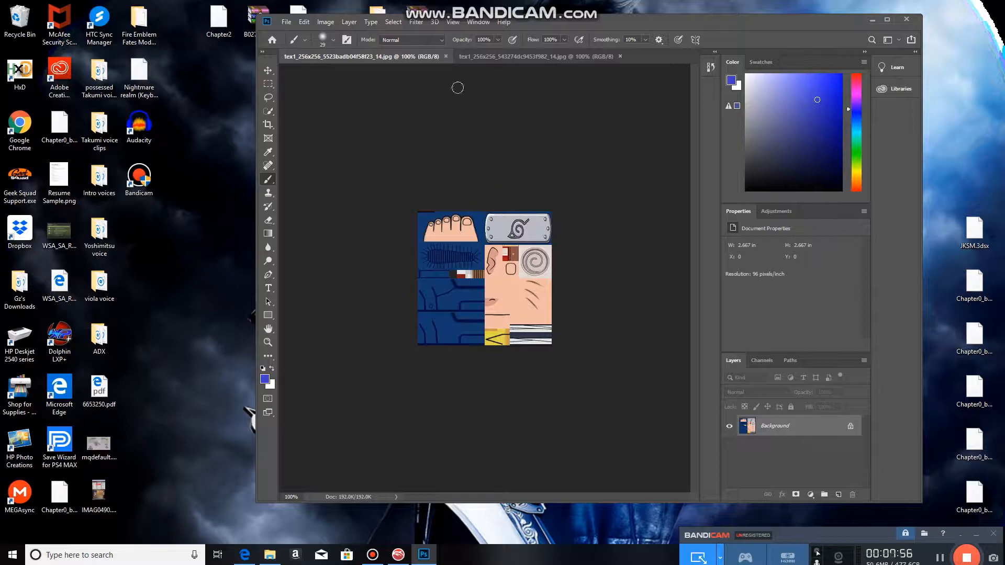
- Copy the file name of tex1_256x256_5523badb04f58f23_14.jpg from its Save As dialog without saving
click(289, 26)
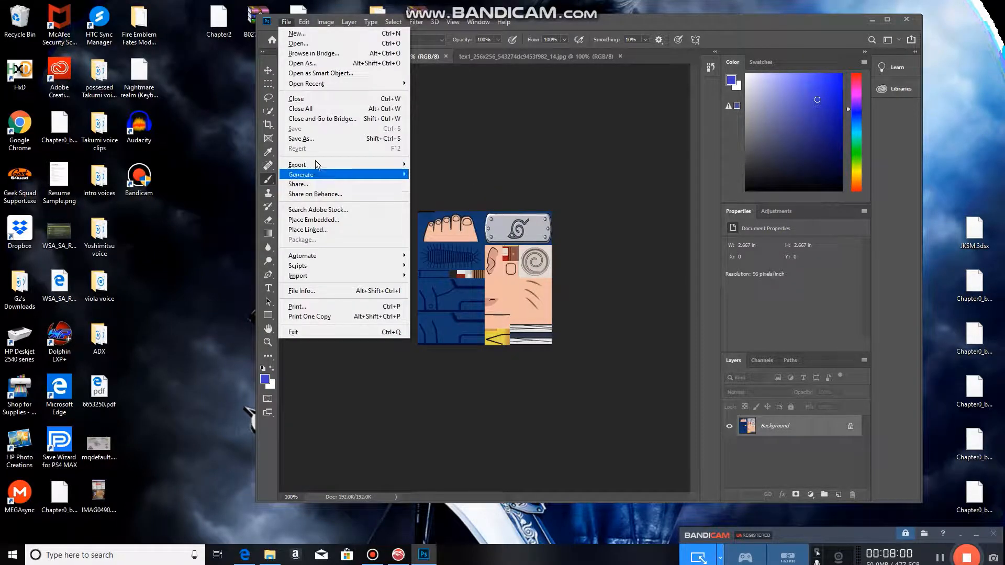
click(311, 138)
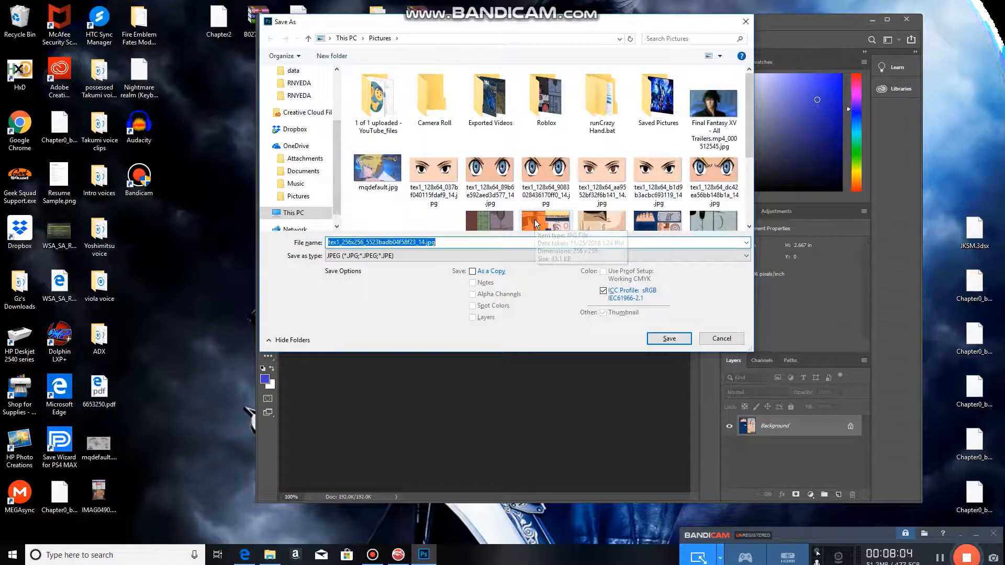
click(710, 340)
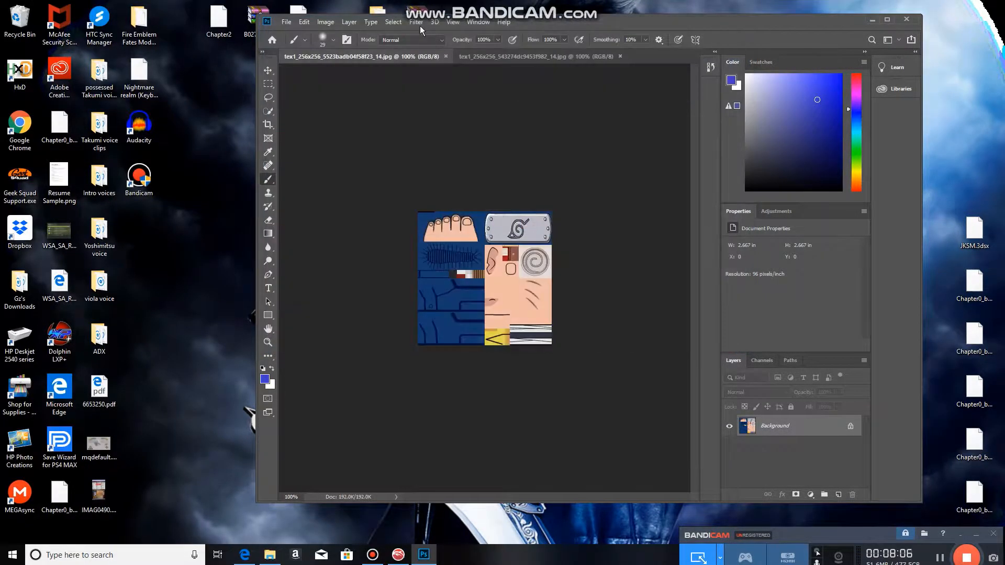
- Prepare to save the second texture as PNG under the name tex1_256x256_5523badb04f58f23_14.png, and cancel the save
click(513, 57)
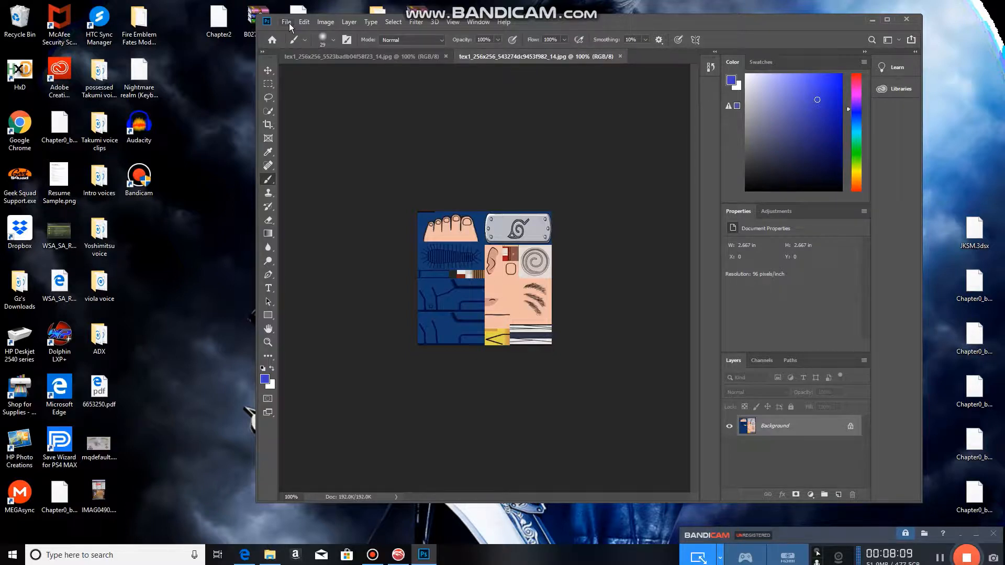
click(287, 22)
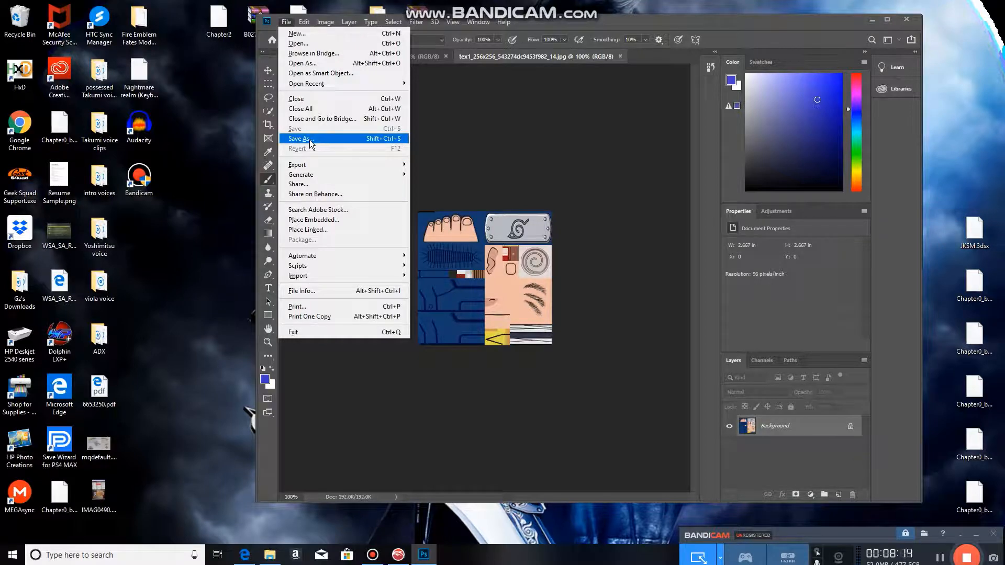
click(309, 140)
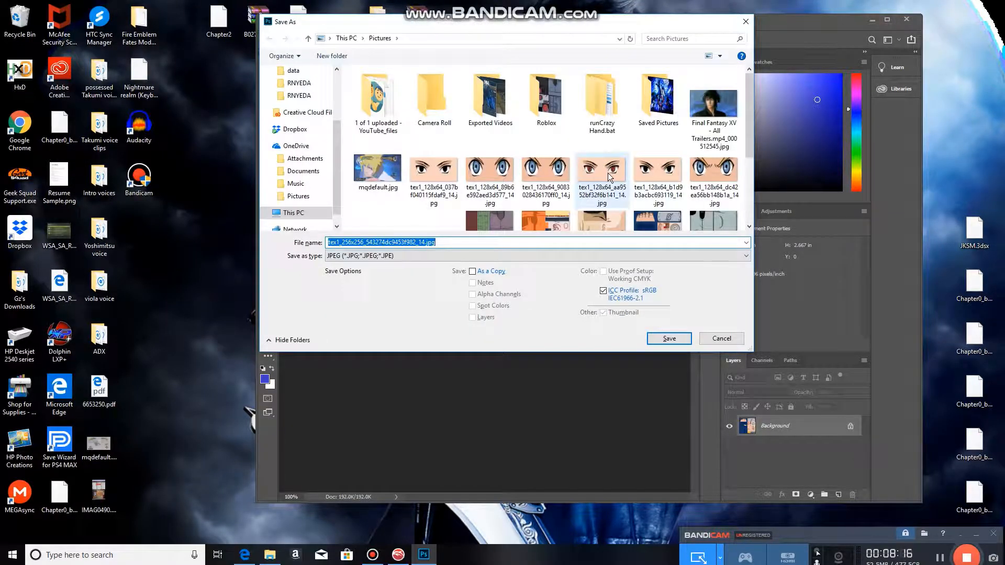
text(tex1_256x256_5523badb04f58f23_14.jpg)
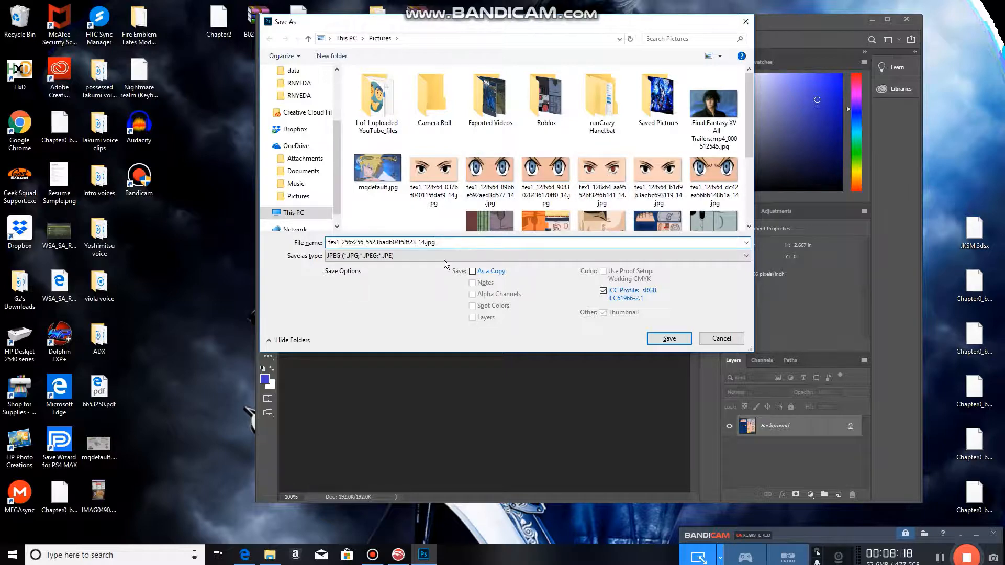
click(426, 255)
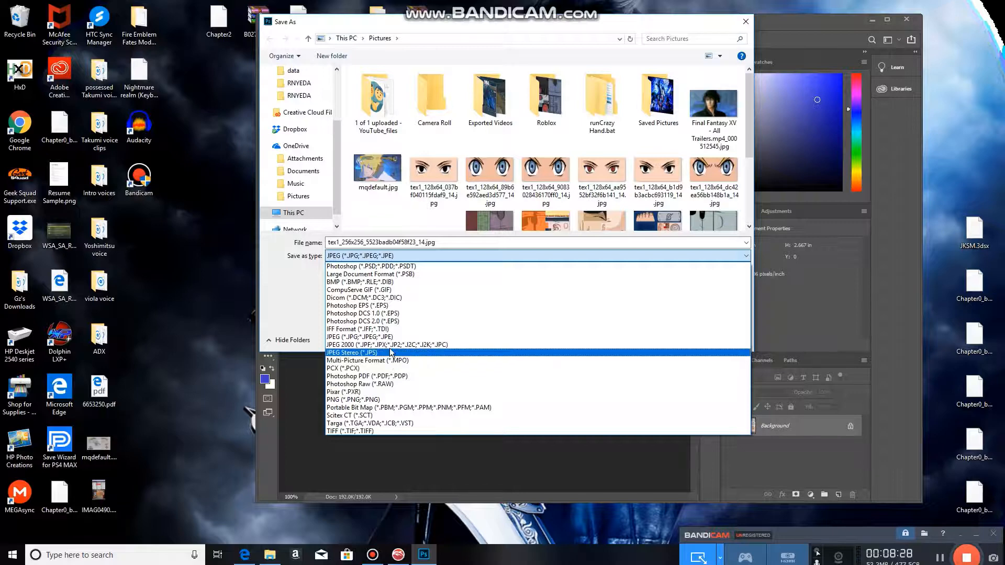
click(385, 401)
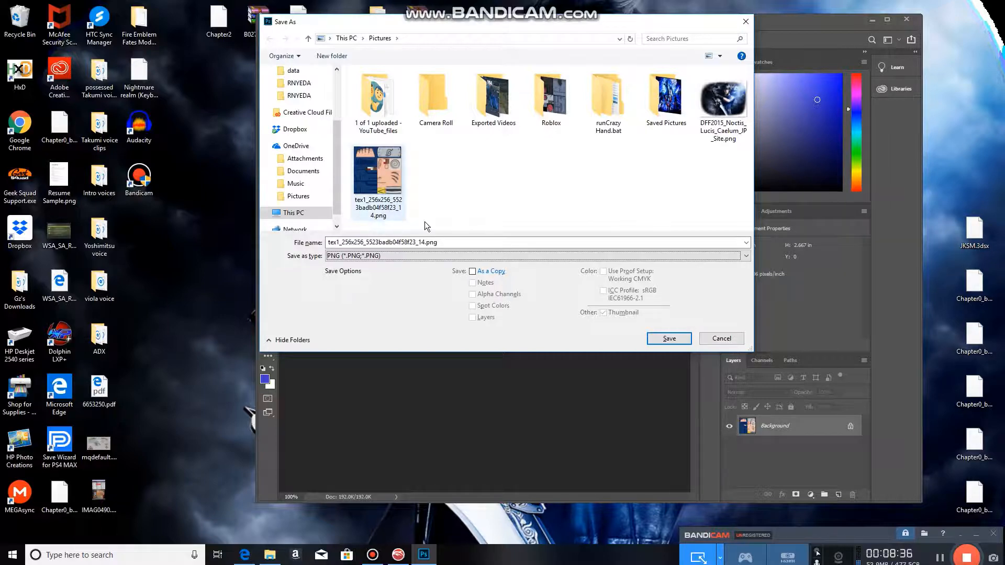
click(706, 338)
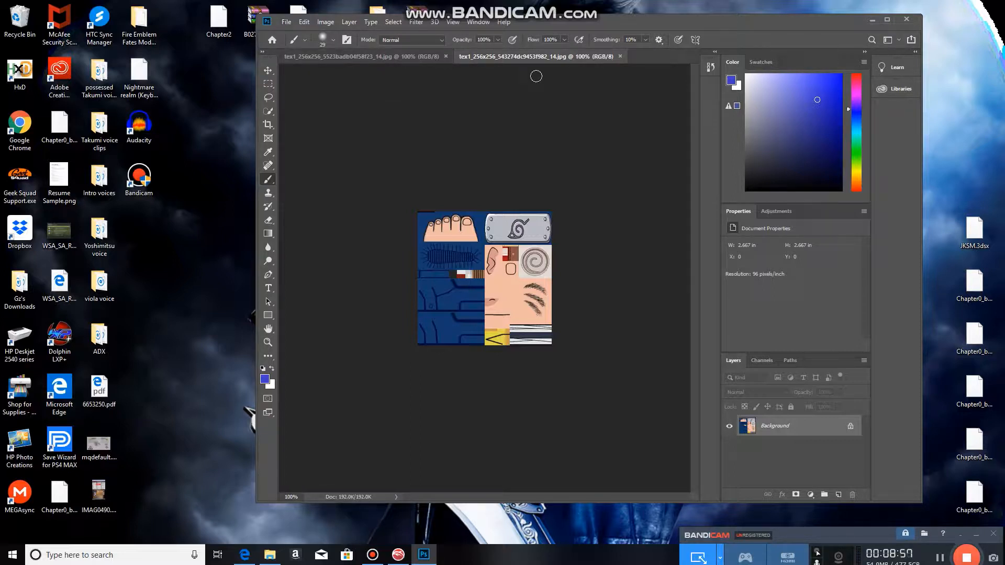
- Close both textures and open tex1_256x256_c1f2d7c5aaec44f6_14.jpg from the Pictures folder
click(620, 57)
click(446, 56)
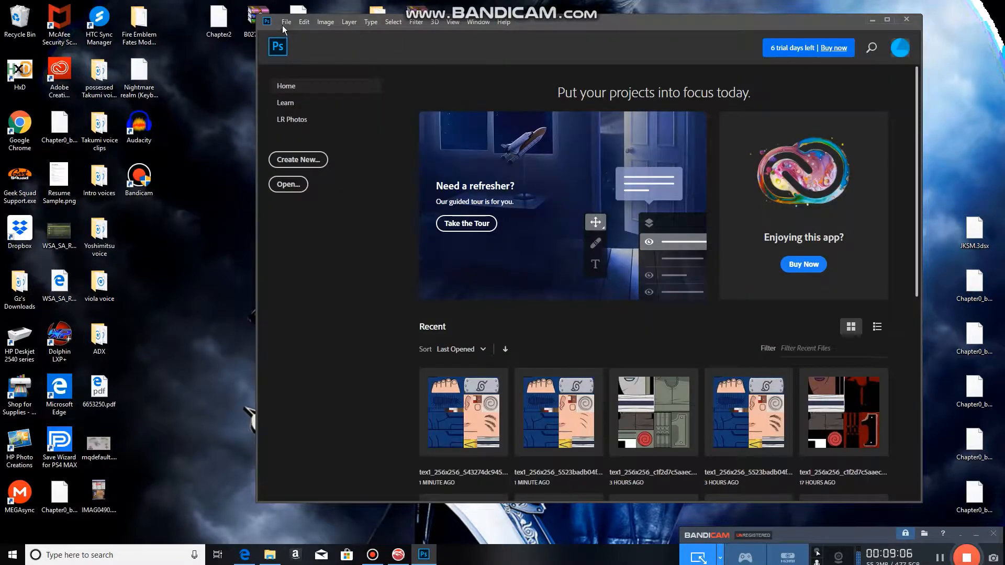
click(286, 22)
click(302, 44)
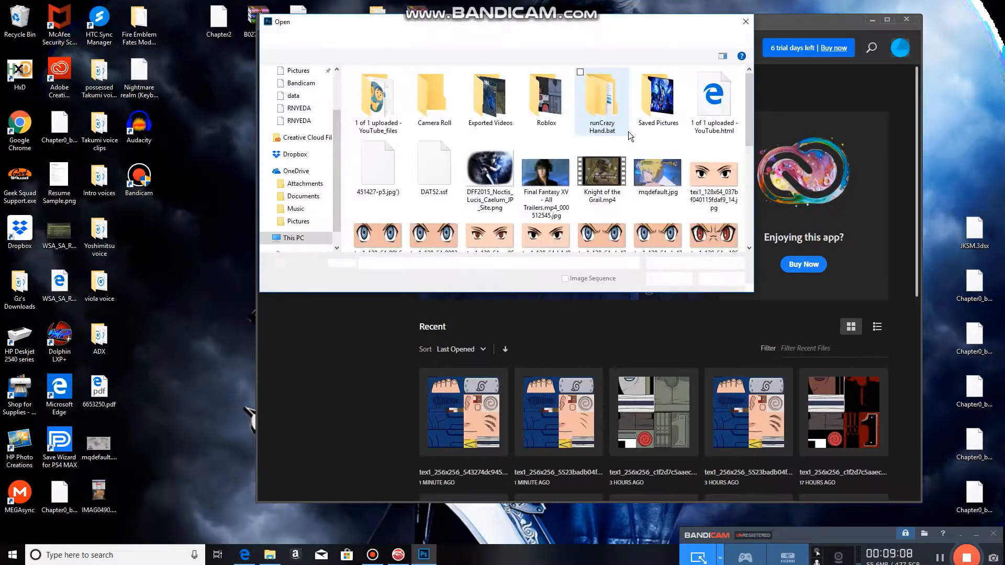
scroll(607, 136, down, 2)
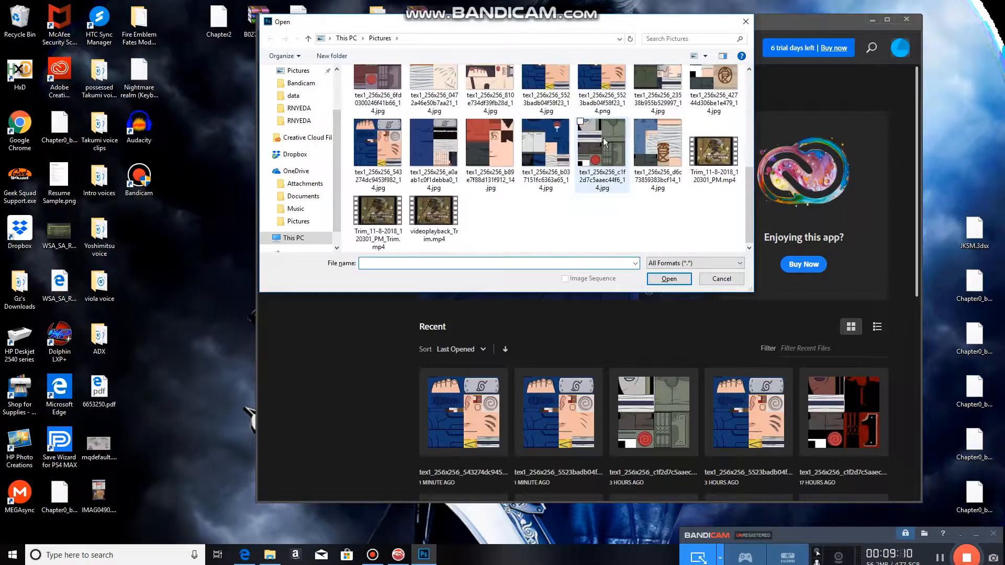
click(603, 143)
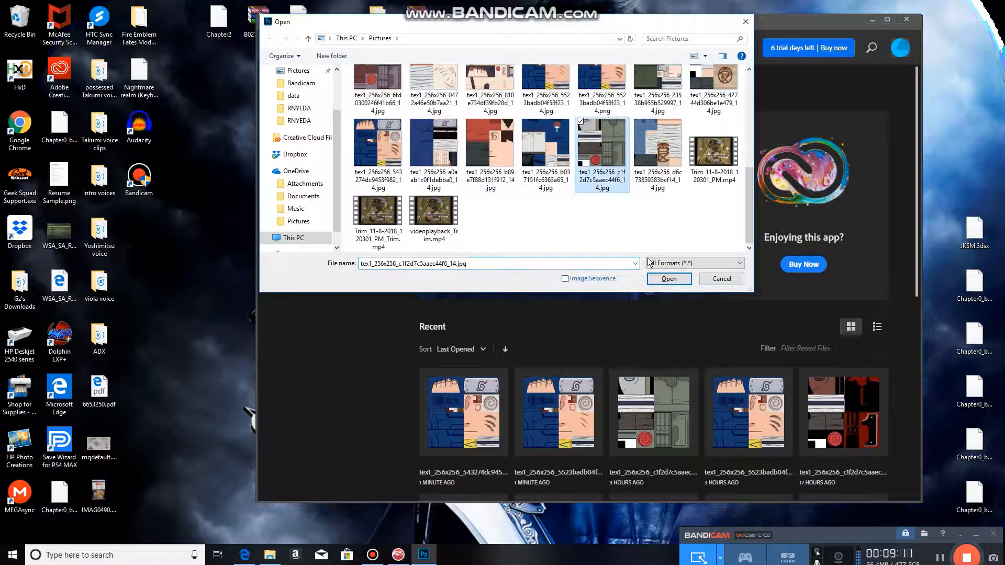
click(672, 280)
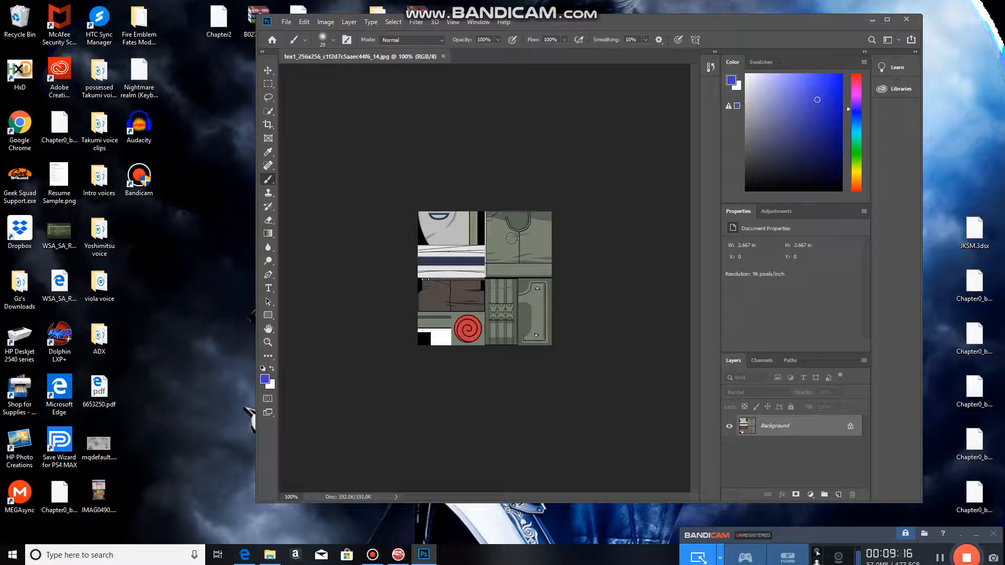
- Select the green vest panel with the Quick Selection tool, subtracting the collar and the darker strip along its upper edge
key(ctrl+plus)
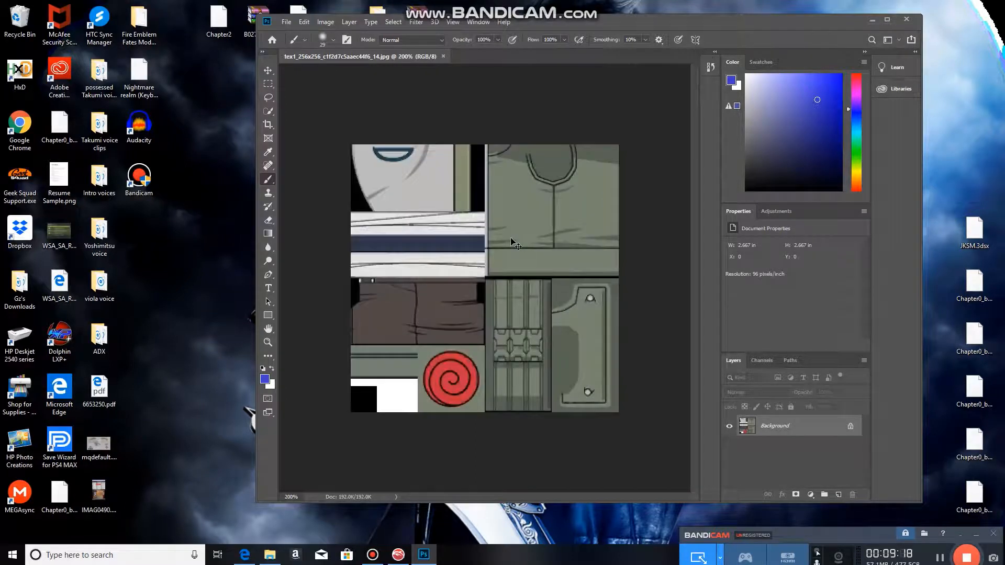
key(ctrl+plus)
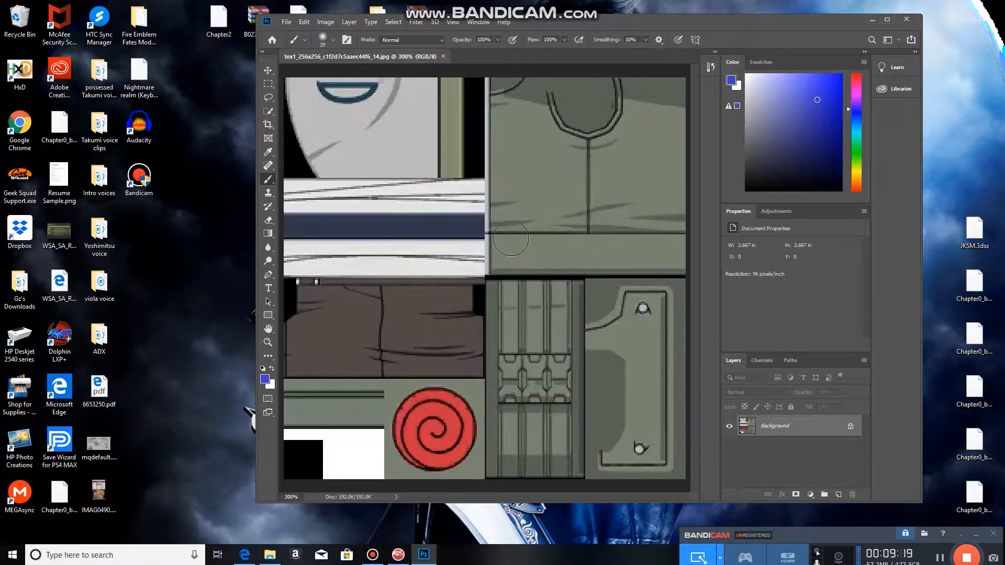
click(268, 110)
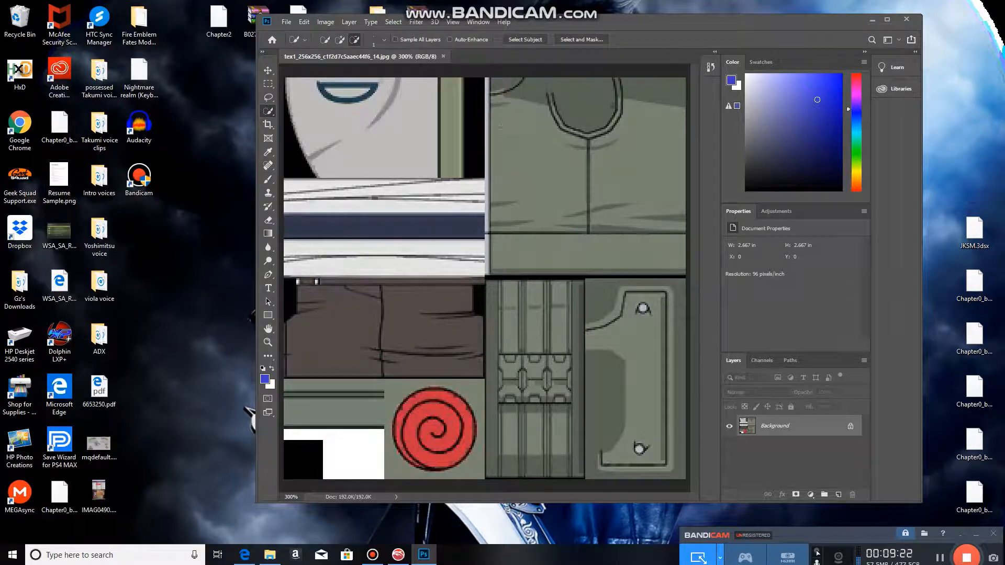
drag(497, 112, 632, 188)
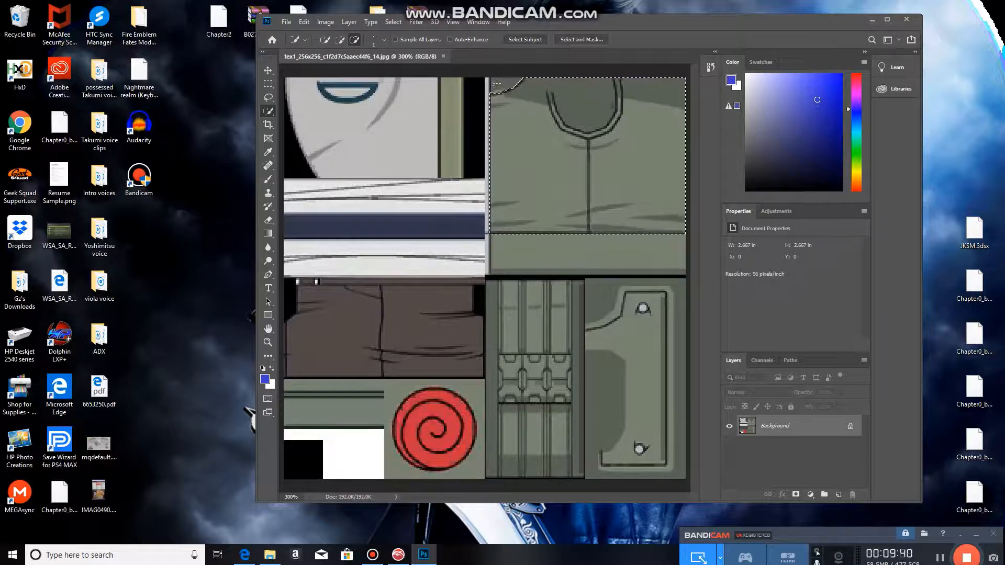
drag(510, 81, 548, 81)
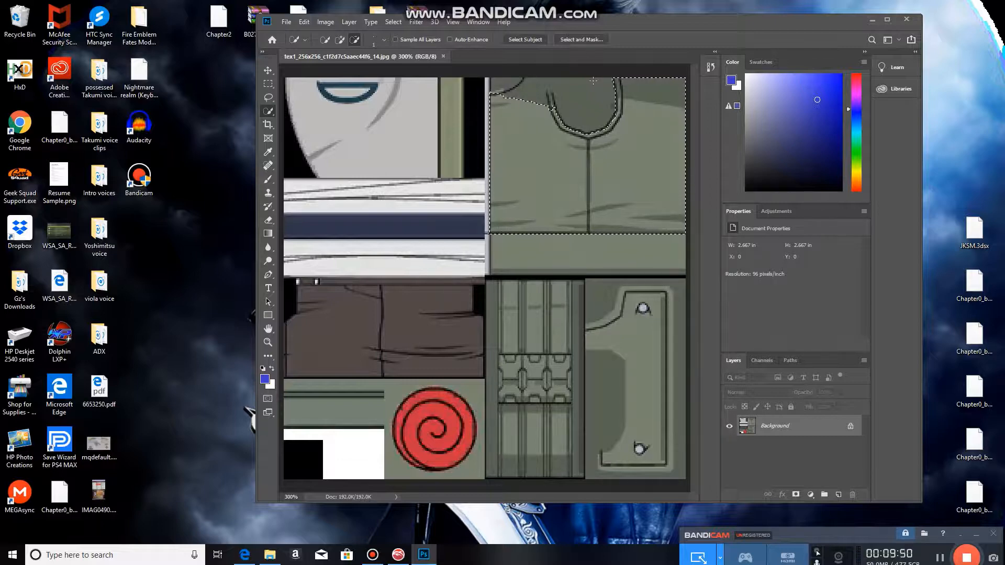
drag(612, 80, 644, 82)
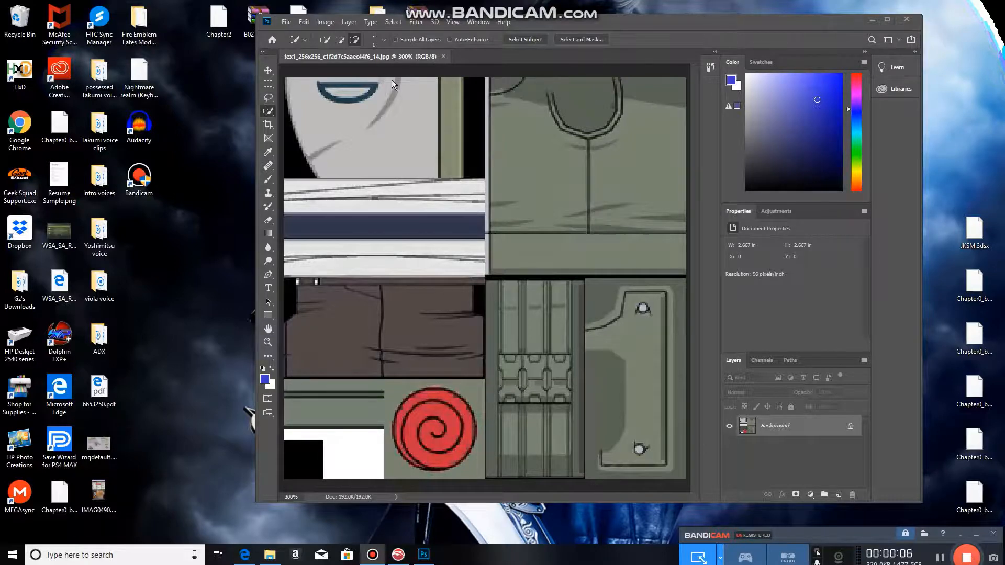
- Try painting the selected vest panel with the Brush in a muted purple foreground color, and undo the strokes
click(547, 28)
mouse_move(817, 100)
mouse_down()
mouse_move(838, 101)
mouse_move(813, 112)
mouse_move(757, 94)
mouse_move(788, 116)
mouse_move(807, 117)
mouse_move(826, 99)
mouse_move(791, 109)
mouse_move(795, 121)
mouse_move(770, 131)
mouse_move(778, 127)
mouse_up()
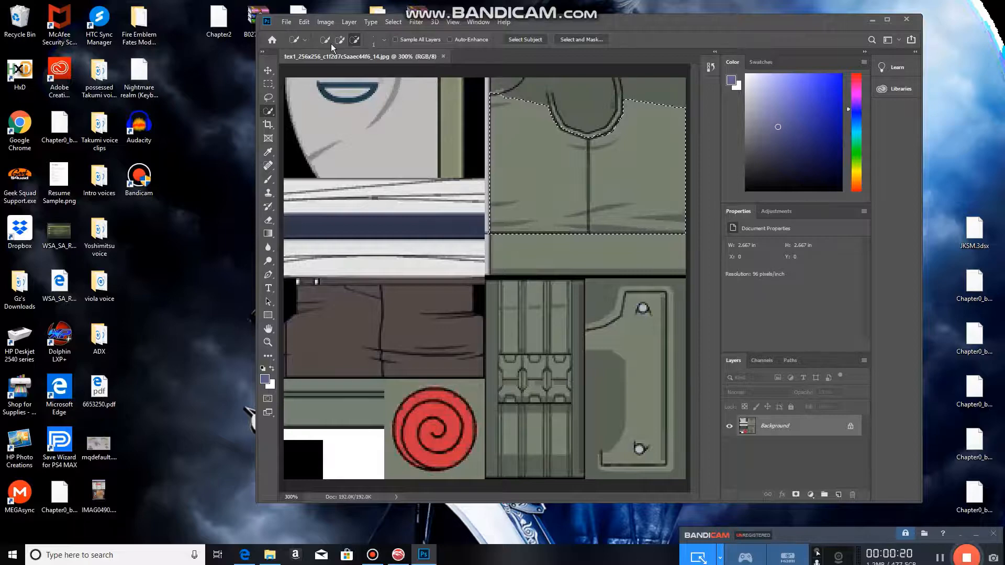
click(268, 181)
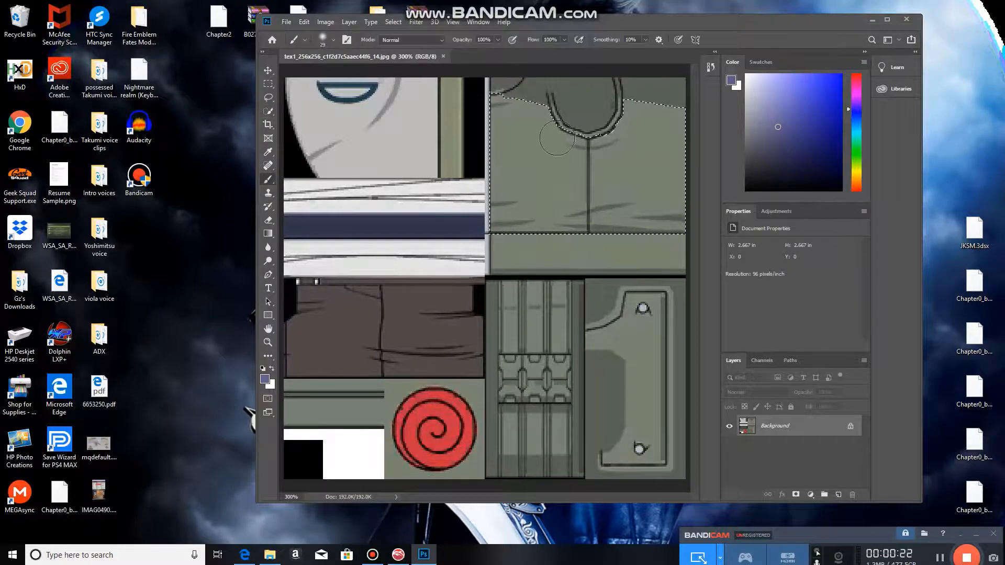
drag(518, 134, 554, 271)
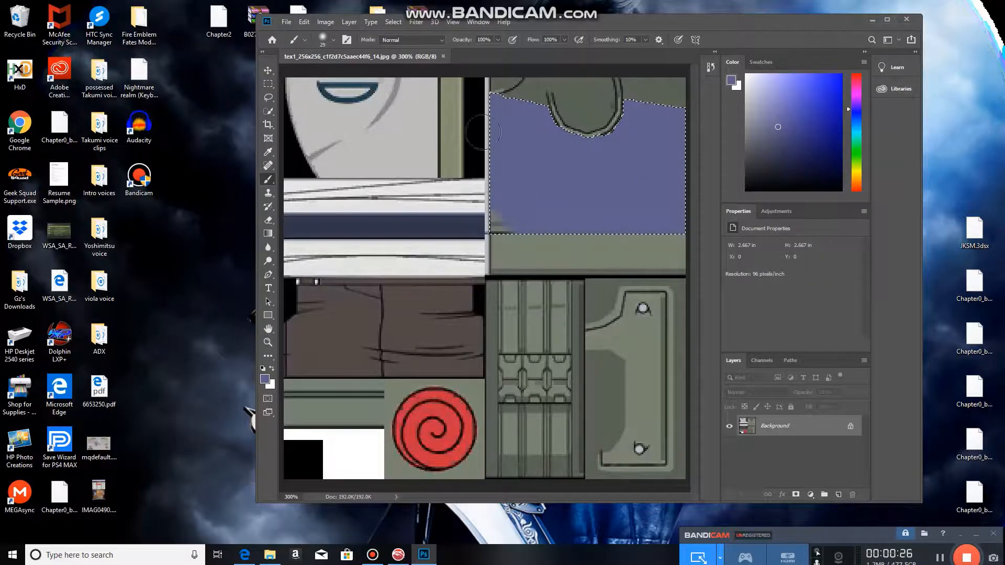
drag(660, 192, 649, 157)
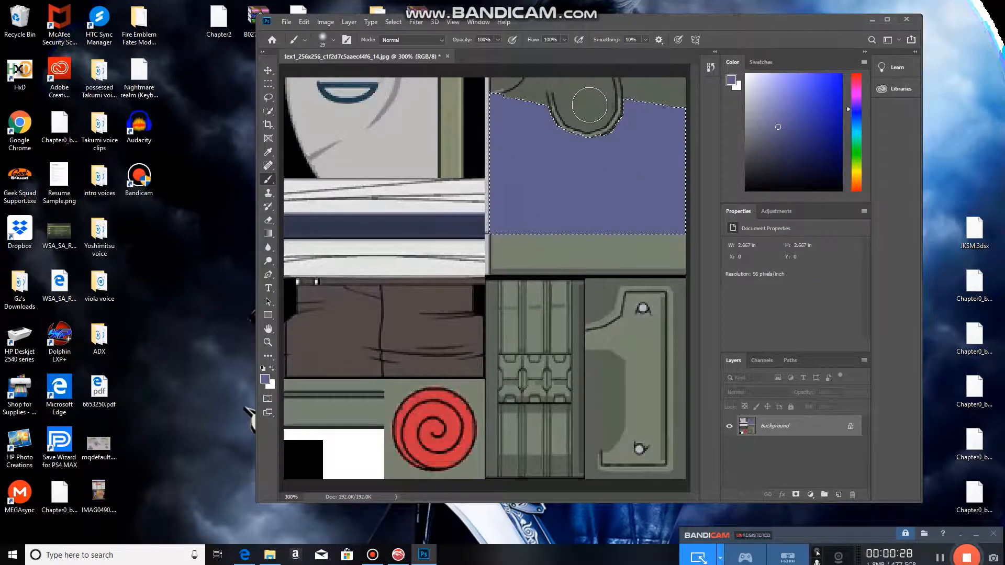
key(ctrl+z)
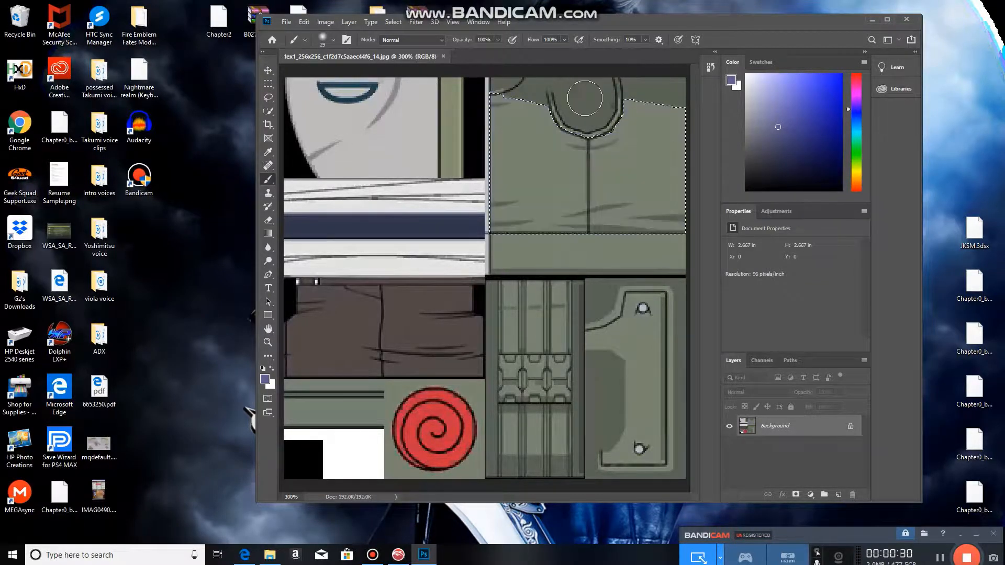
- Subtract the center seam and the right half of the green vest panel from the selection with the Quick Selection tool
click(269, 112)
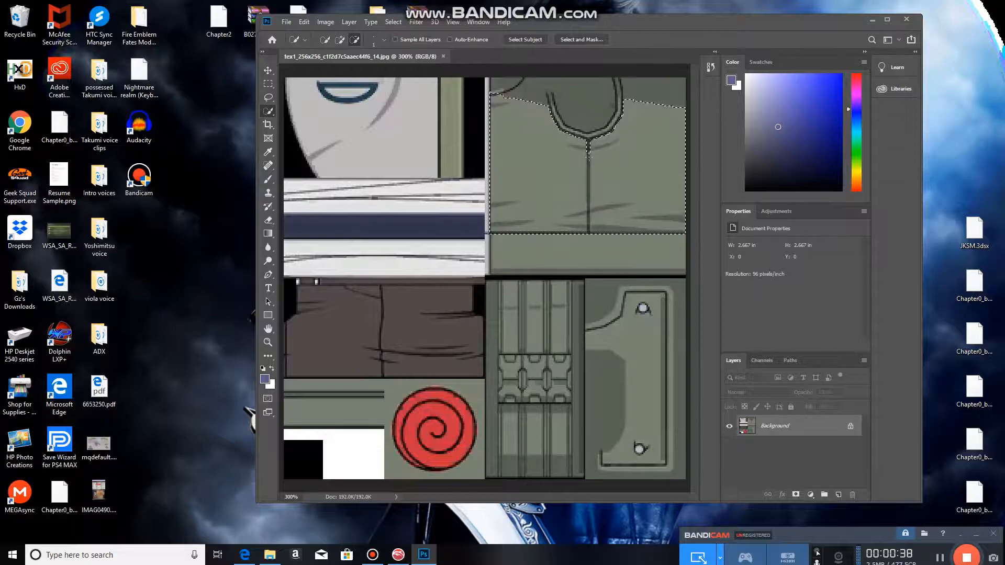
drag(588, 145, 587, 164)
drag(590, 220, 590, 226)
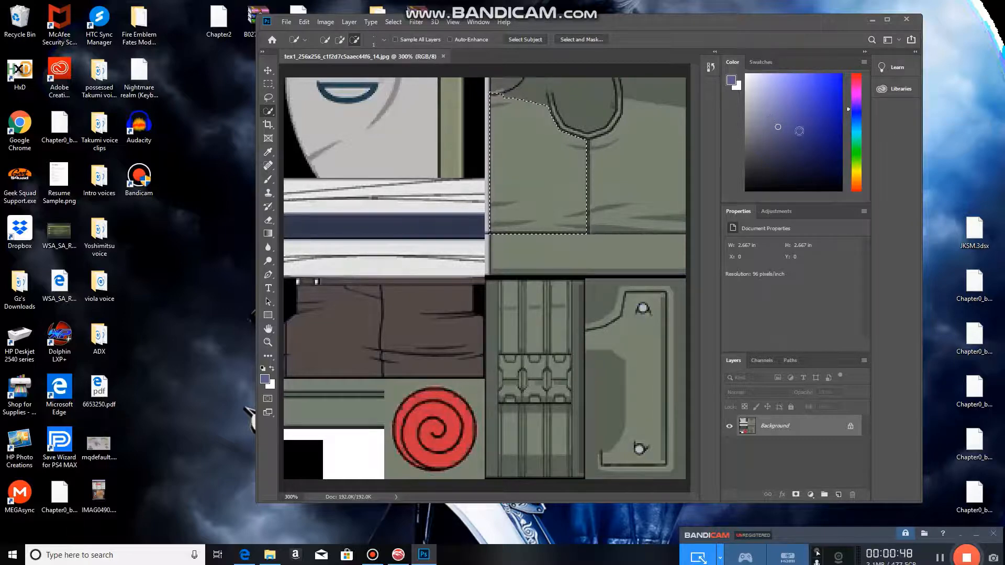
- Paint the selected left half of the vest panel muted purple with the Brush
click(269, 179)
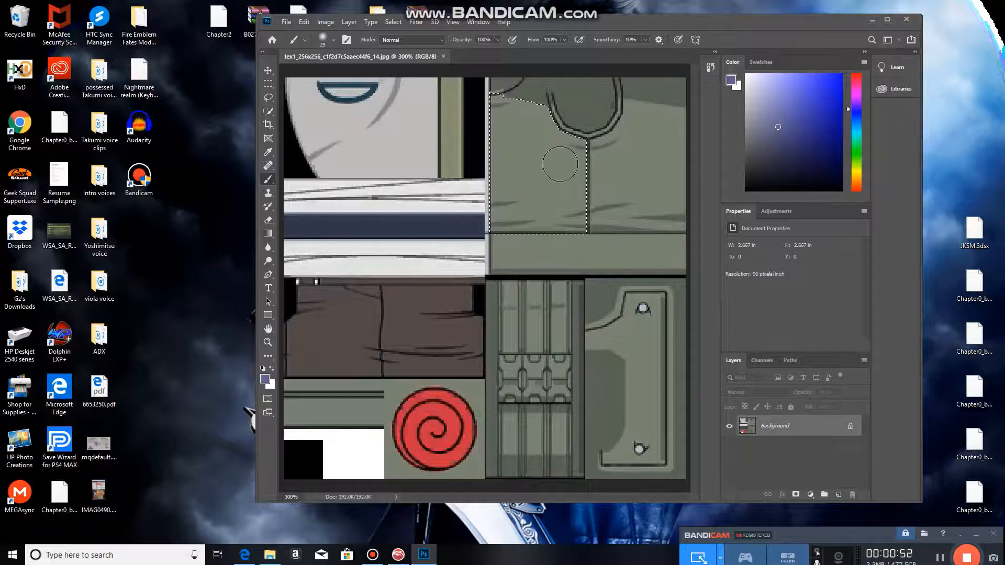
mouse_move(532, 103)
mouse_down()
mouse_move(538, 131)
mouse_move(515, 129)
mouse_up()
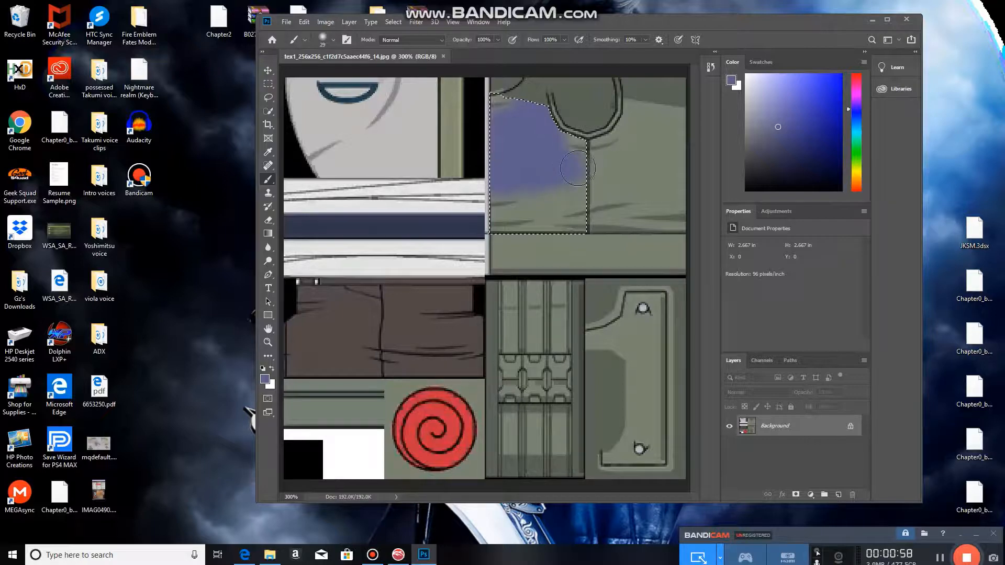
mouse_move(574, 176)
mouse_down()
mouse_move(575, 197)
mouse_move(536, 202)
mouse_up()
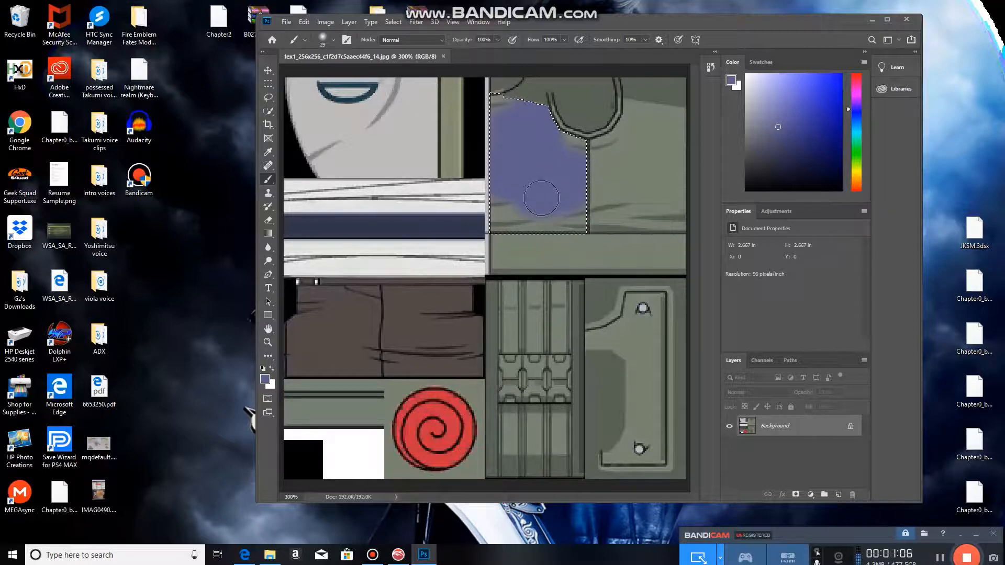
mouse_move(541, 197)
mouse_down()
mouse_move(520, 180)
mouse_move(529, 148)
mouse_move(532, 209)
mouse_move(523, 199)
mouse_move(529, 174)
mouse_move(566, 147)
mouse_up()
- Close the texture without saving its changes, and try to open the black-and-red version from the recent files
click(447, 58)
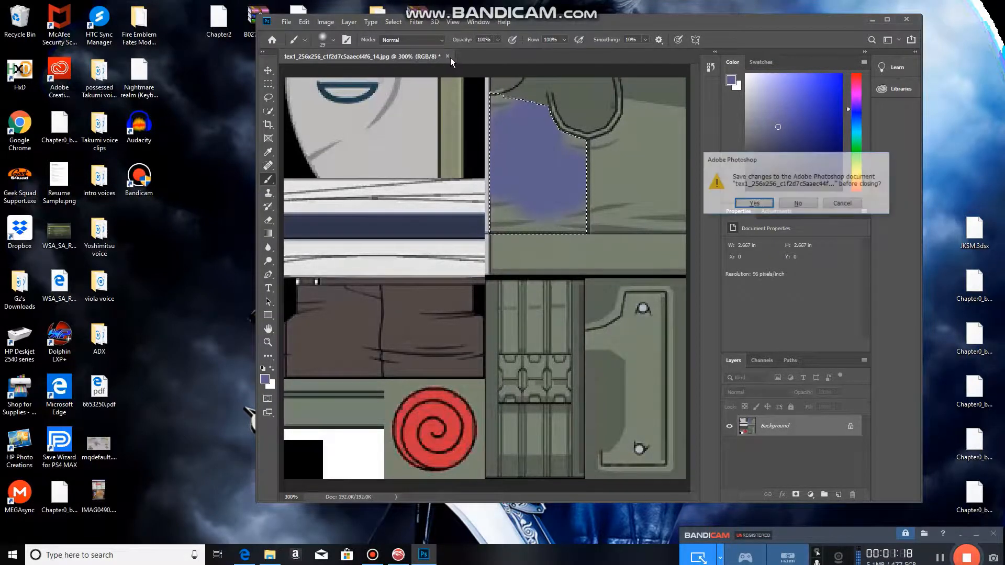
click(811, 205)
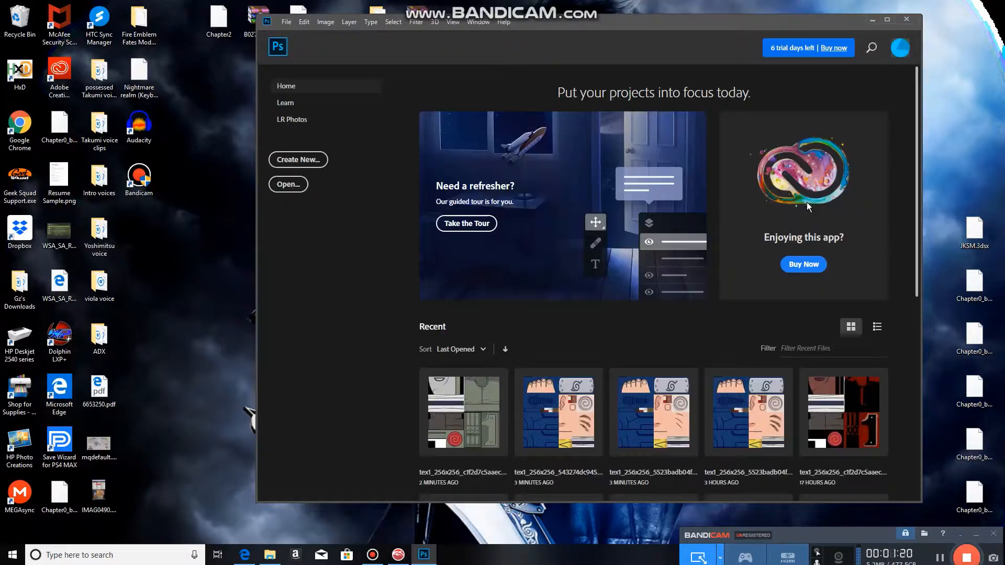
click(849, 417)
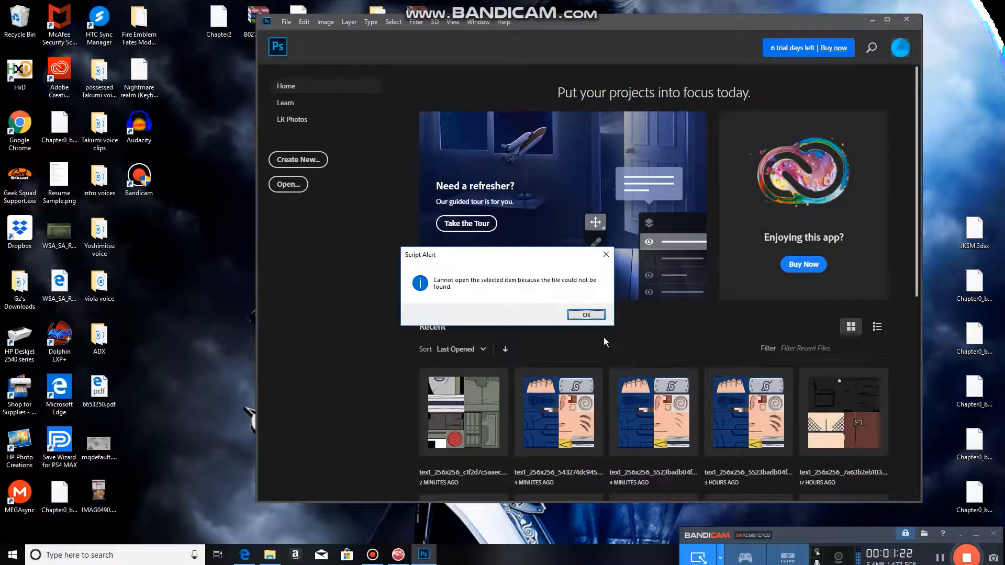
click(586, 315)
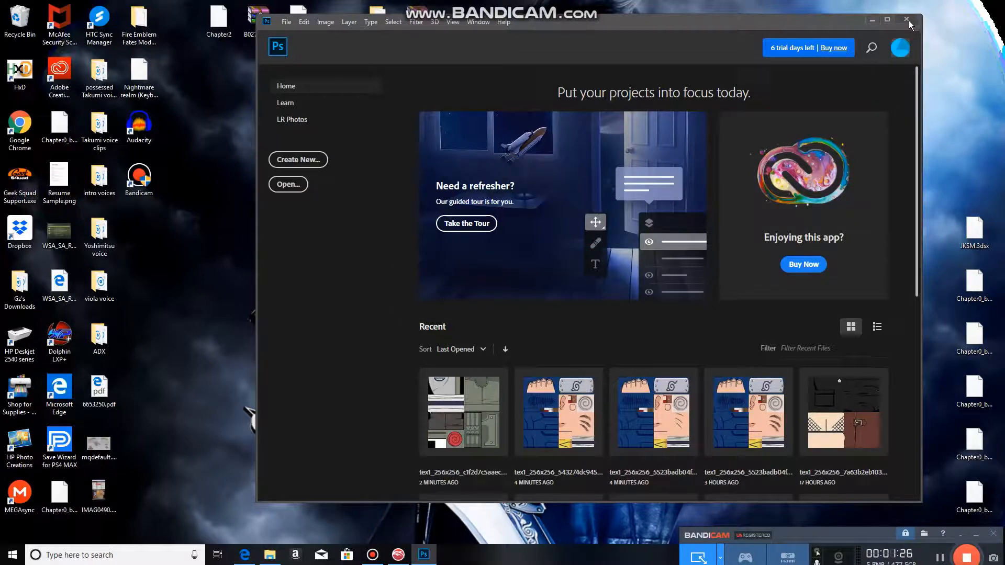
- Switch to File Explorer and view tex1_256x256_c1f2d7c5aaec44f6_14.png from the Load > Textures > RNYEDA folder
click(872, 19)
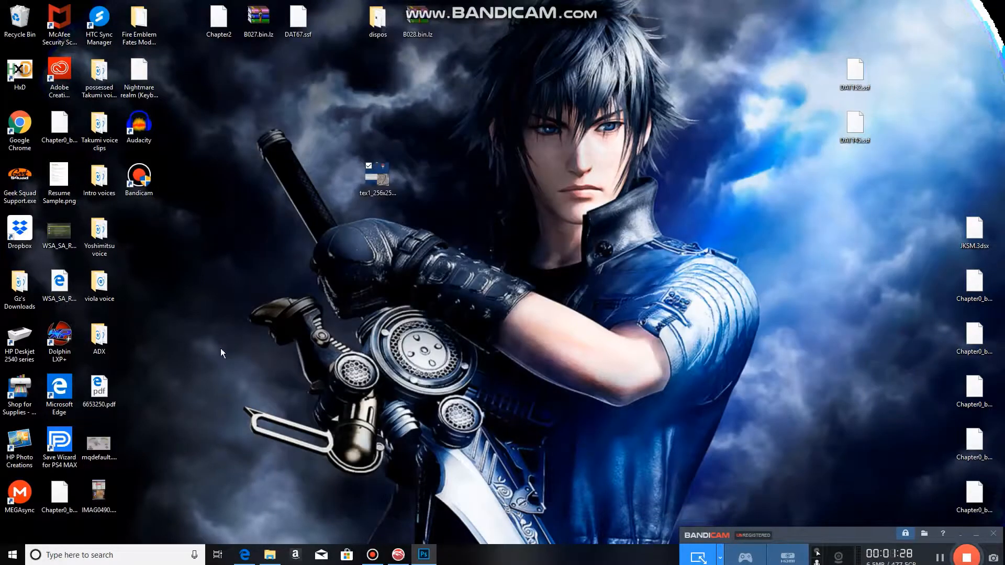
click(269, 554)
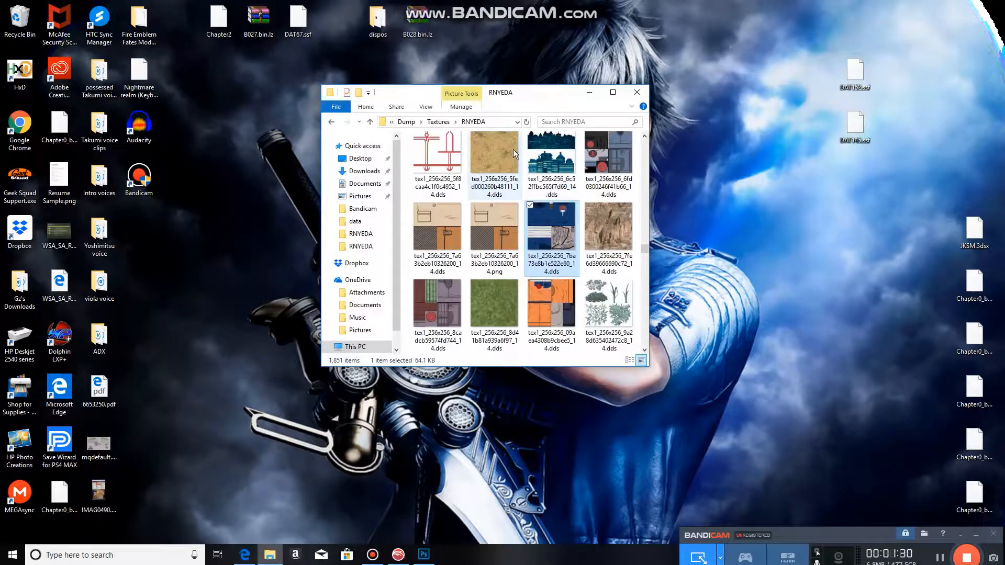
click(365, 236)
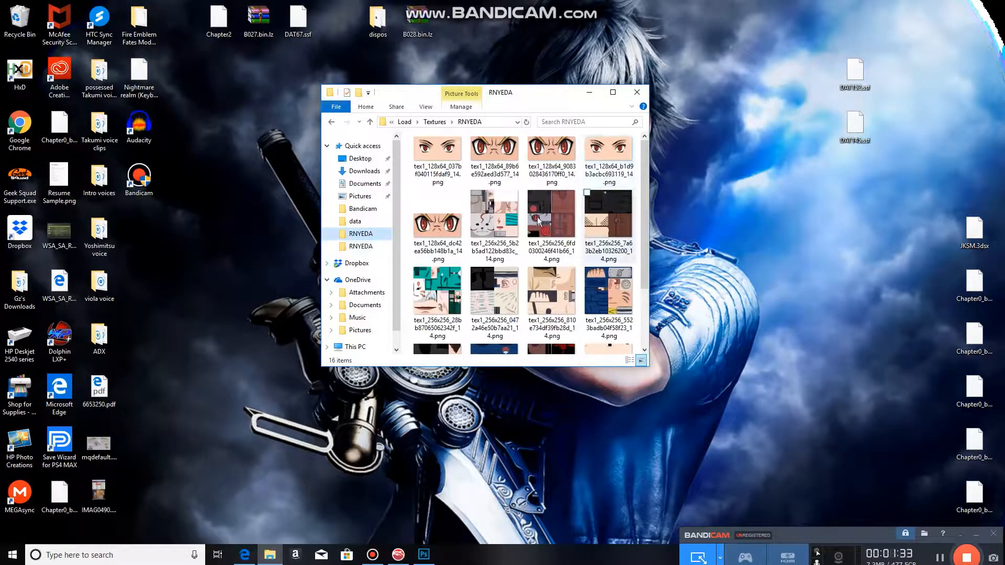
scroll(557, 285, down, 2)
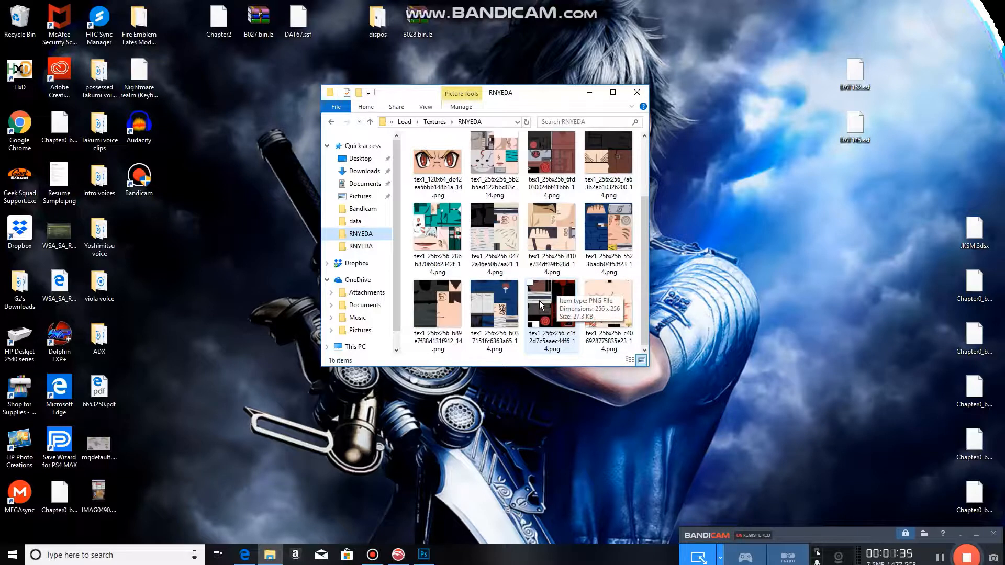
double_click(539, 301)
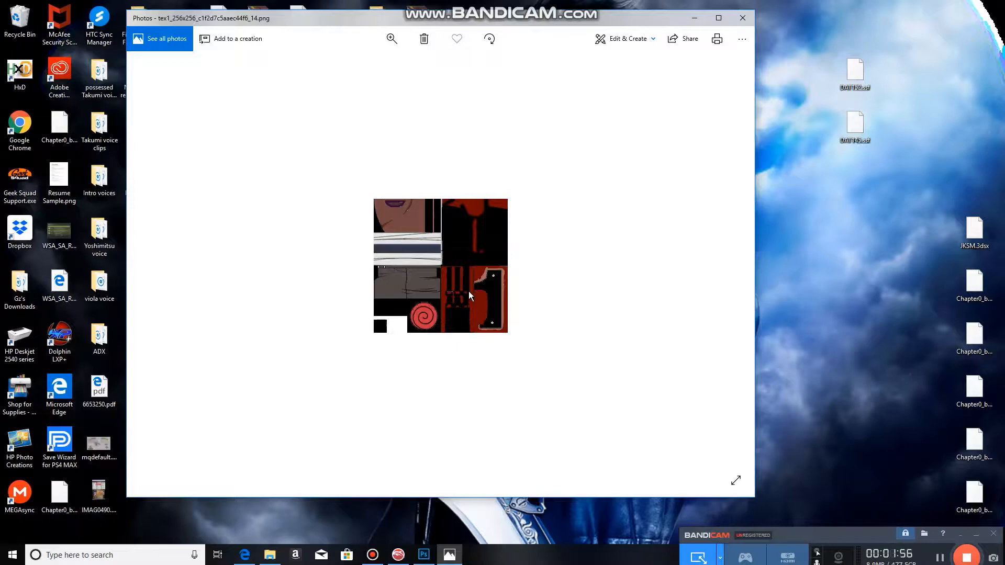
click(742, 19)
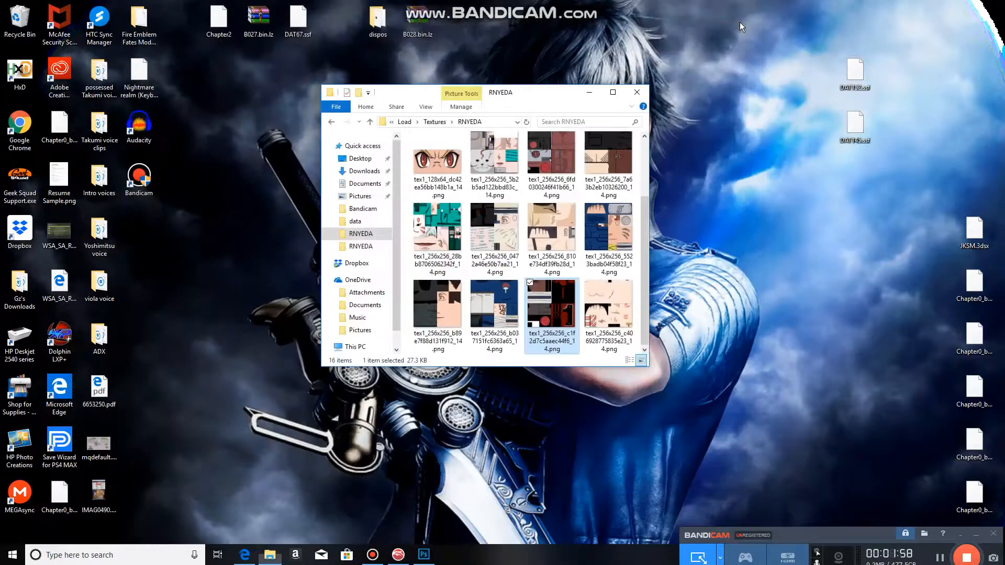
- View tex1_256x256_b037151fc6363a65_14.png from the same folder, and close the viewer and the folder
scroll(594, 181, up, 2)
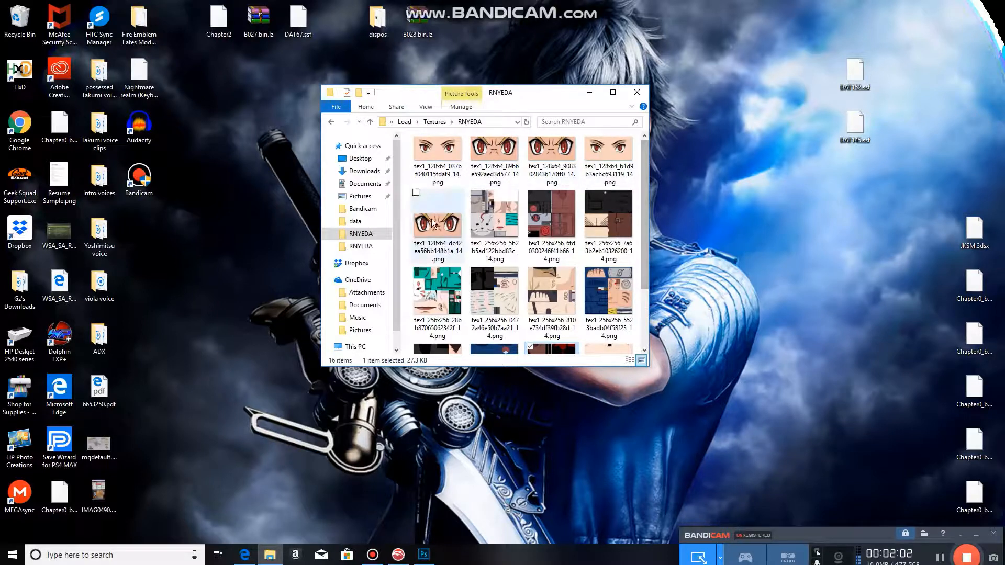
scroll(434, 225, down, 1)
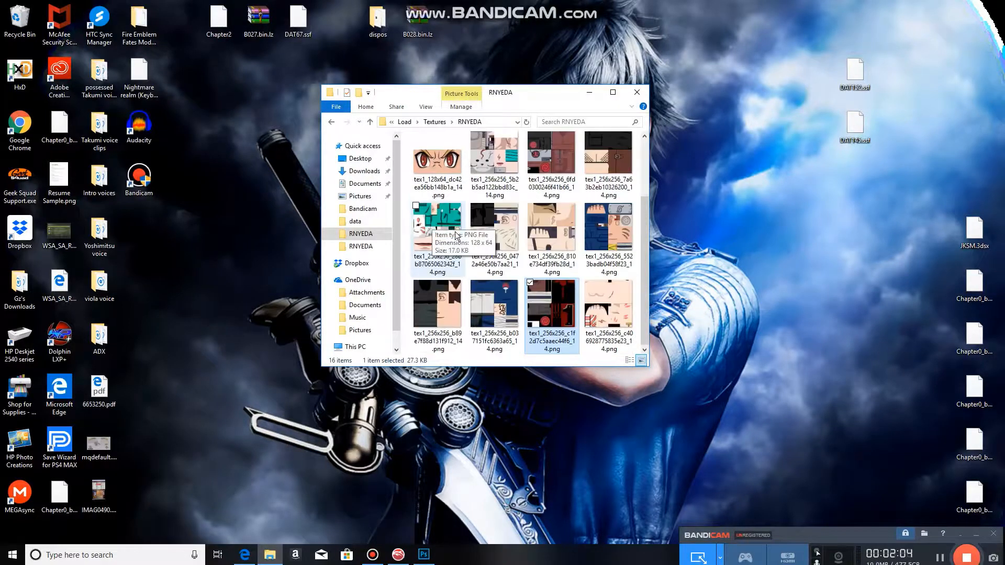
double_click(489, 301)
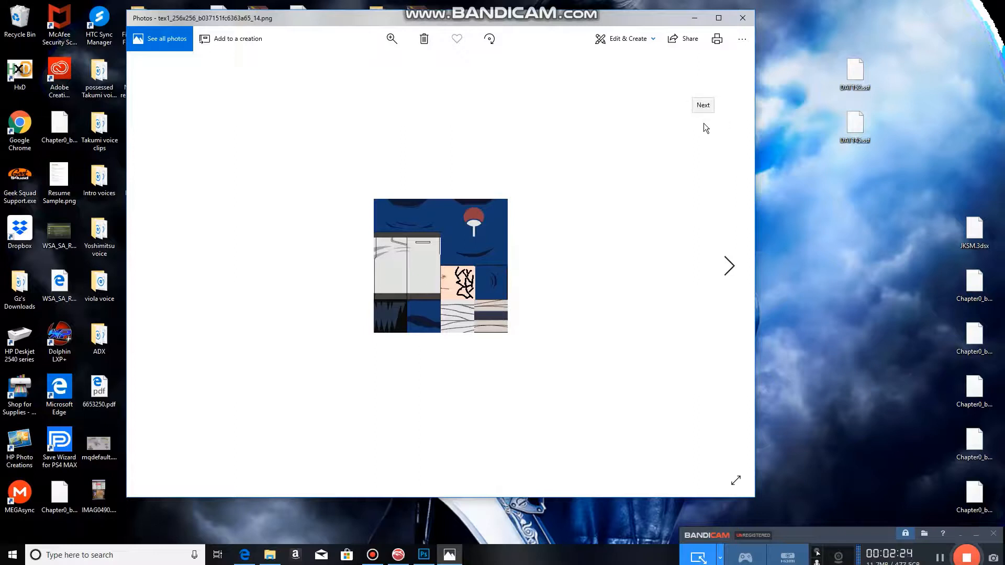
drag(607, 22, 682, 23)
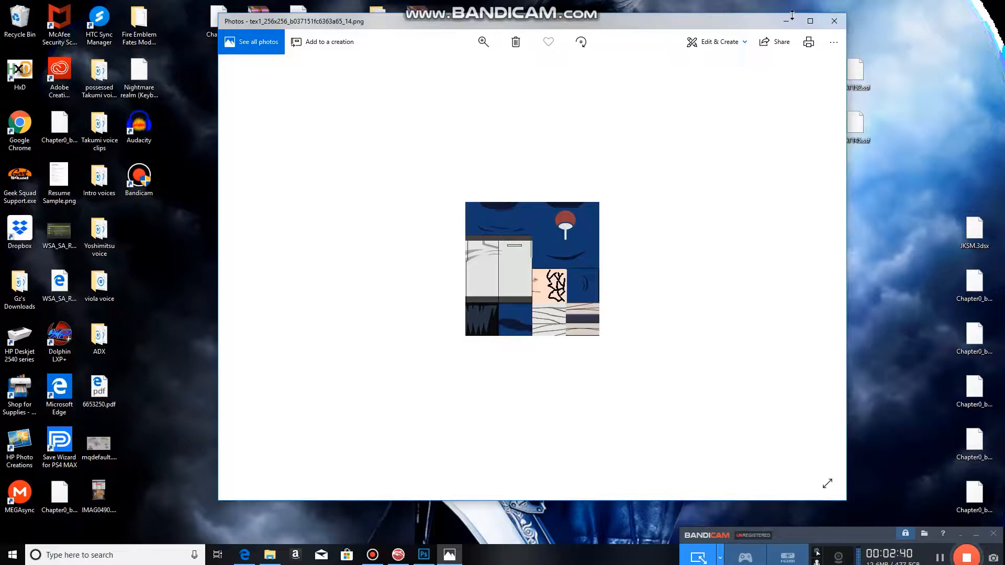
click(834, 21)
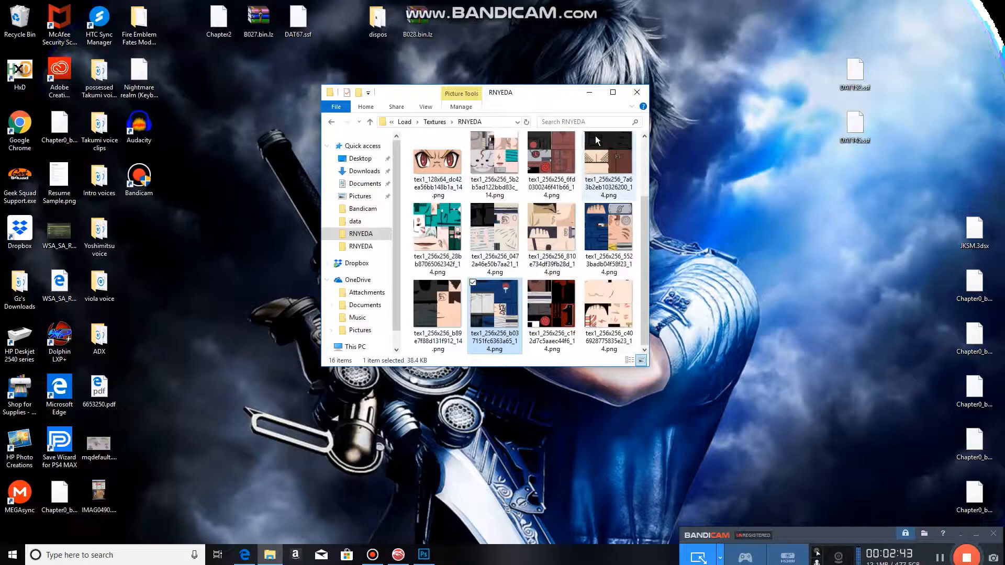
click(636, 92)
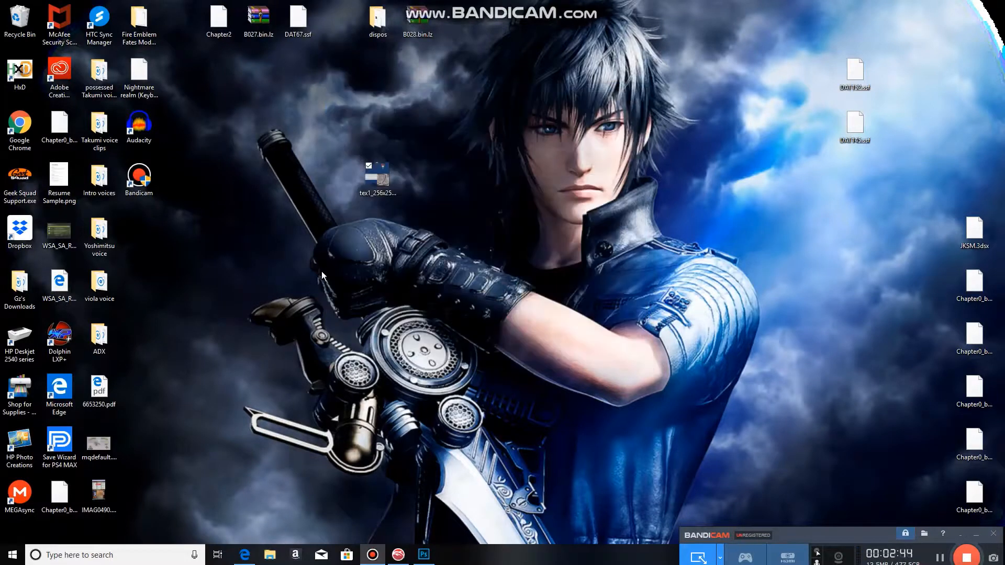
- Switch to Ishiiruka-Dolphin and, in the advanced graphics settings, turn off Dump Textures and turn on Load Custom Textures
click(398, 554)
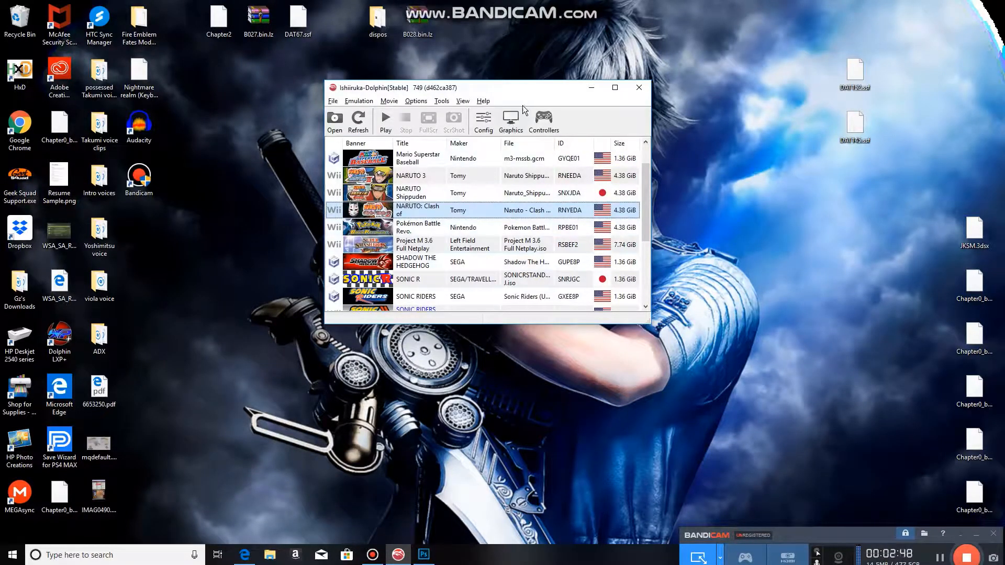
click(512, 125)
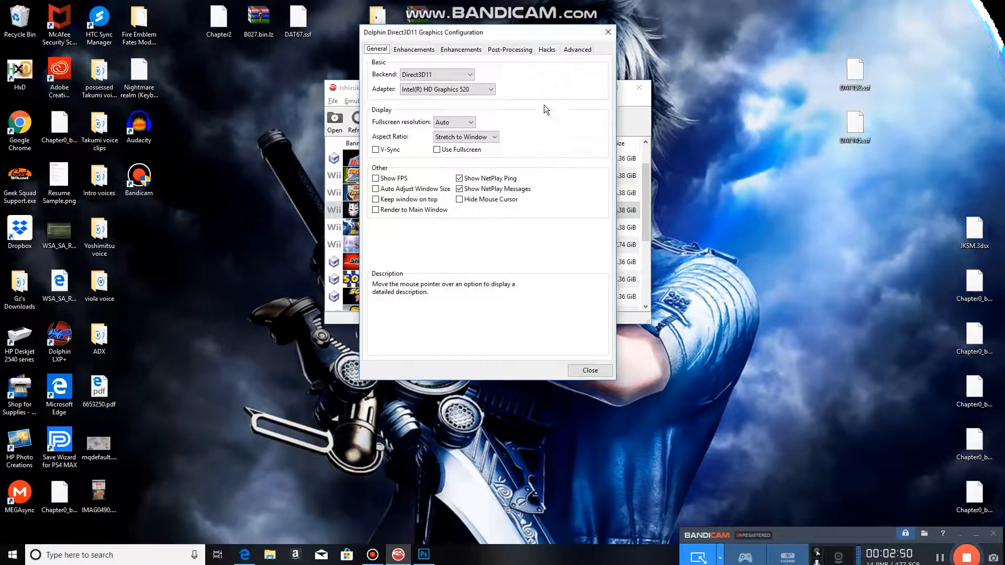
click(576, 51)
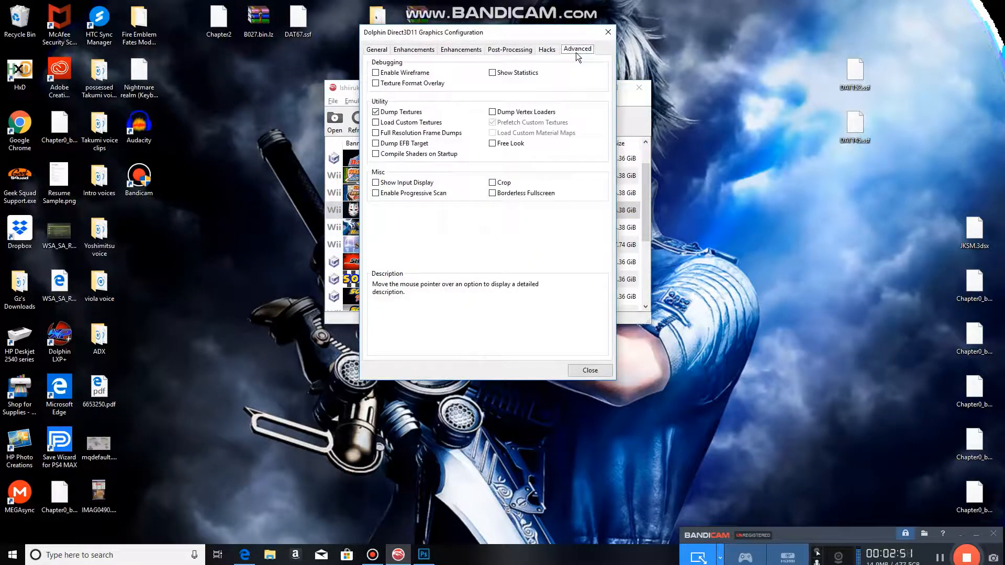
click(375, 112)
click(375, 122)
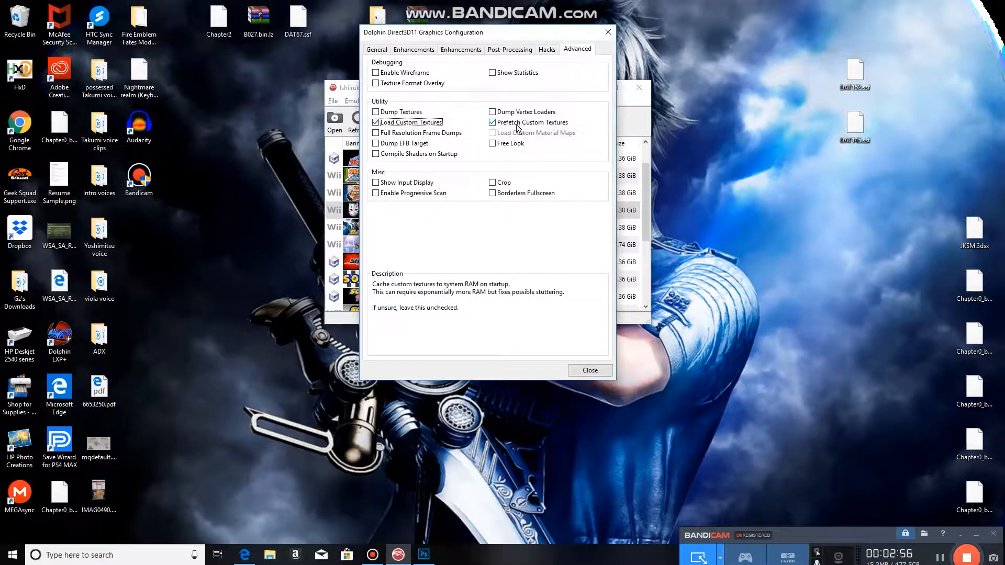
click(590, 371)
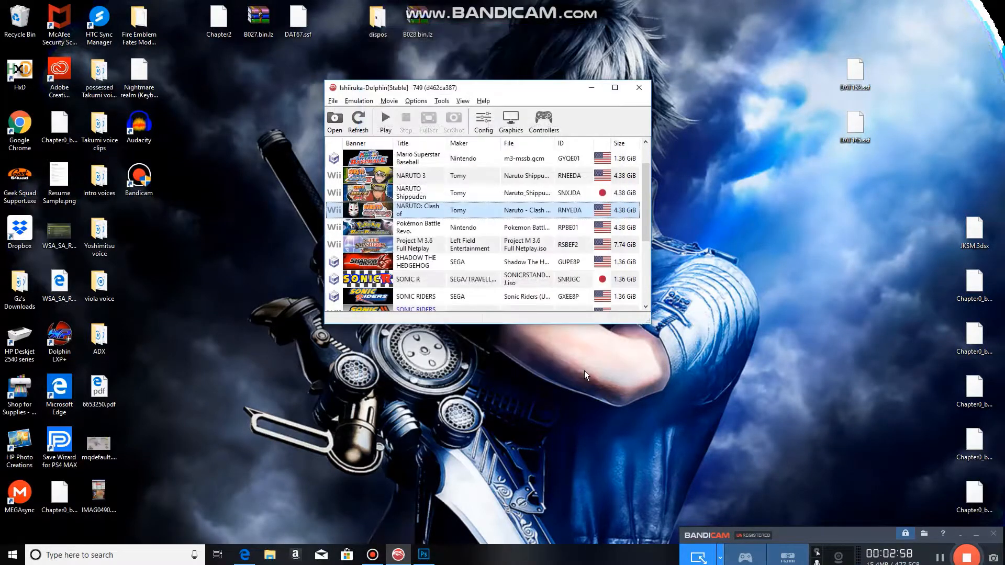
- Trace the custom texture path from SmashLadder-FM5 through User > Load > Textures > RNYEDA, examine its PNG textures, and close the folder
click(270, 556)
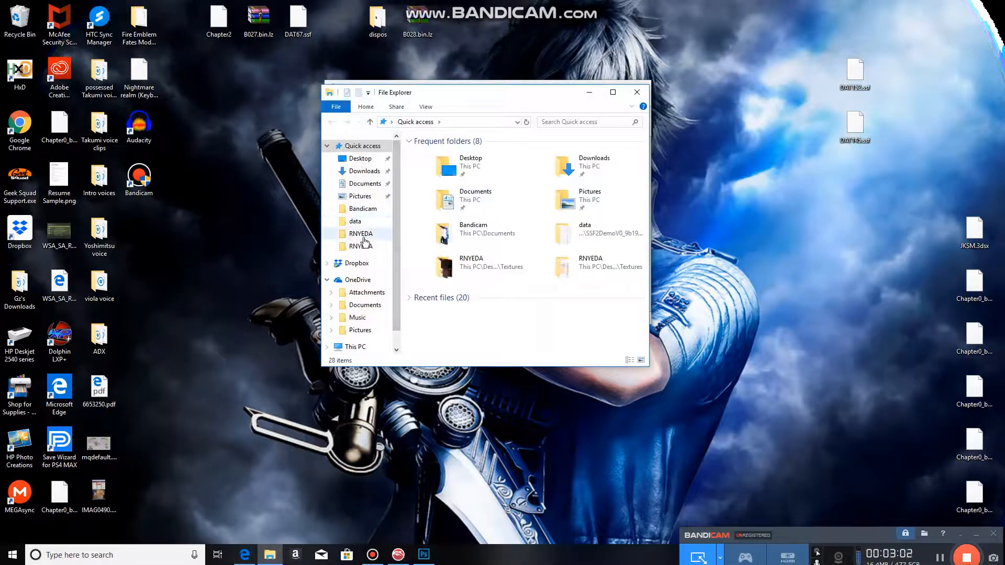
click(361, 234)
click(405, 123)
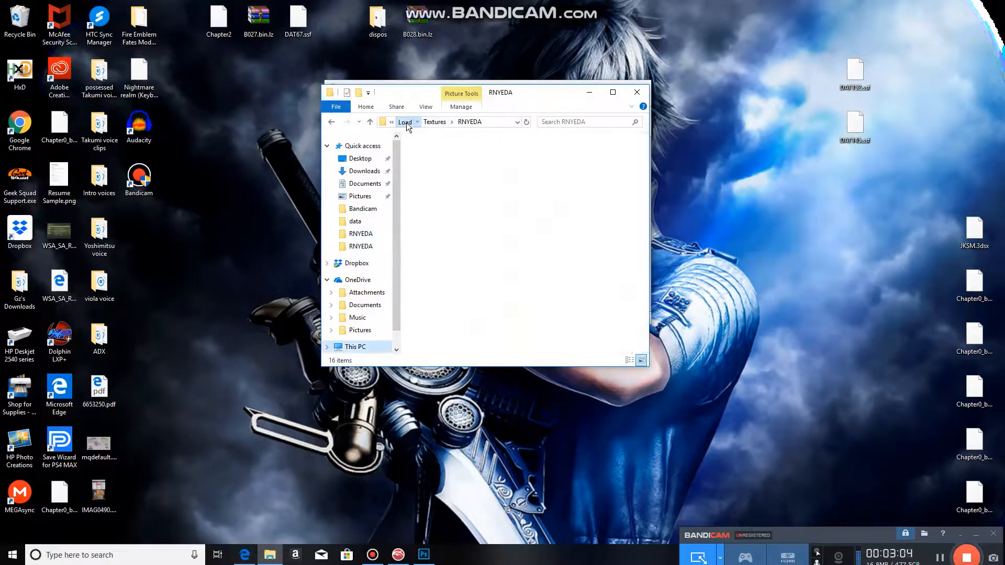
click(407, 121)
click(413, 122)
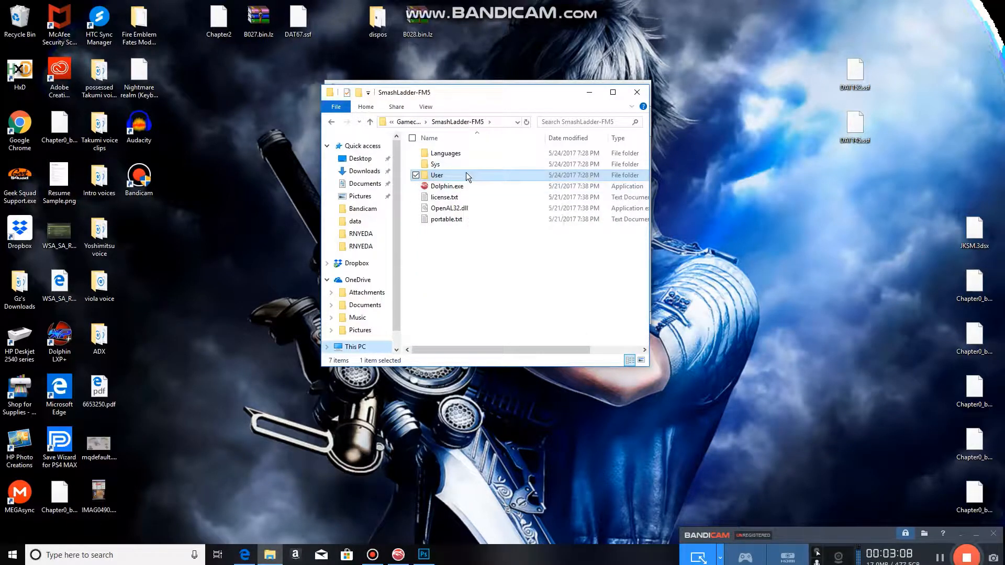
double_click(466, 173)
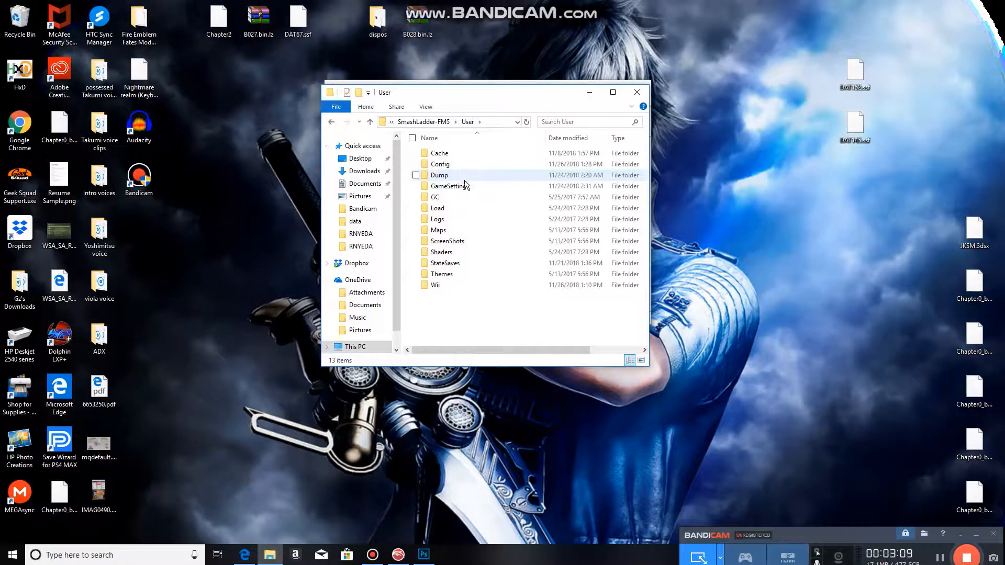
double_click(458, 208)
double_click(455, 154)
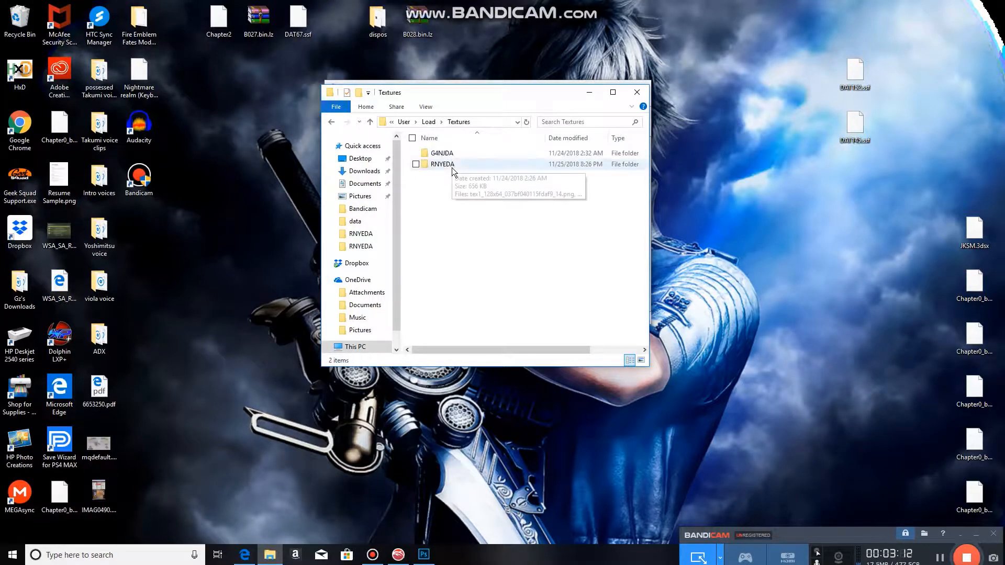
double_click(451, 166)
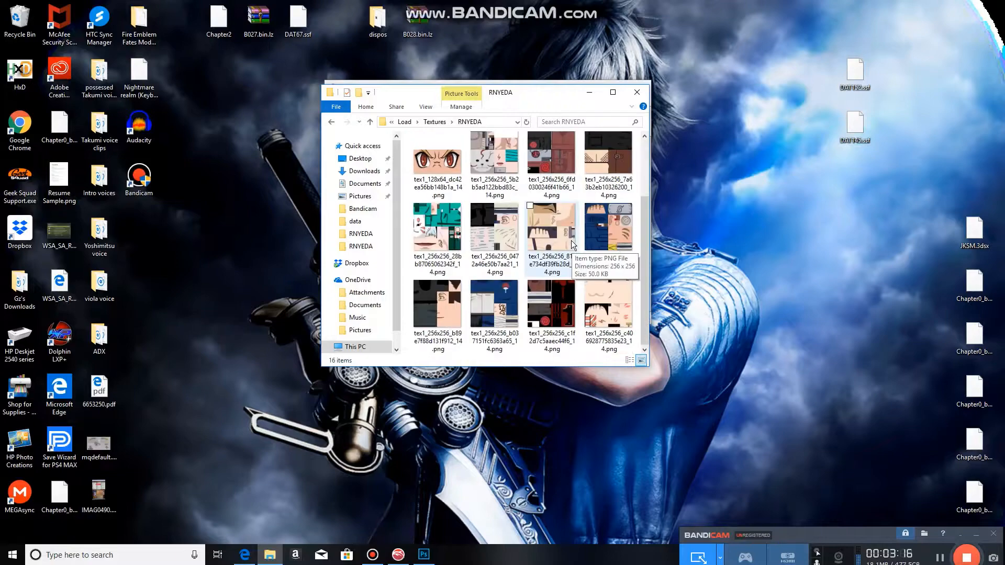
scroll(570, 246, down, 1)
click(635, 93)
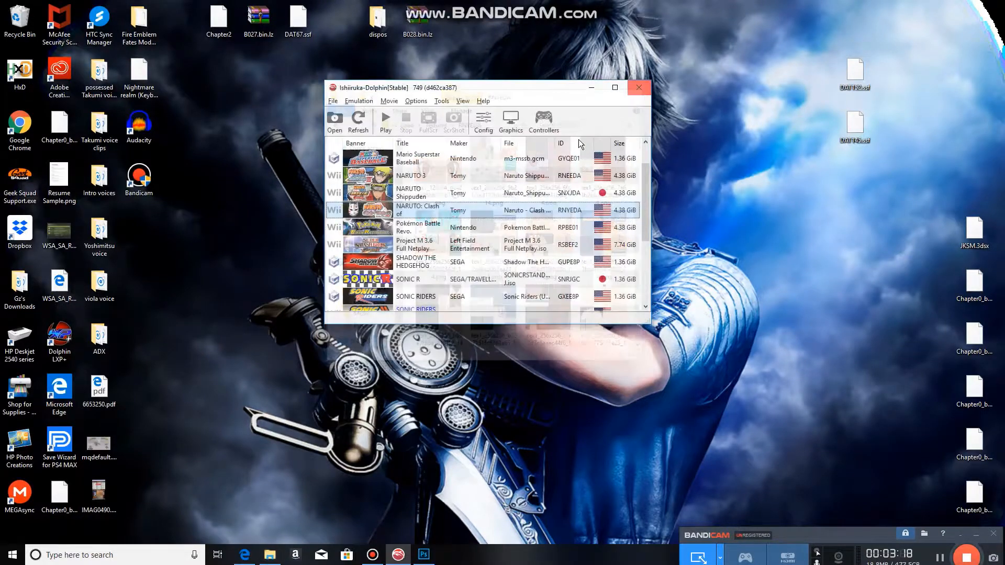
- Launch the NARUTO: Clash of game with ID RNYEDA from the game list
click(426, 209)
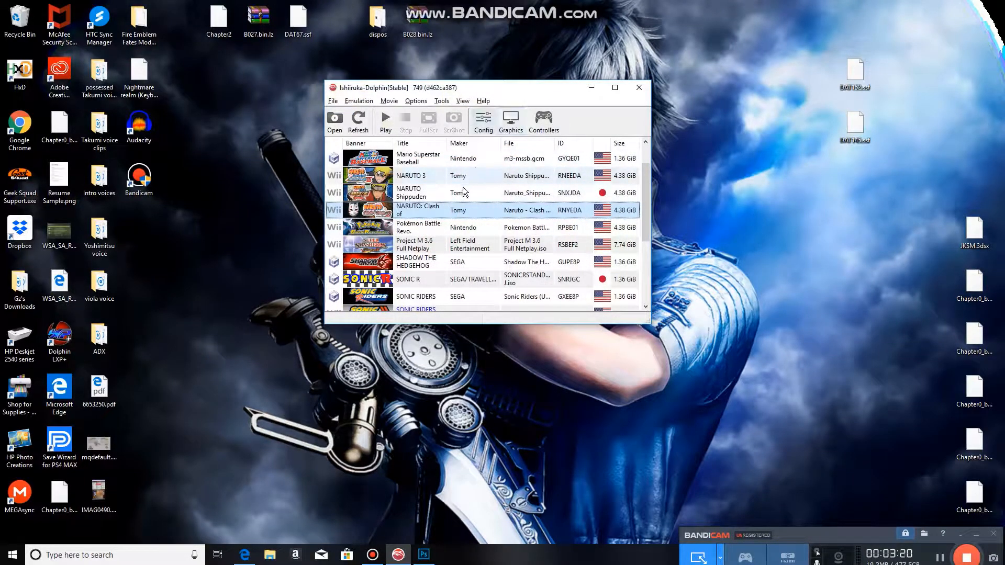
double_click(444, 210)
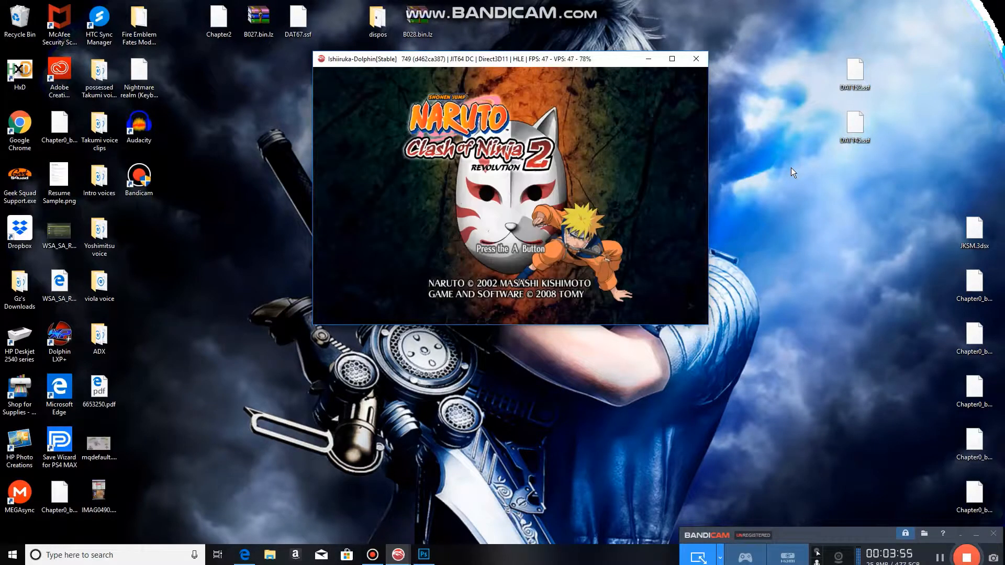
- Enter VS. Mode from the title screen and open the character selection for a Two Man Squad match
key(x)
key(Down)
key(x)
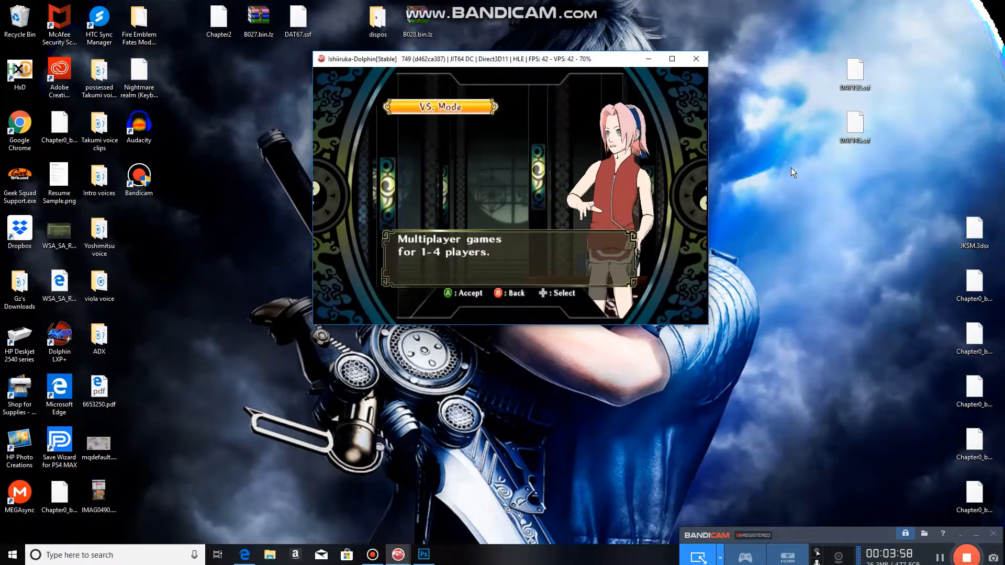
key(x)
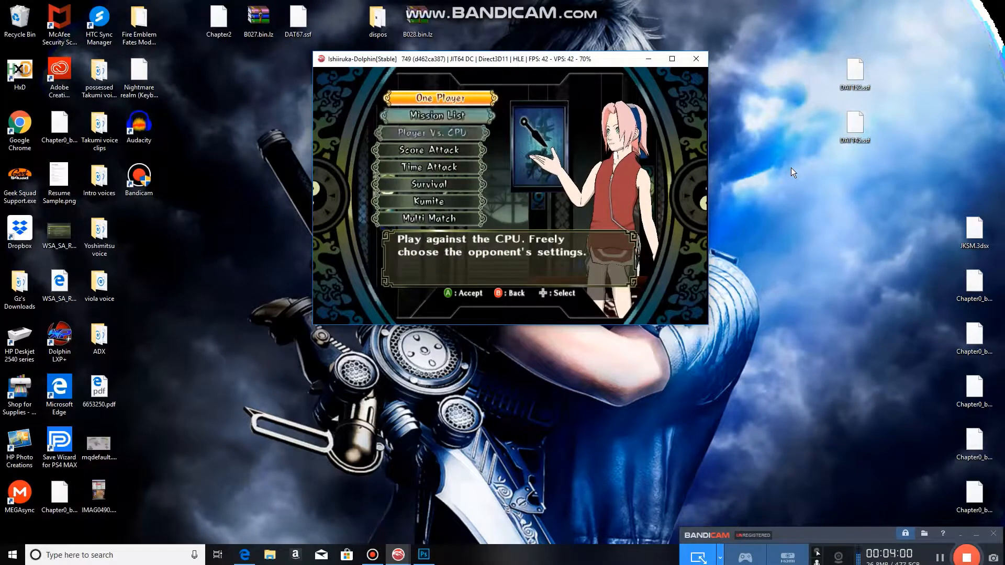
key(Down)
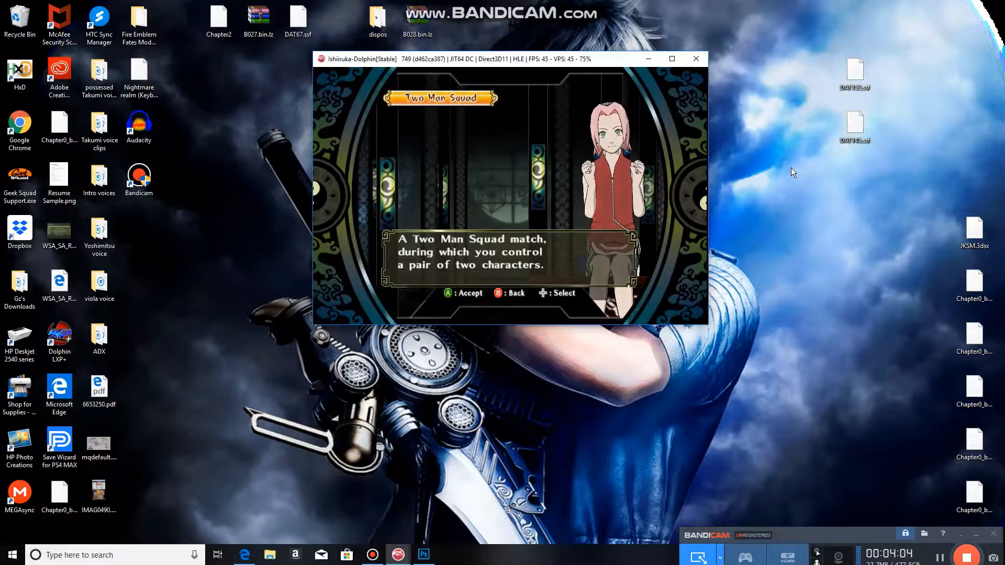
key(x)
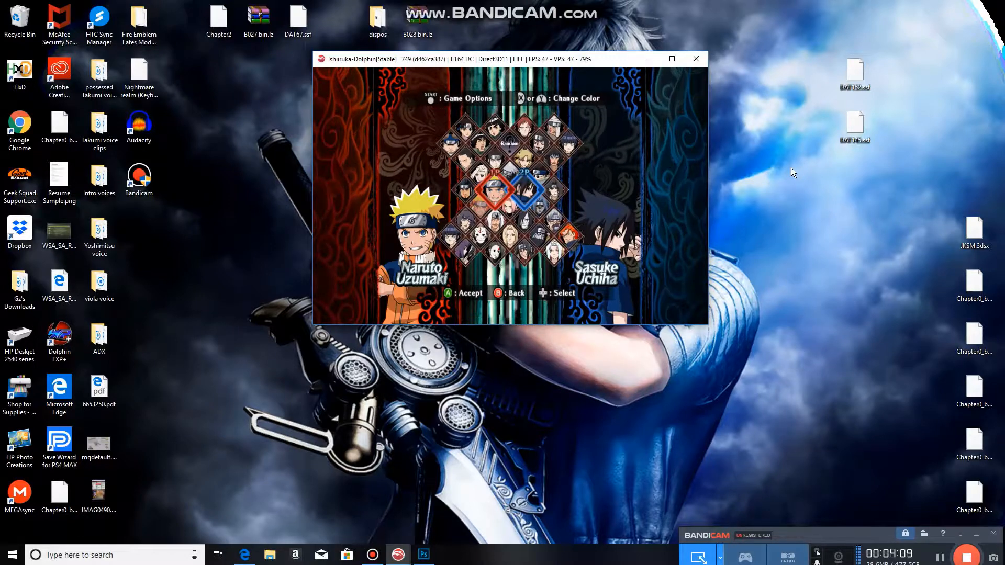
- Pick Naruto Uzumaki and Sasuke Uchiha as the two characters of the first player's squad
key(Right)
key(Left)
key(Left)
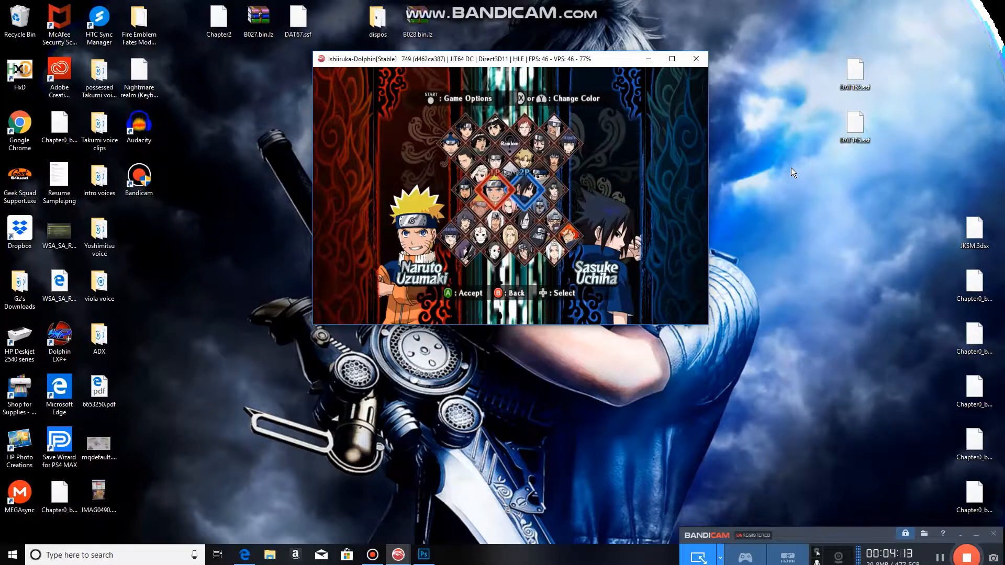
key(Right)
key(x)
key(Left)
key(Up)
key(Right)
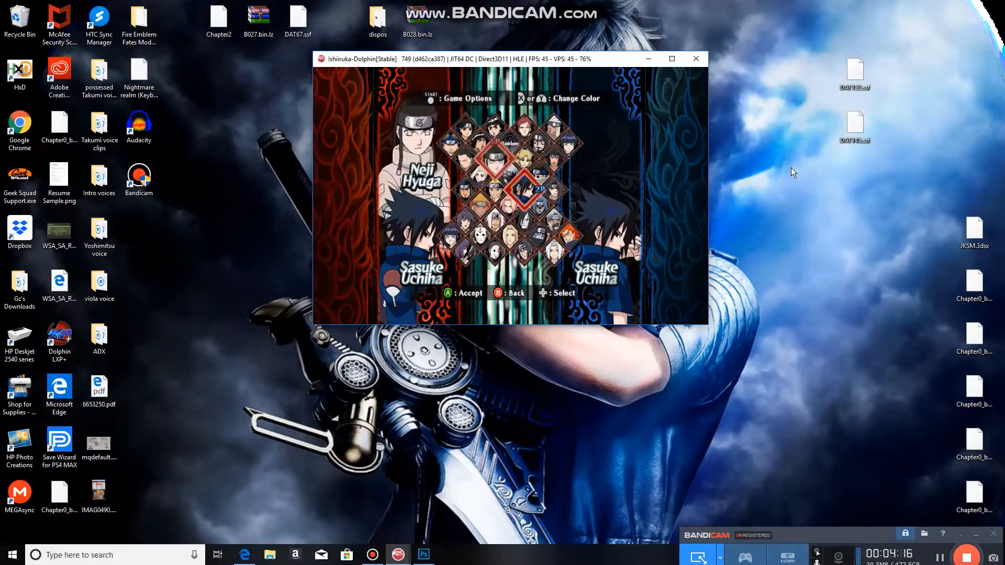
key(Down)
key(Left)
key(Left)
- Pick Shikamaru Nara as a character of the opposing squad
key(Left)
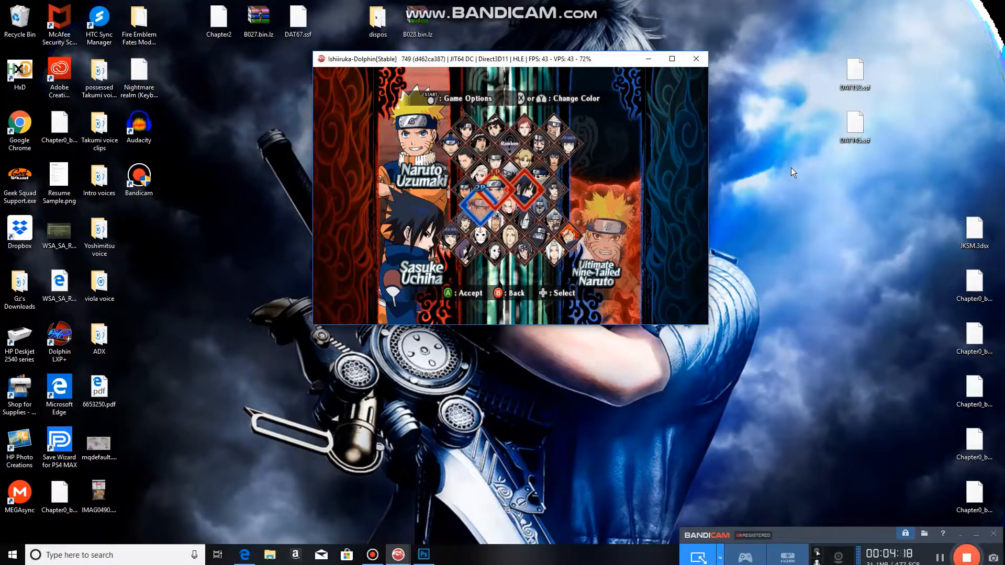
key(Left)
key(Up)
key(Up)
key(Down)
key(x)
key(Right)
key(Right)
key(x)
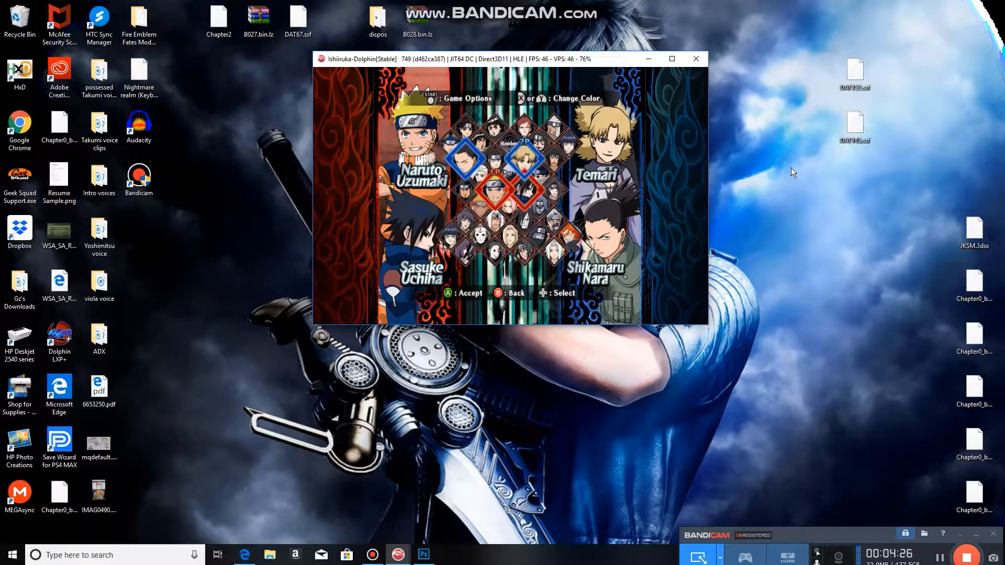
- Complete the opposing squad with Ino Yamanaka and start the match from the stage selection
key(Down)
key(Left)
key(Left)
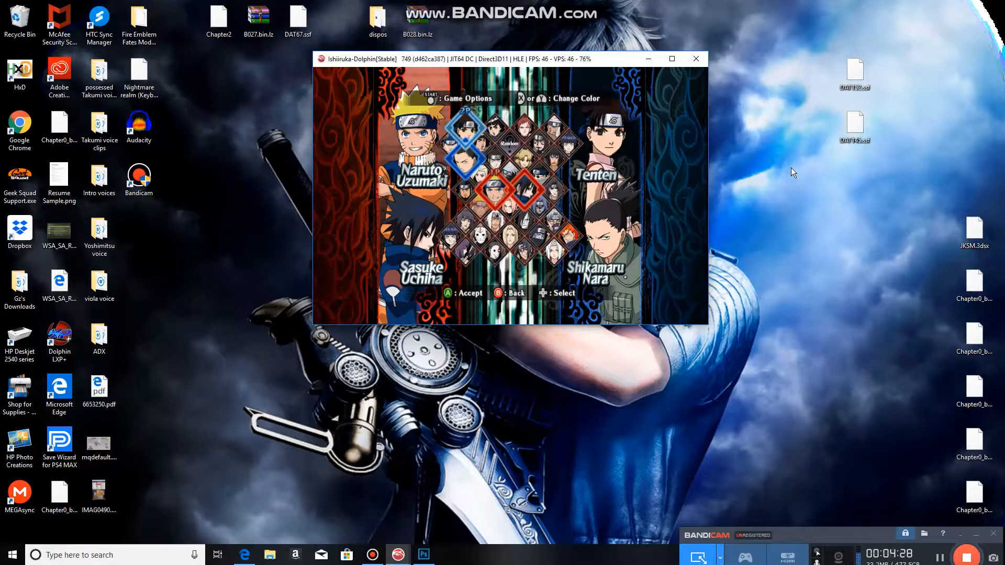
key(Down)
key(Down)
key(Down)
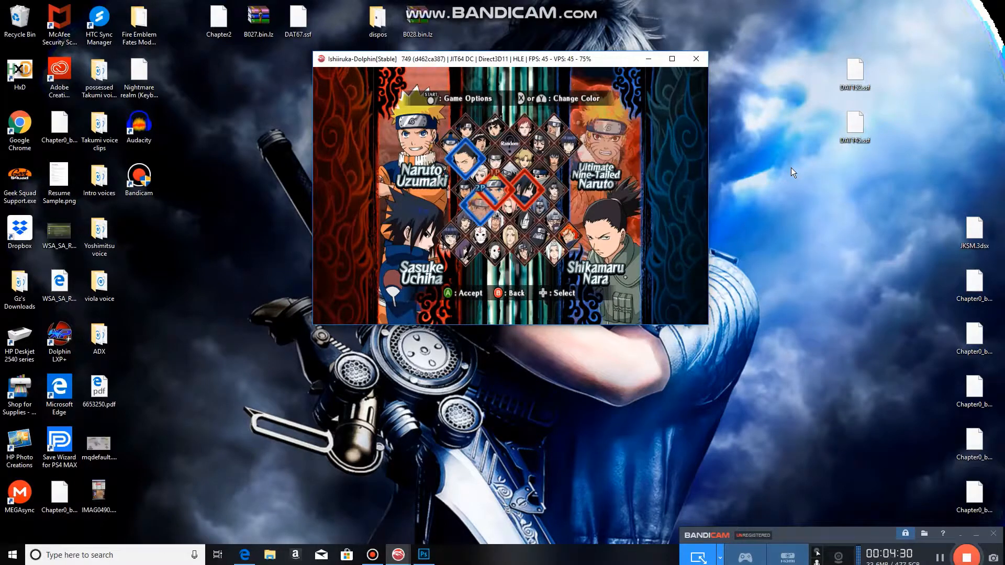
key(Up)
key(Up)
key(x)
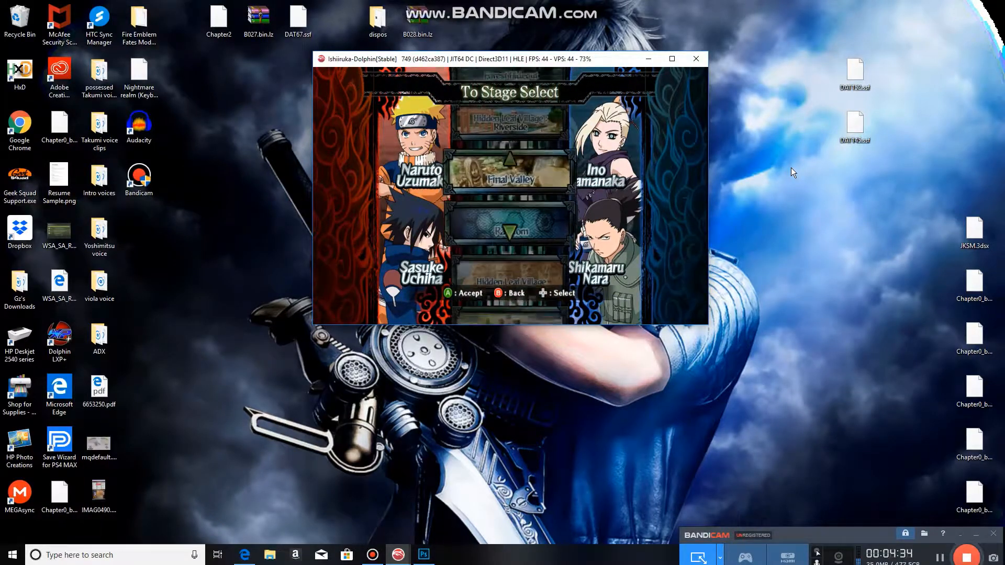
key(x)
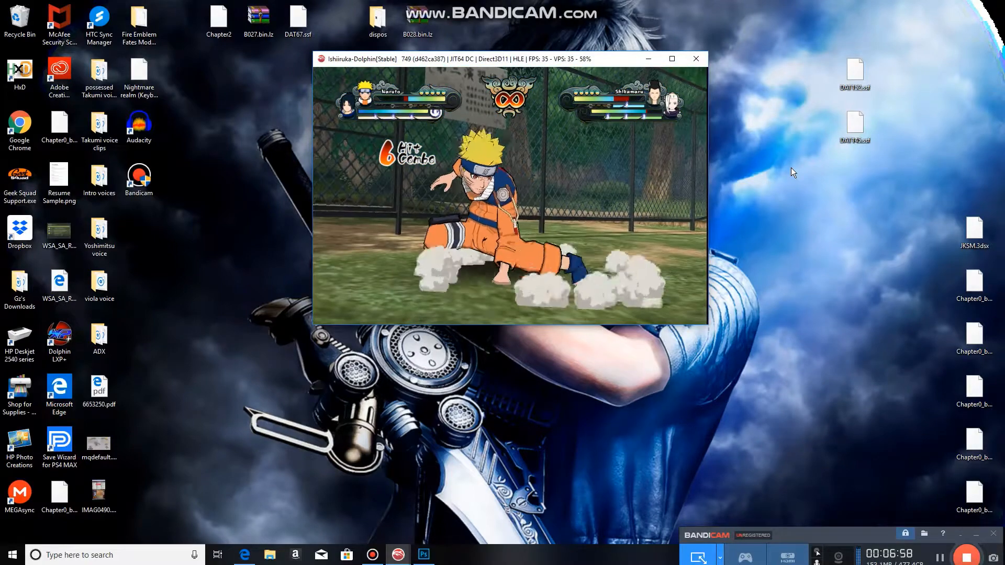
- Pause and resume the match to examine the fighters' custom textures
key(Return)
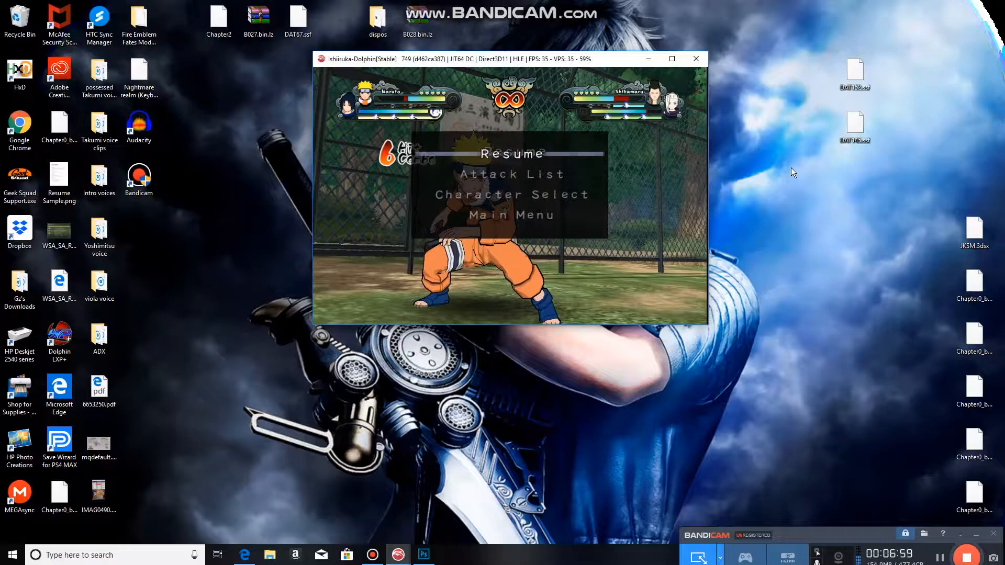
key(Return)
key(Return)
key(Return)
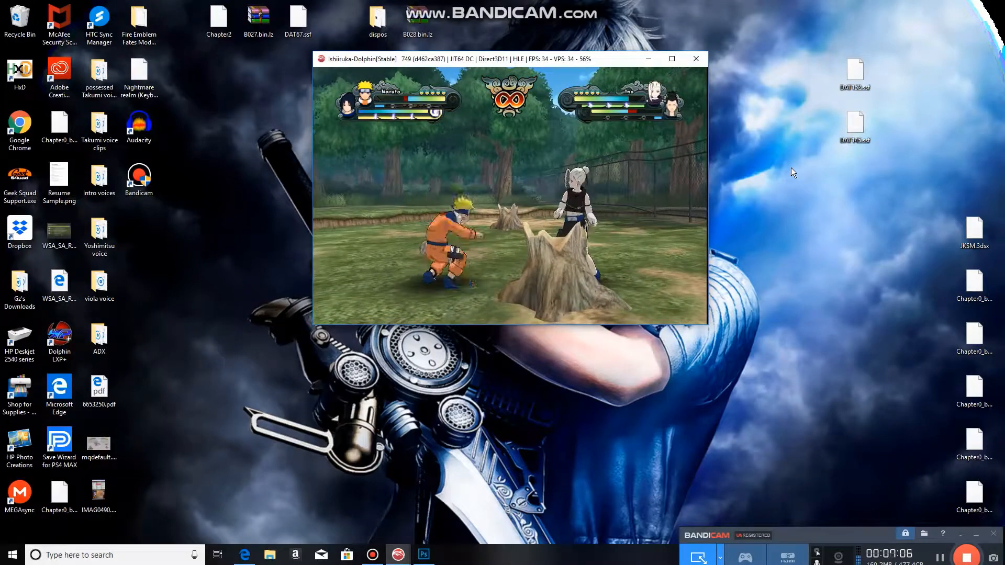
key(Return)
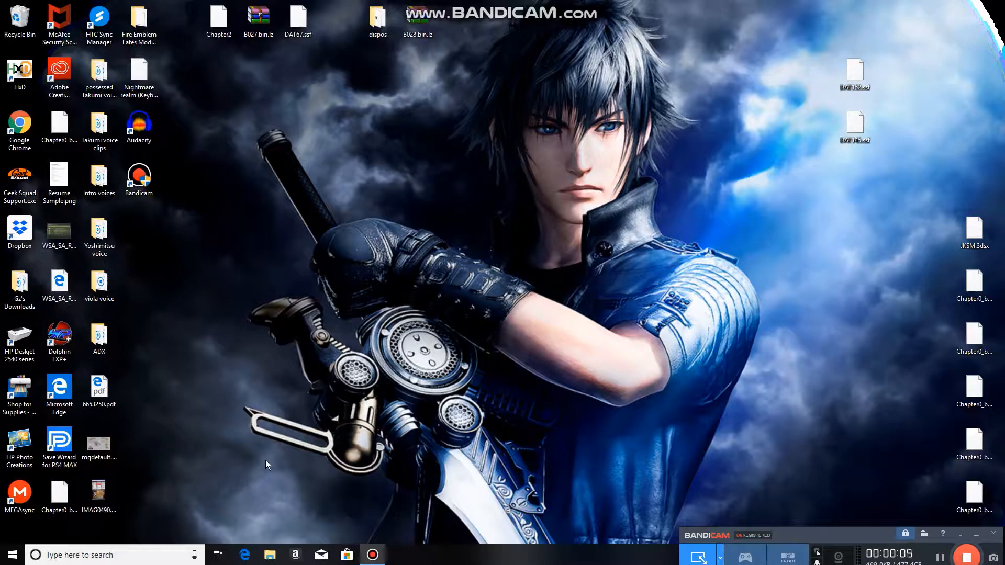
- Launch DS4Windows.exe from Desktop > Gz's Downloads, examine its controller list, and close its window
click(270, 555)
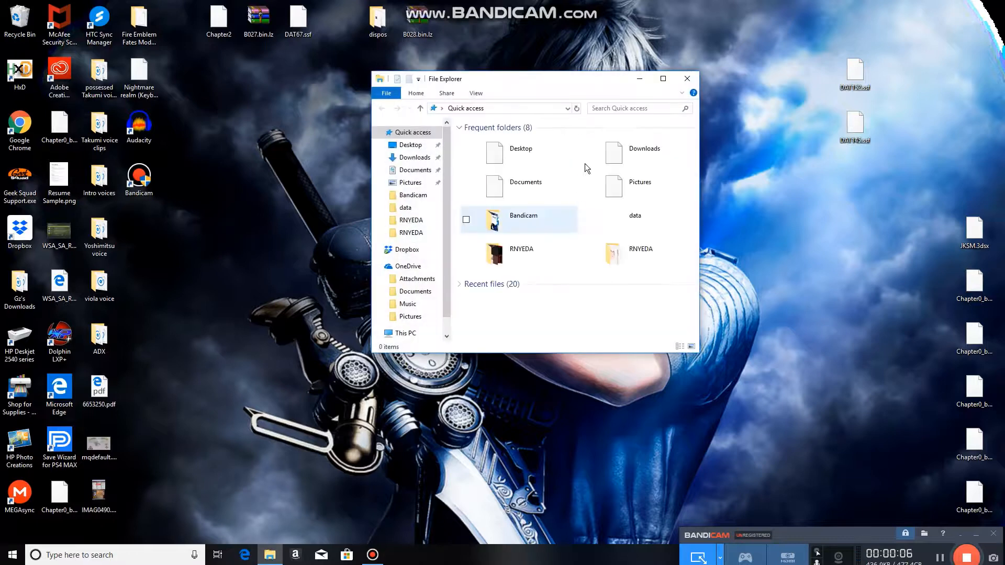
double_click(538, 150)
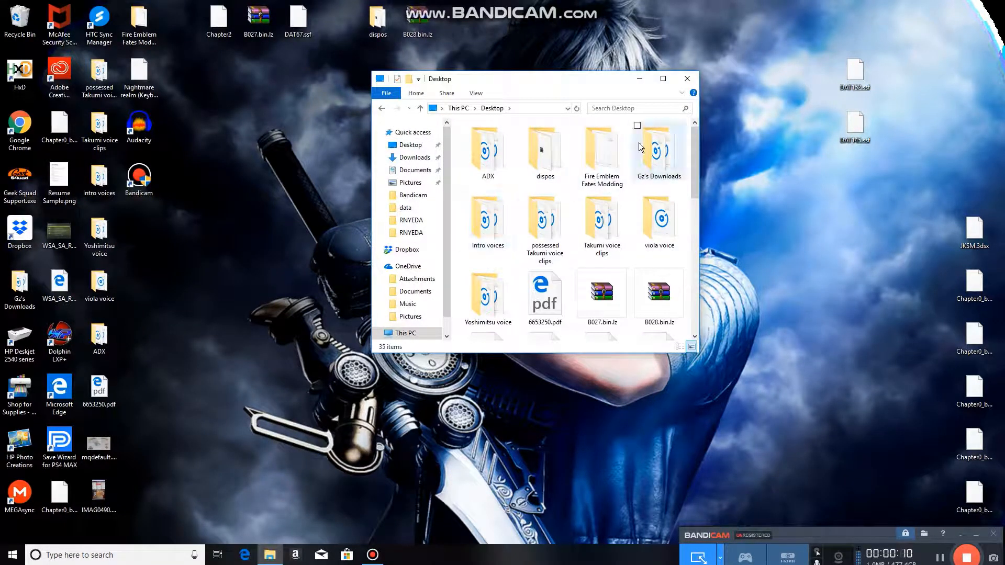
double_click(657, 142)
scroll(540, 209, down, 8)
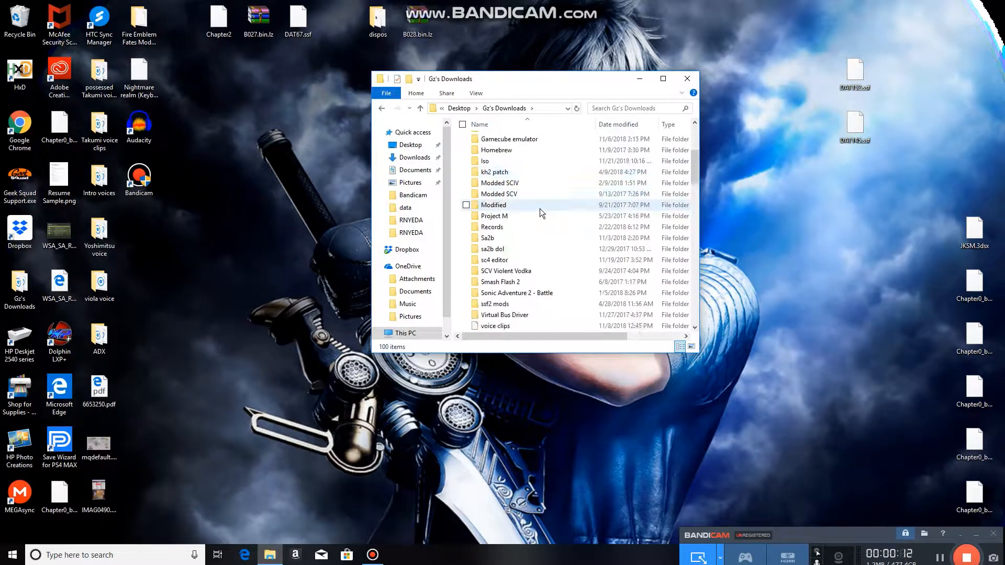
scroll(540, 210, down, 8)
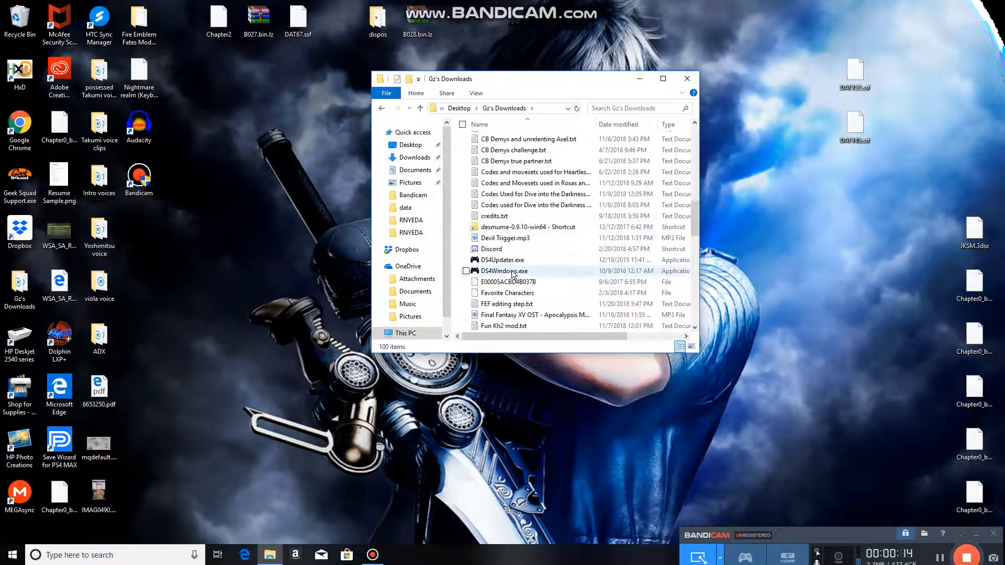
double_click(512, 272)
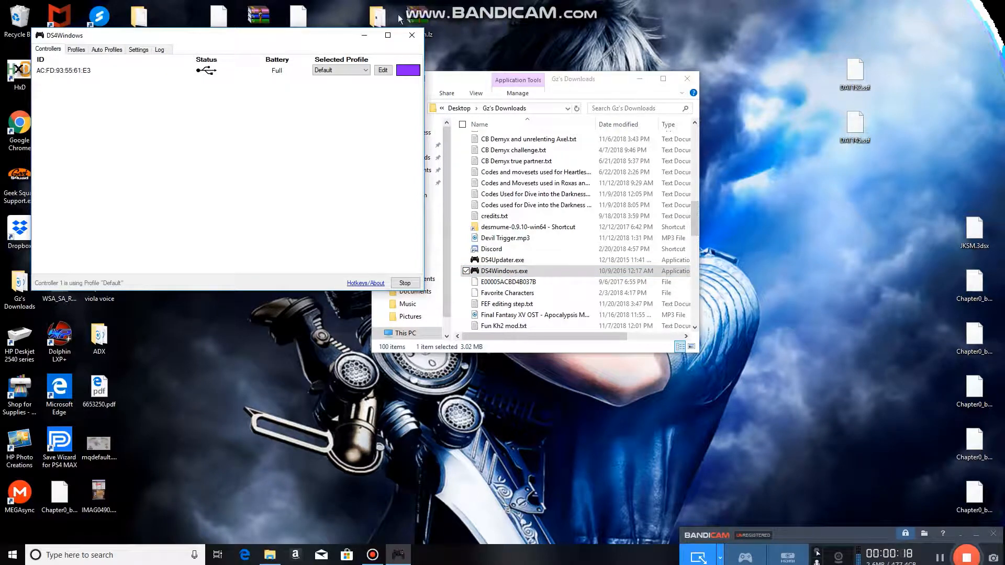
drag(308, 38, 566, 83)
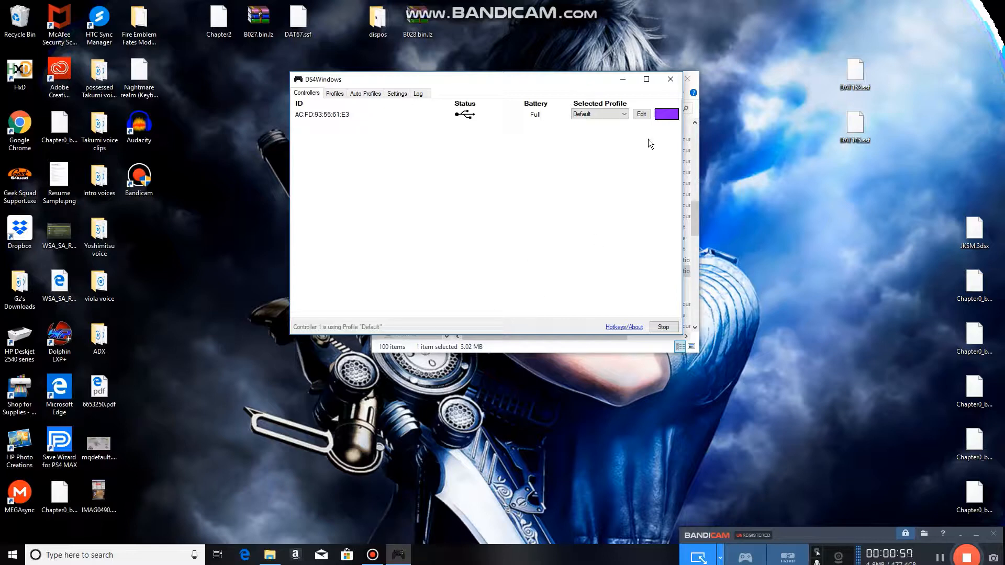
click(673, 81)
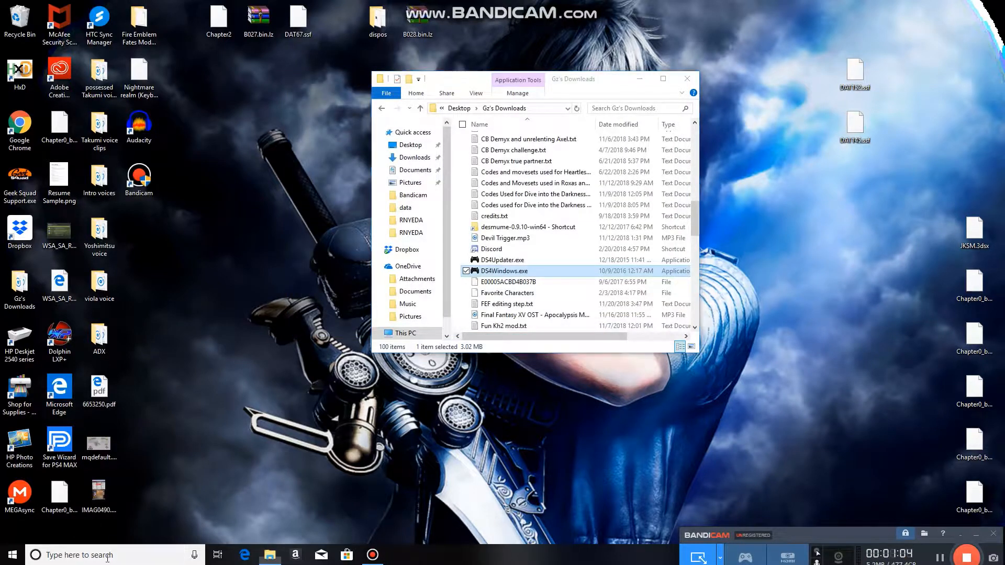
- Search Windows for "video", dismiss the results, and close the Gz's Downloads folder
key(super)
text(video)
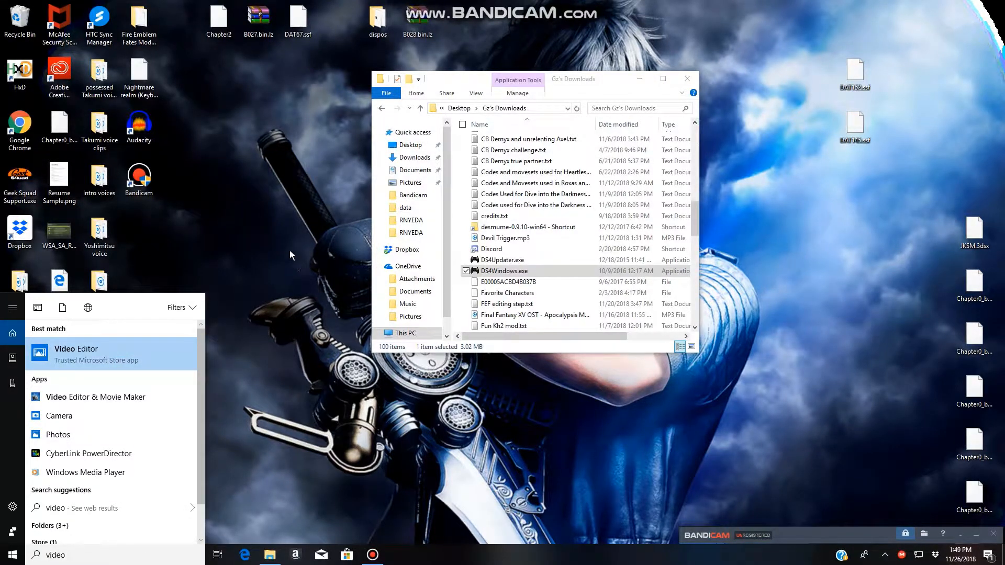
click(284, 218)
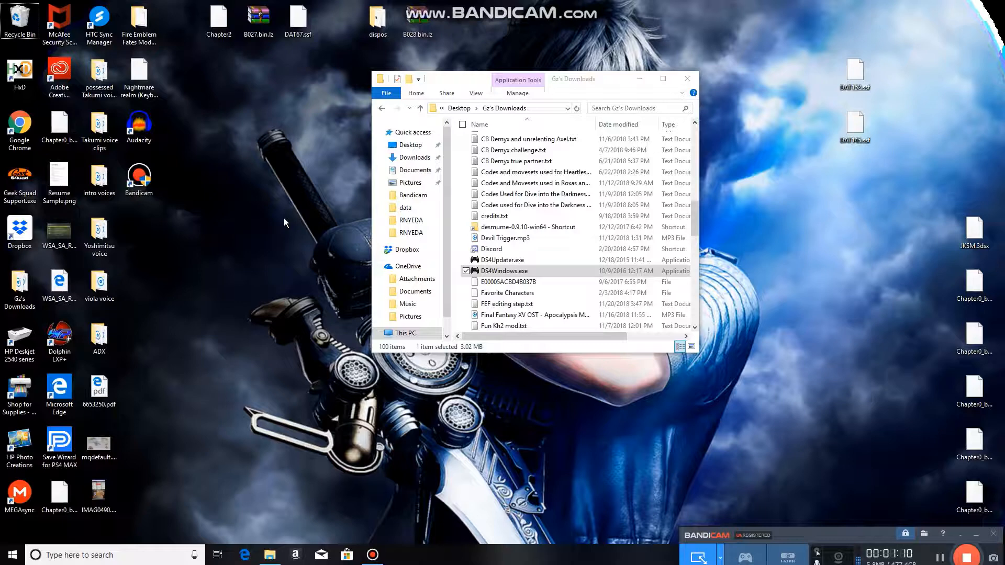
click(692, 78)
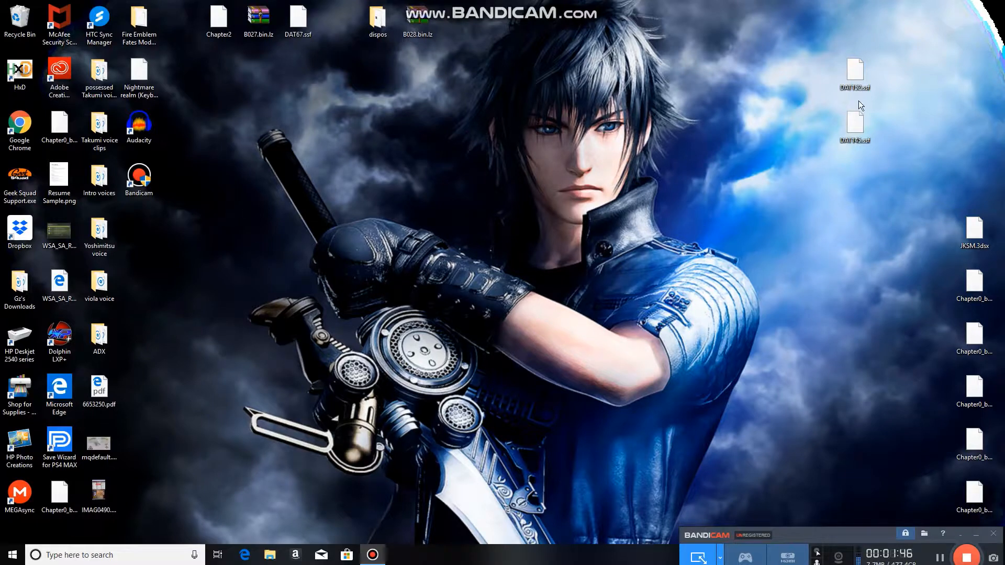
- Launch the HxD hex editor to view its empty workspace, and close it
double_click(19, 72)
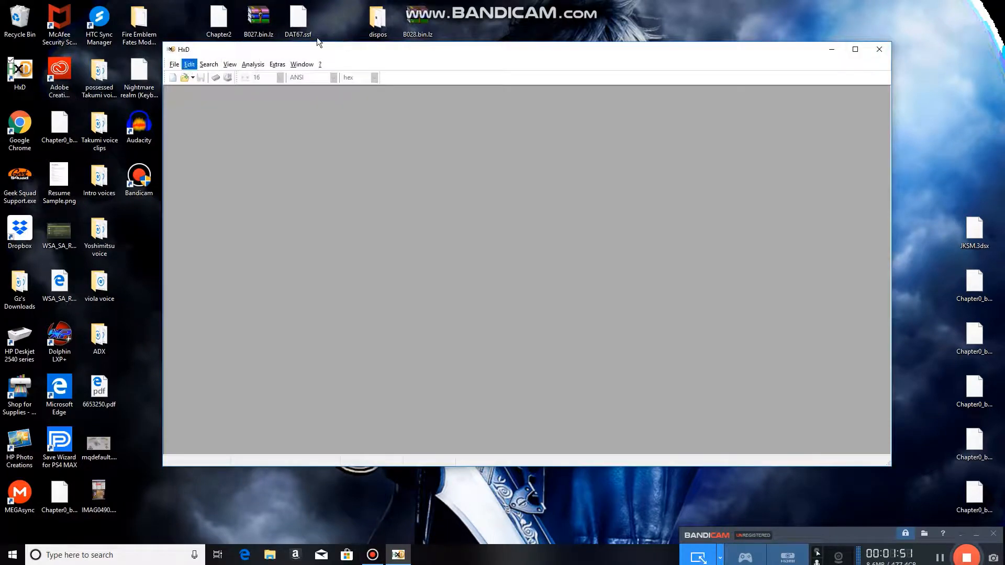
click(881, 44)
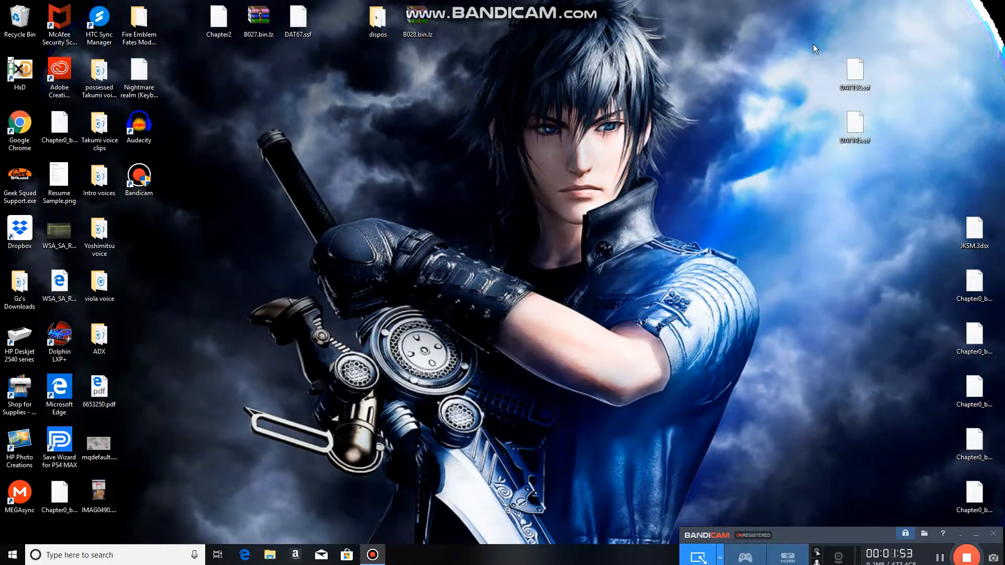